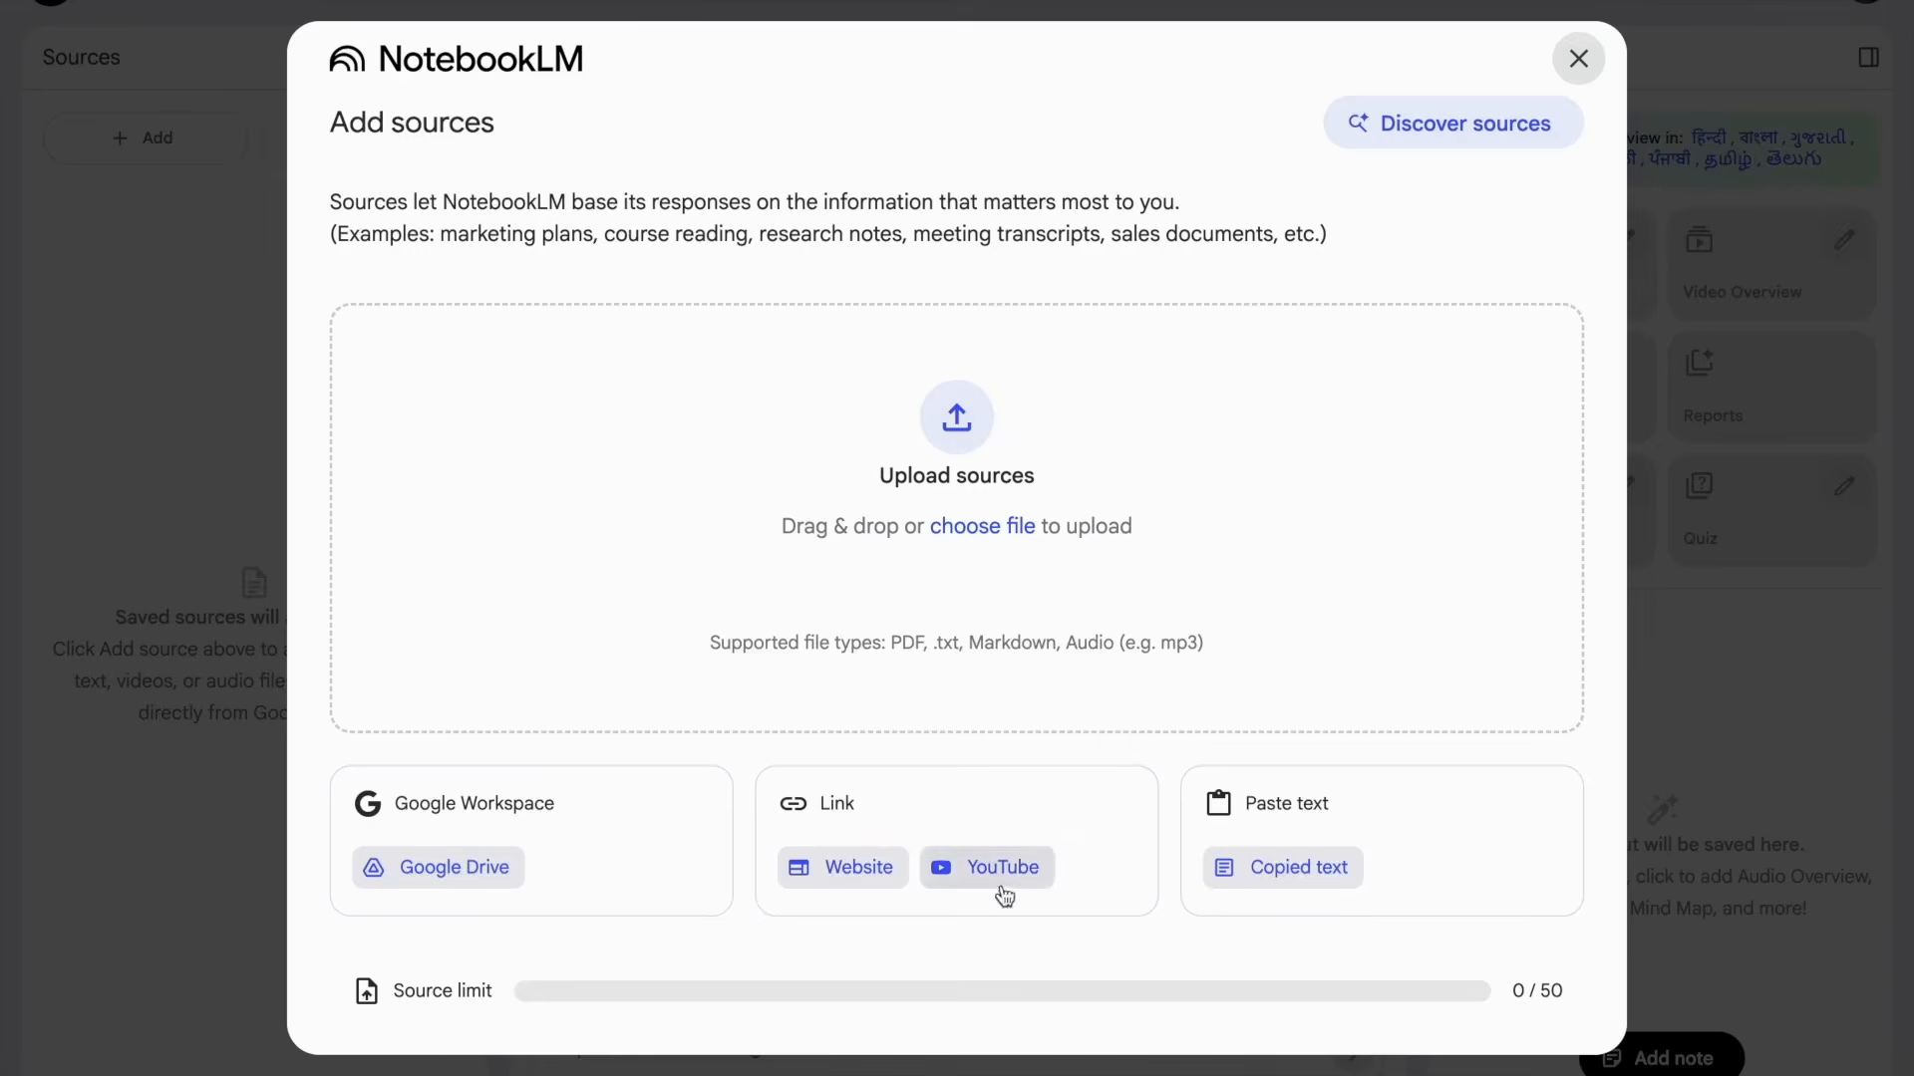
left_click(837, 870)
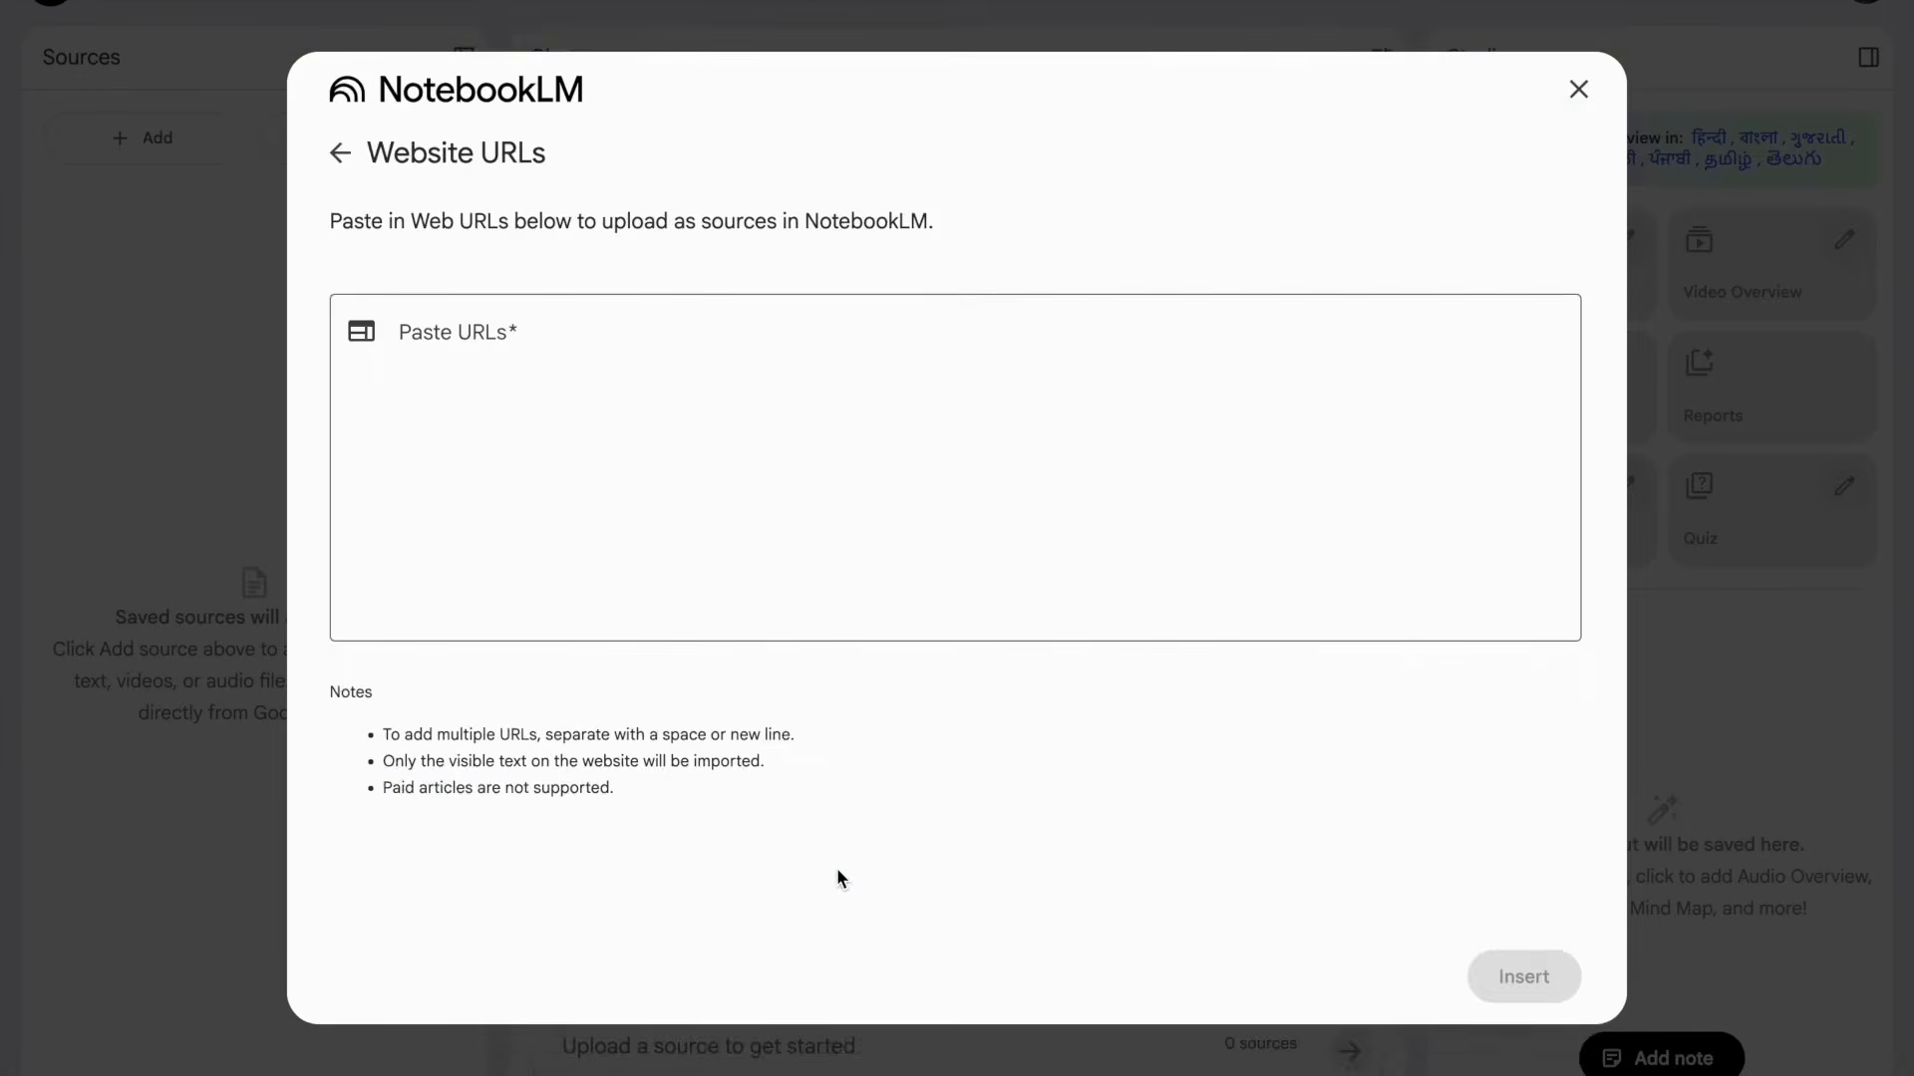
left_click(506, 369)
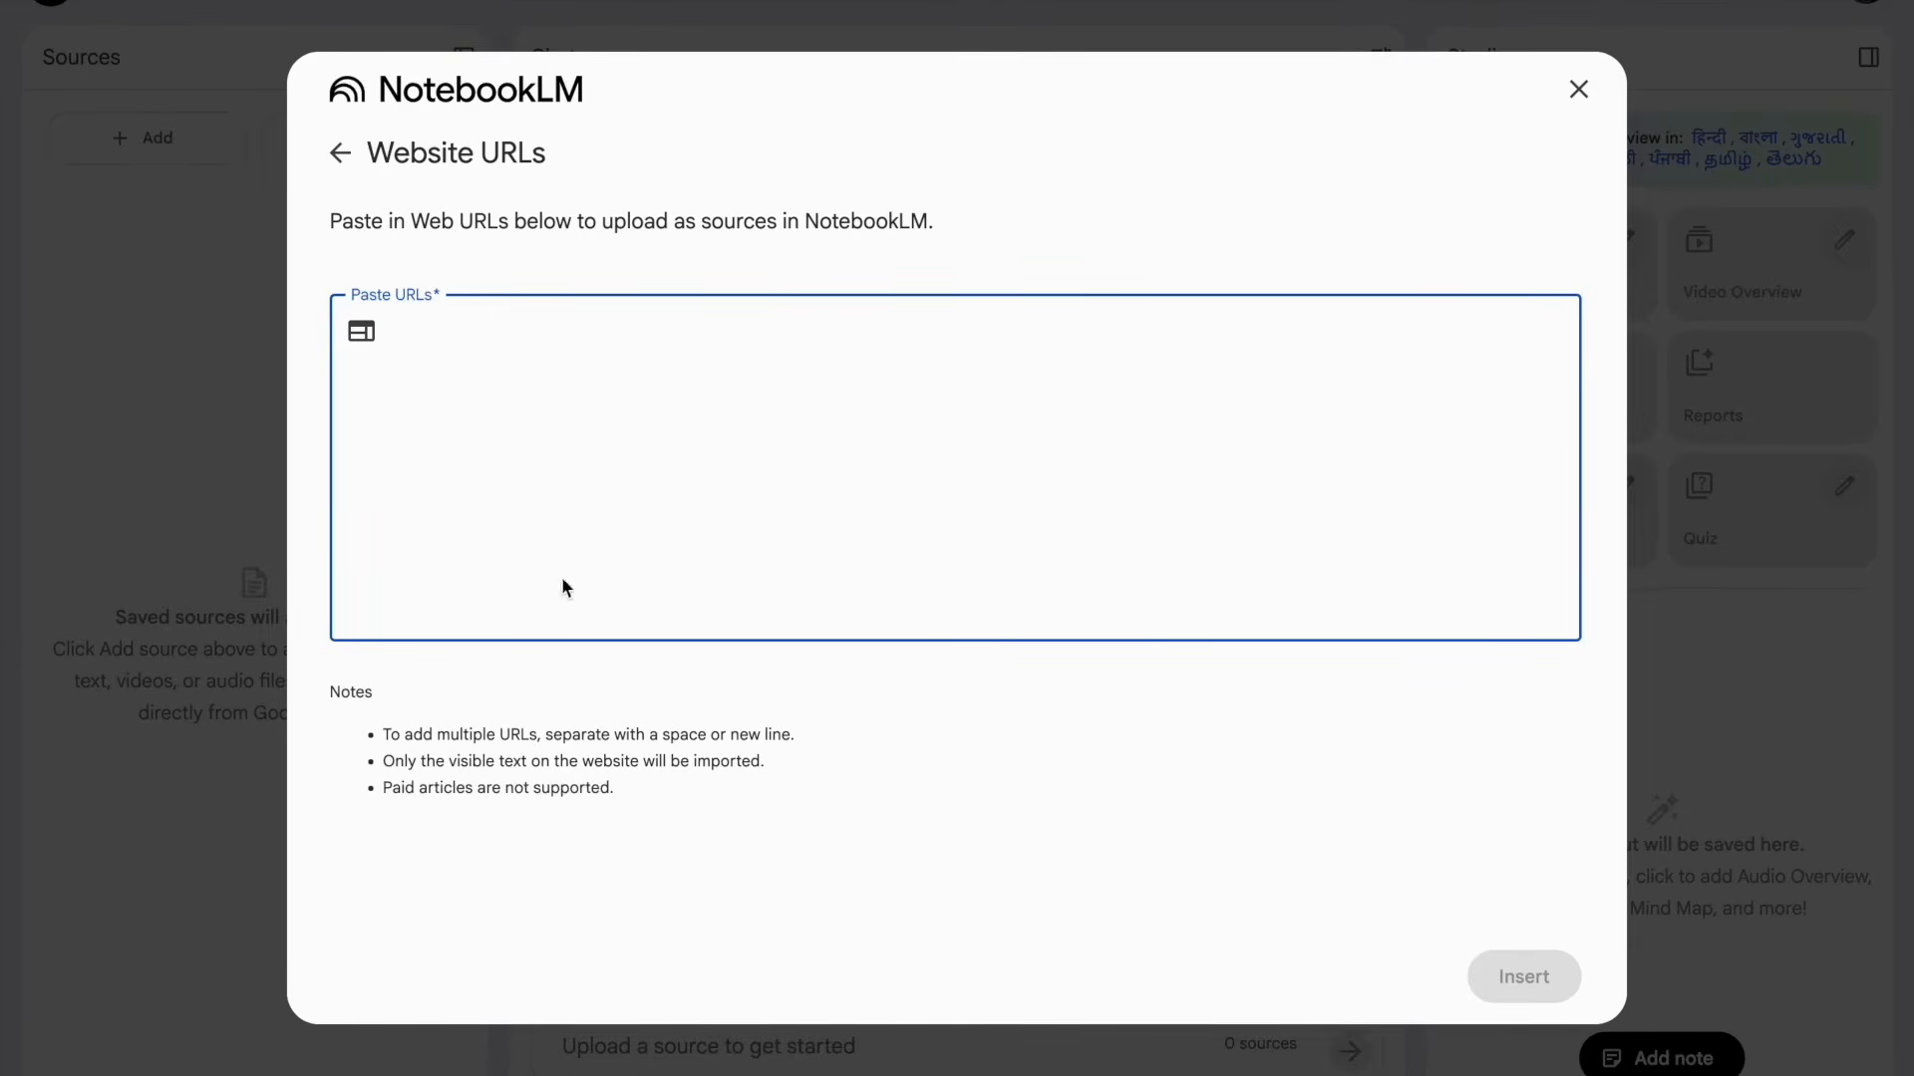
left_click(340, 153)
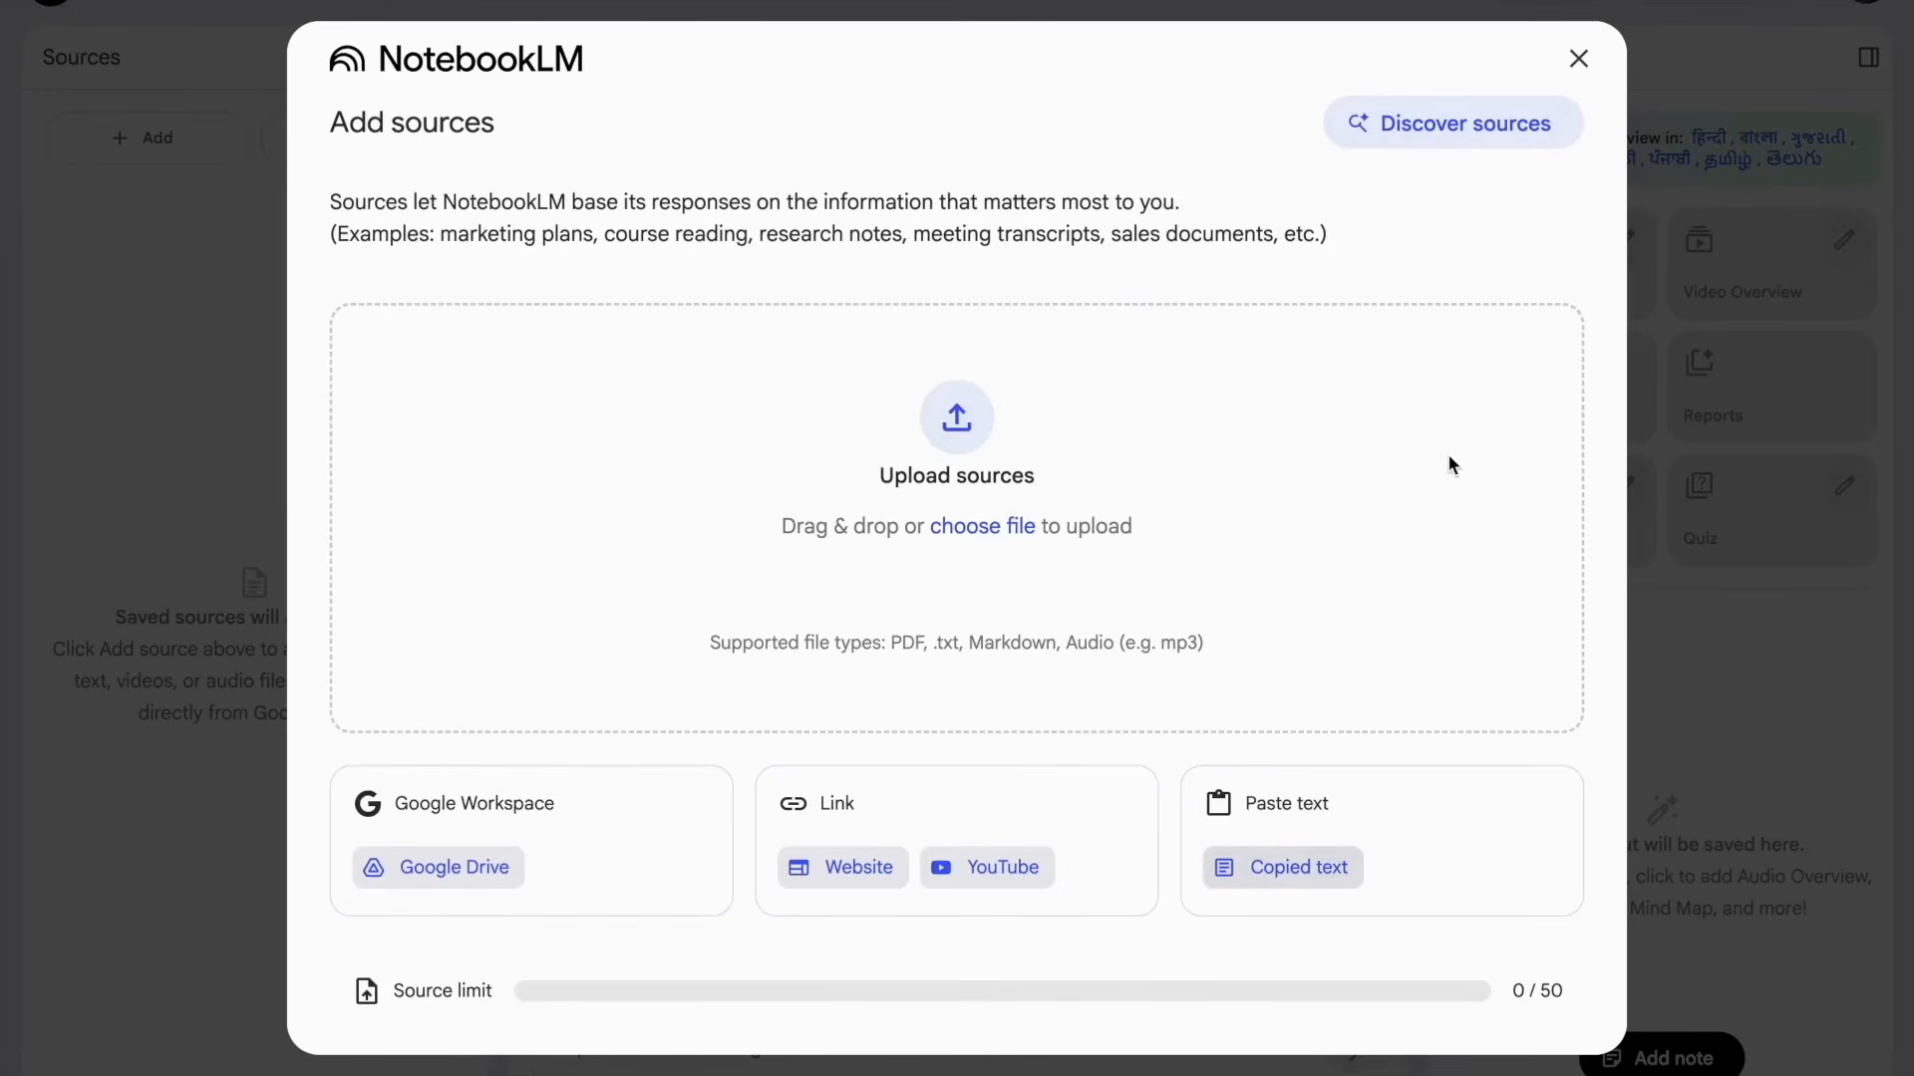
In source discovery, begin the interest description with "Want to learn about Solar system. I am a student of standard 5".
left_click(1460, 124)
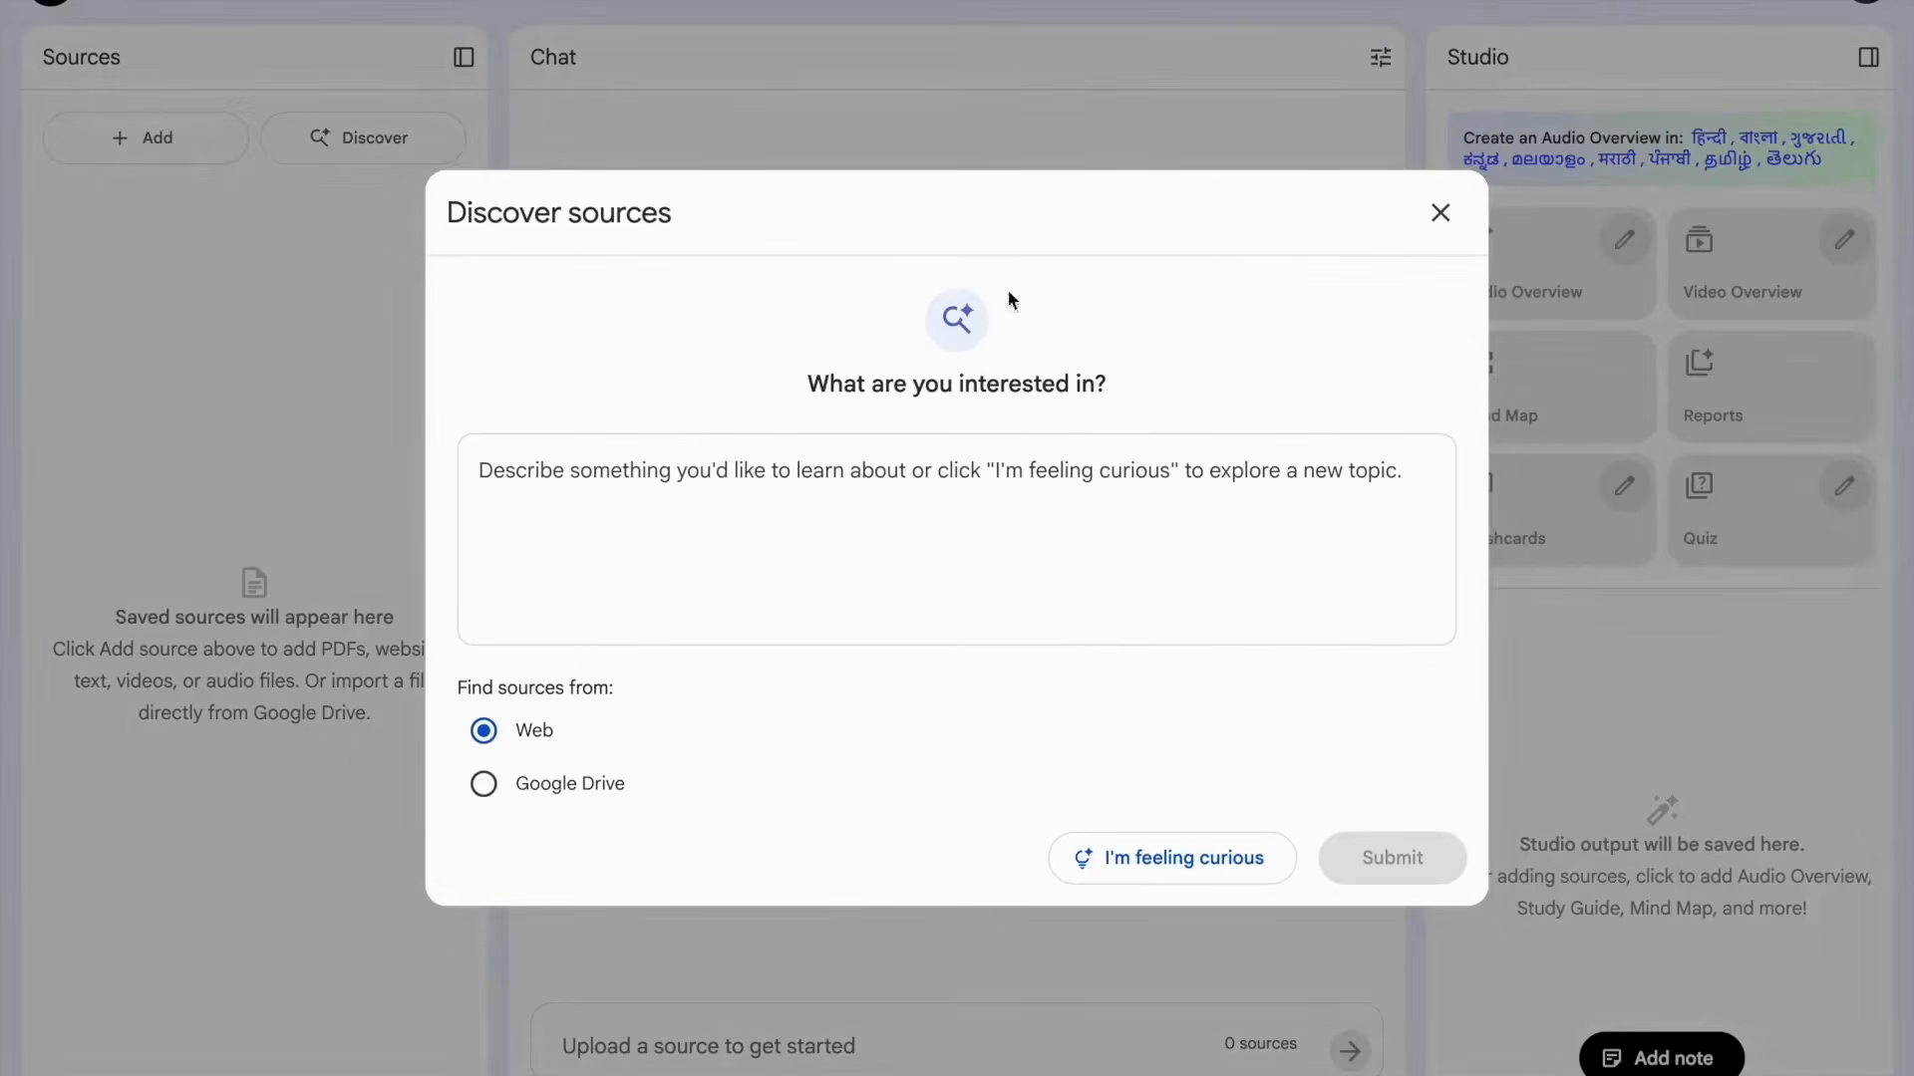
left_click(863, 468)
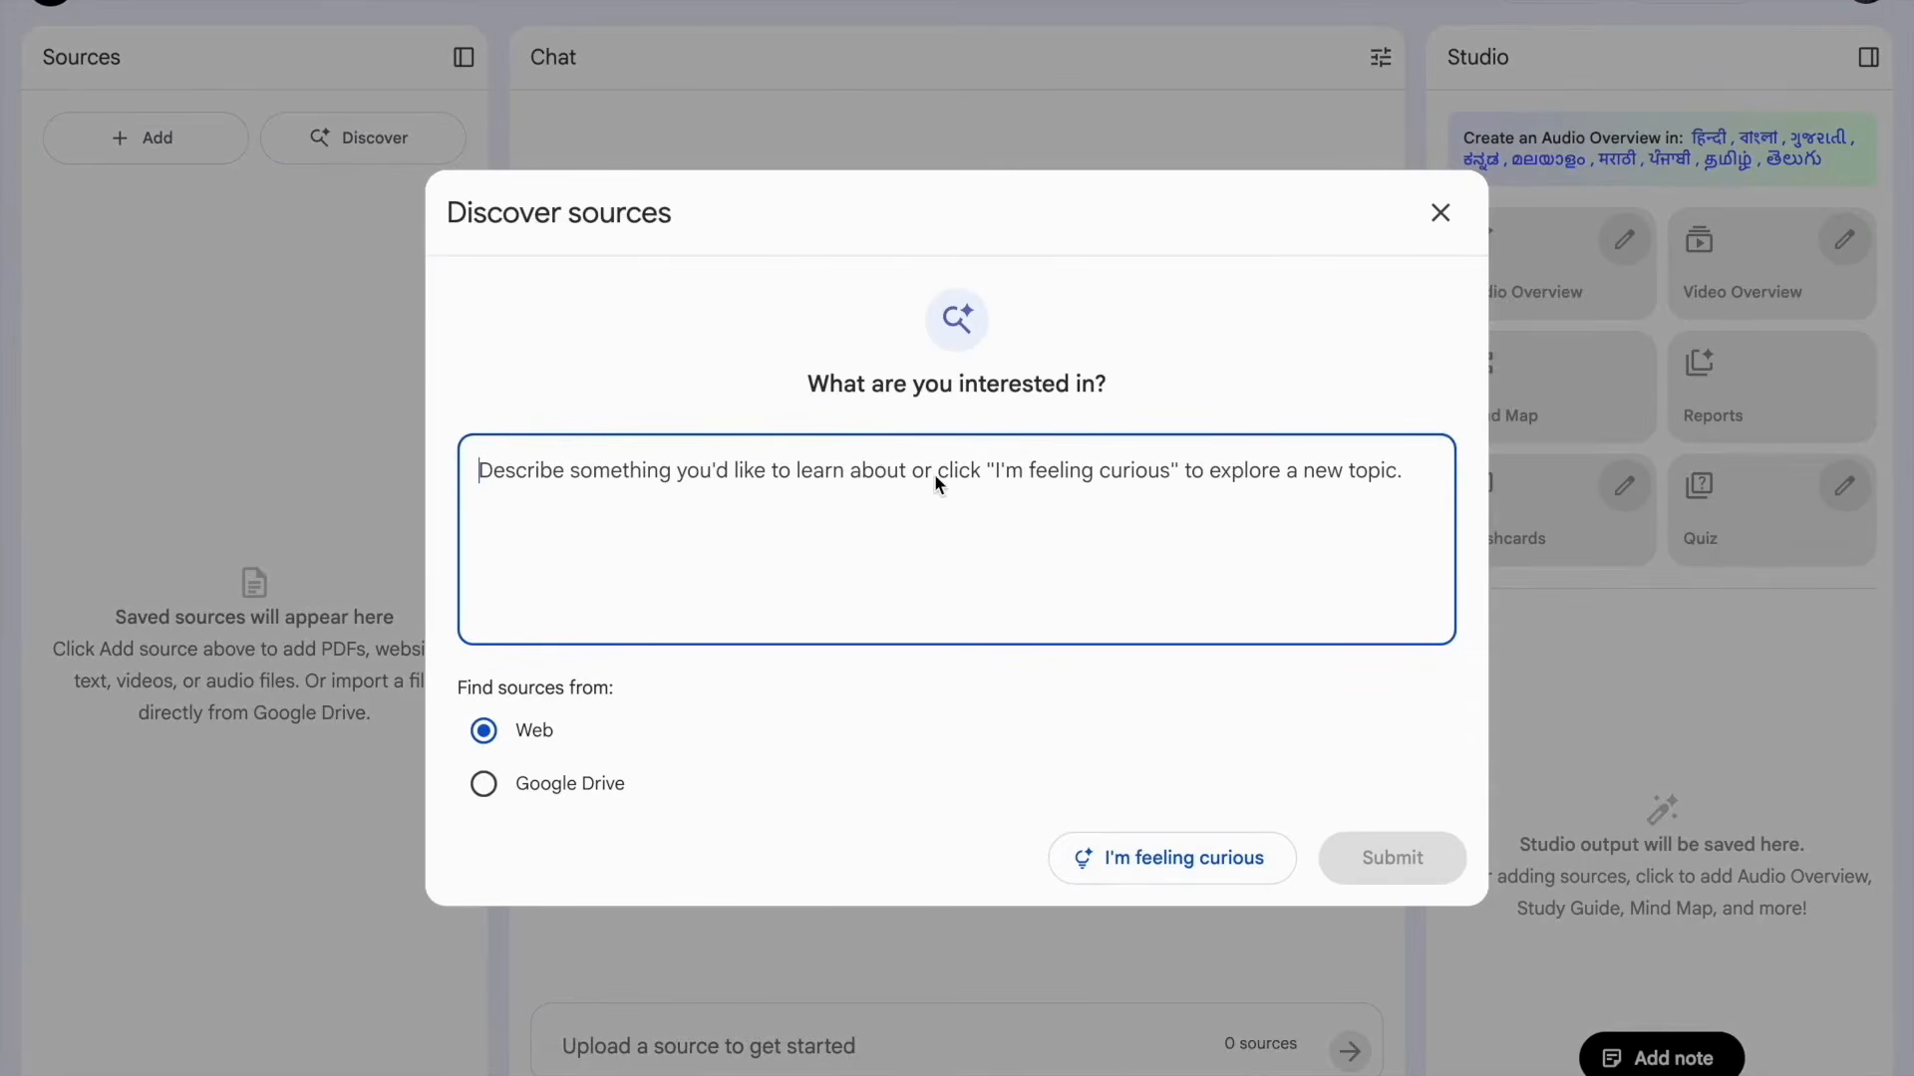
type("Want to learn about")
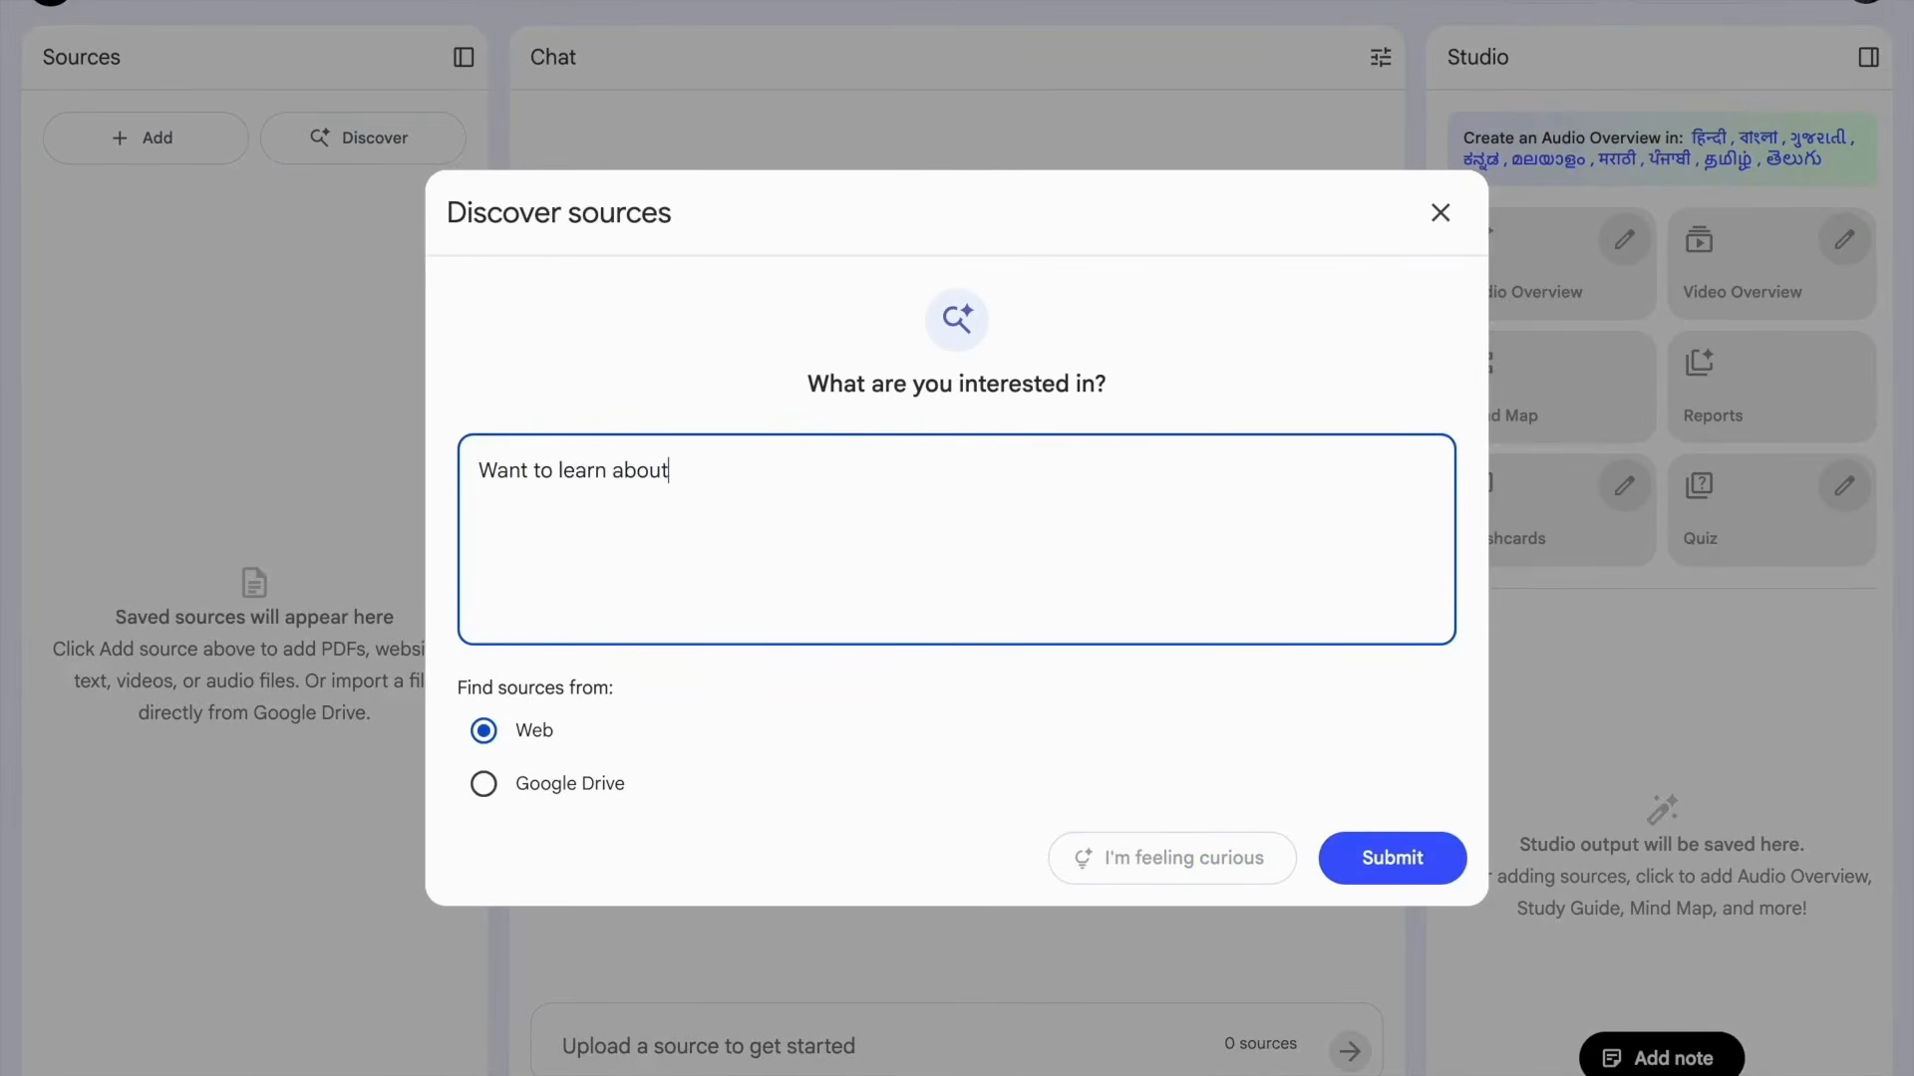
type(" Solar system. I am a")
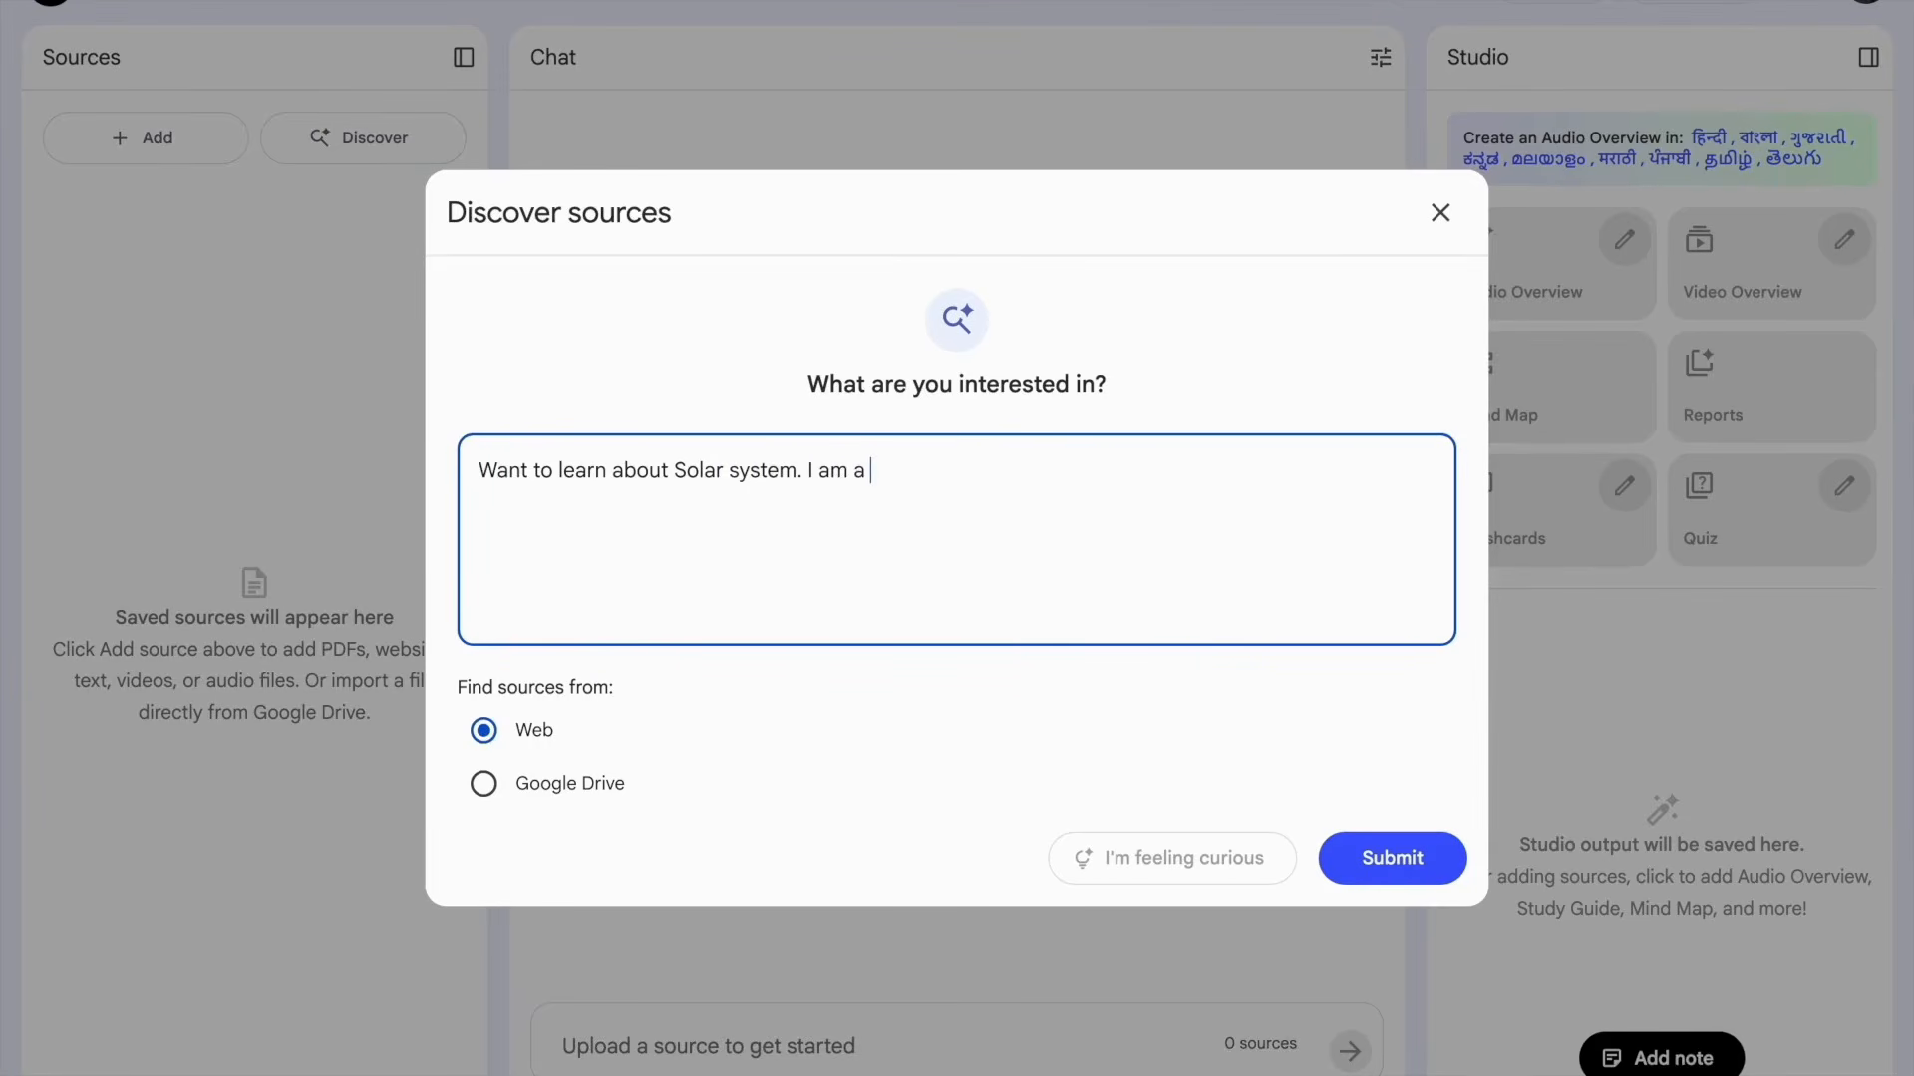
type(" a student of standard 5")
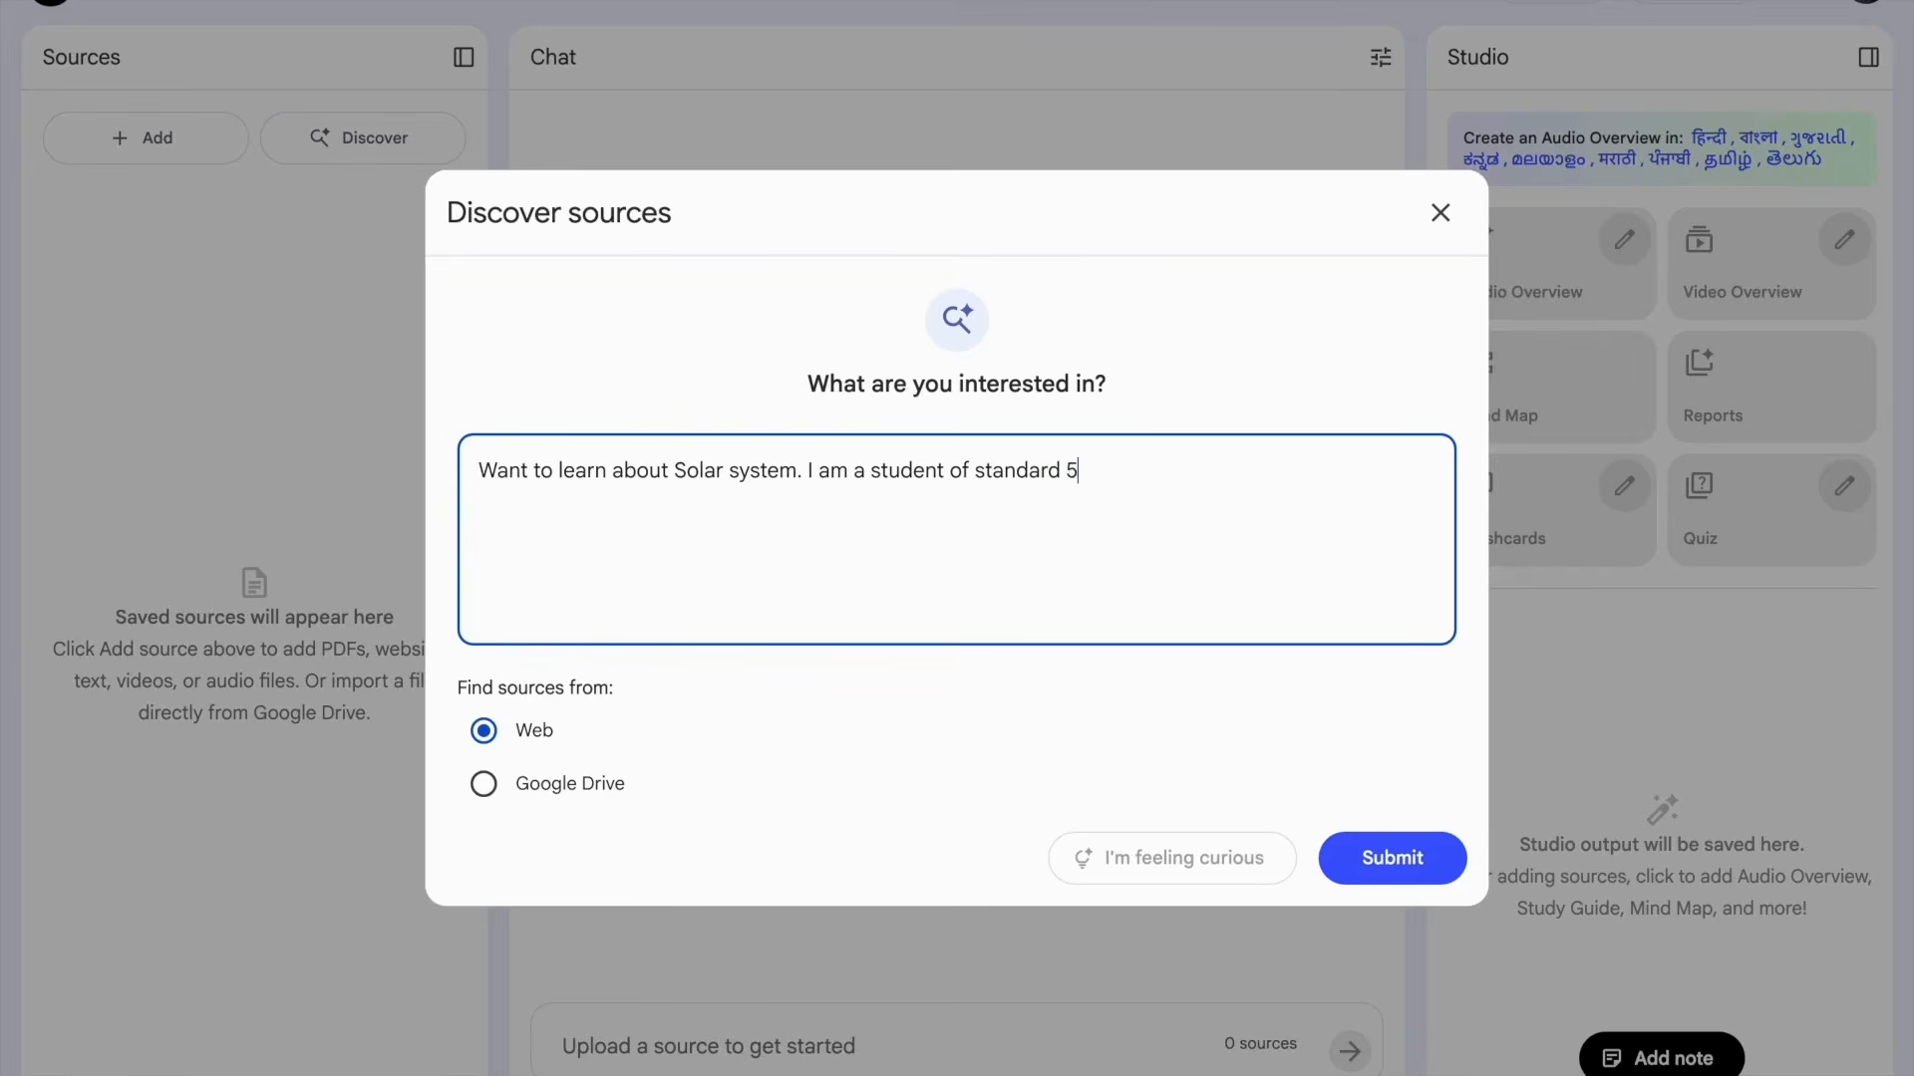
Continue the description so it reads "5th in CBSE, ICSE Board in India and want to learn Solar System as per the syllabus of CBSE.".
type("th in CBSE, ICSE Boea")
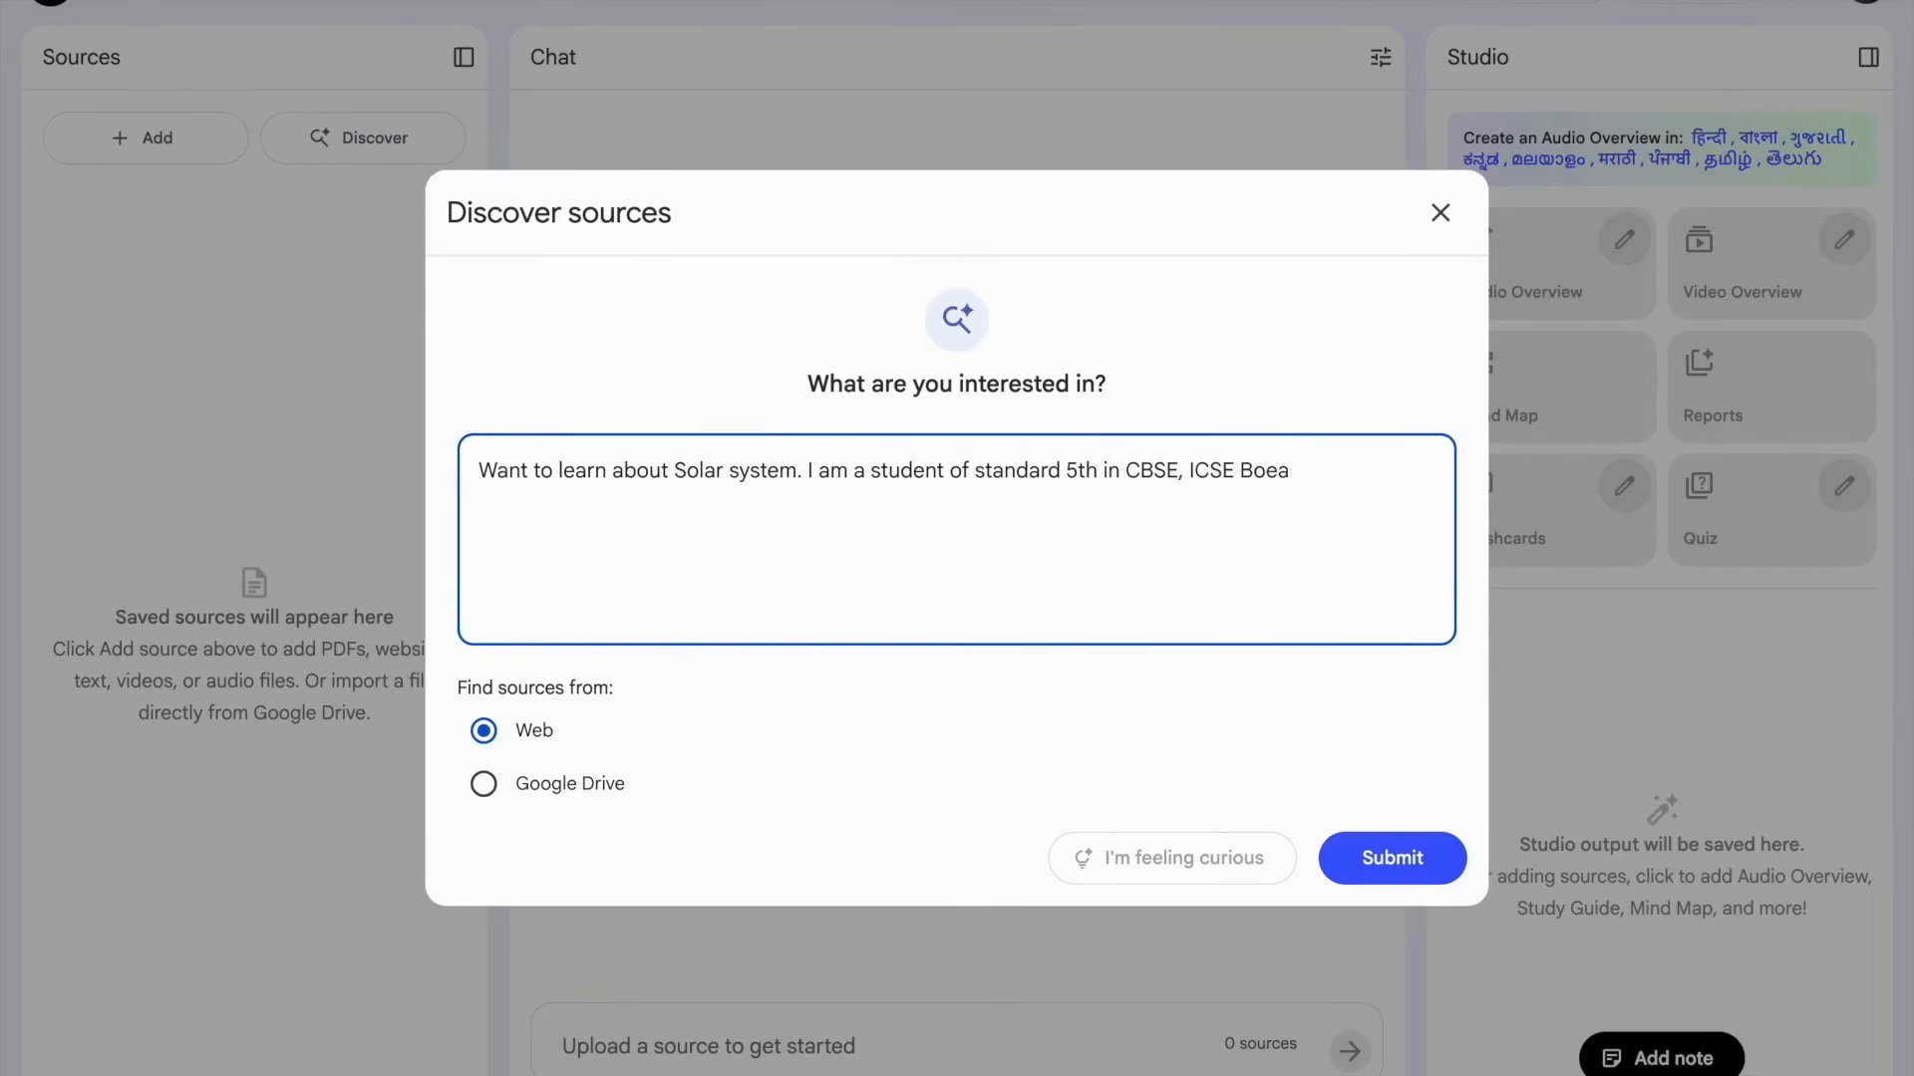
type("drd in India and want to learn Solar System as pwe")
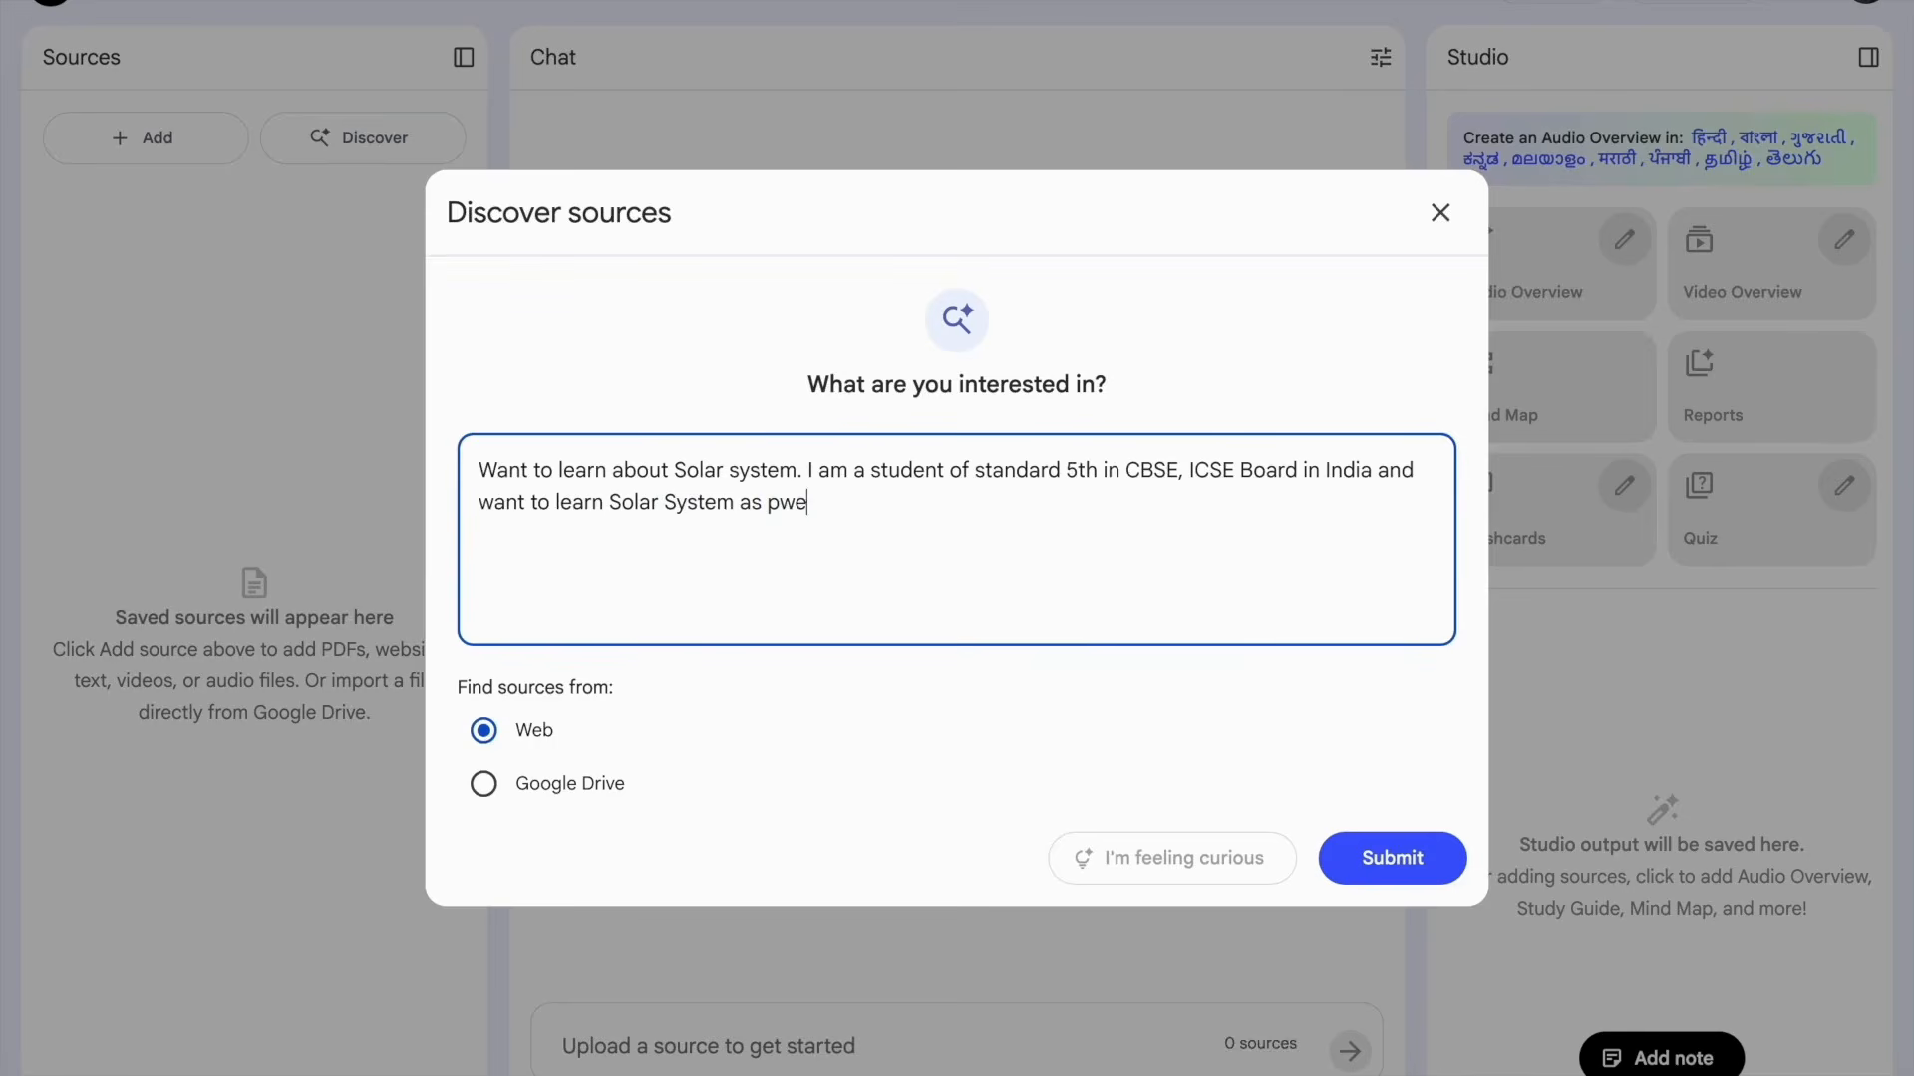
key("BackSpace")
key("BackSpace")
type("er the syllabus of CBSE.")
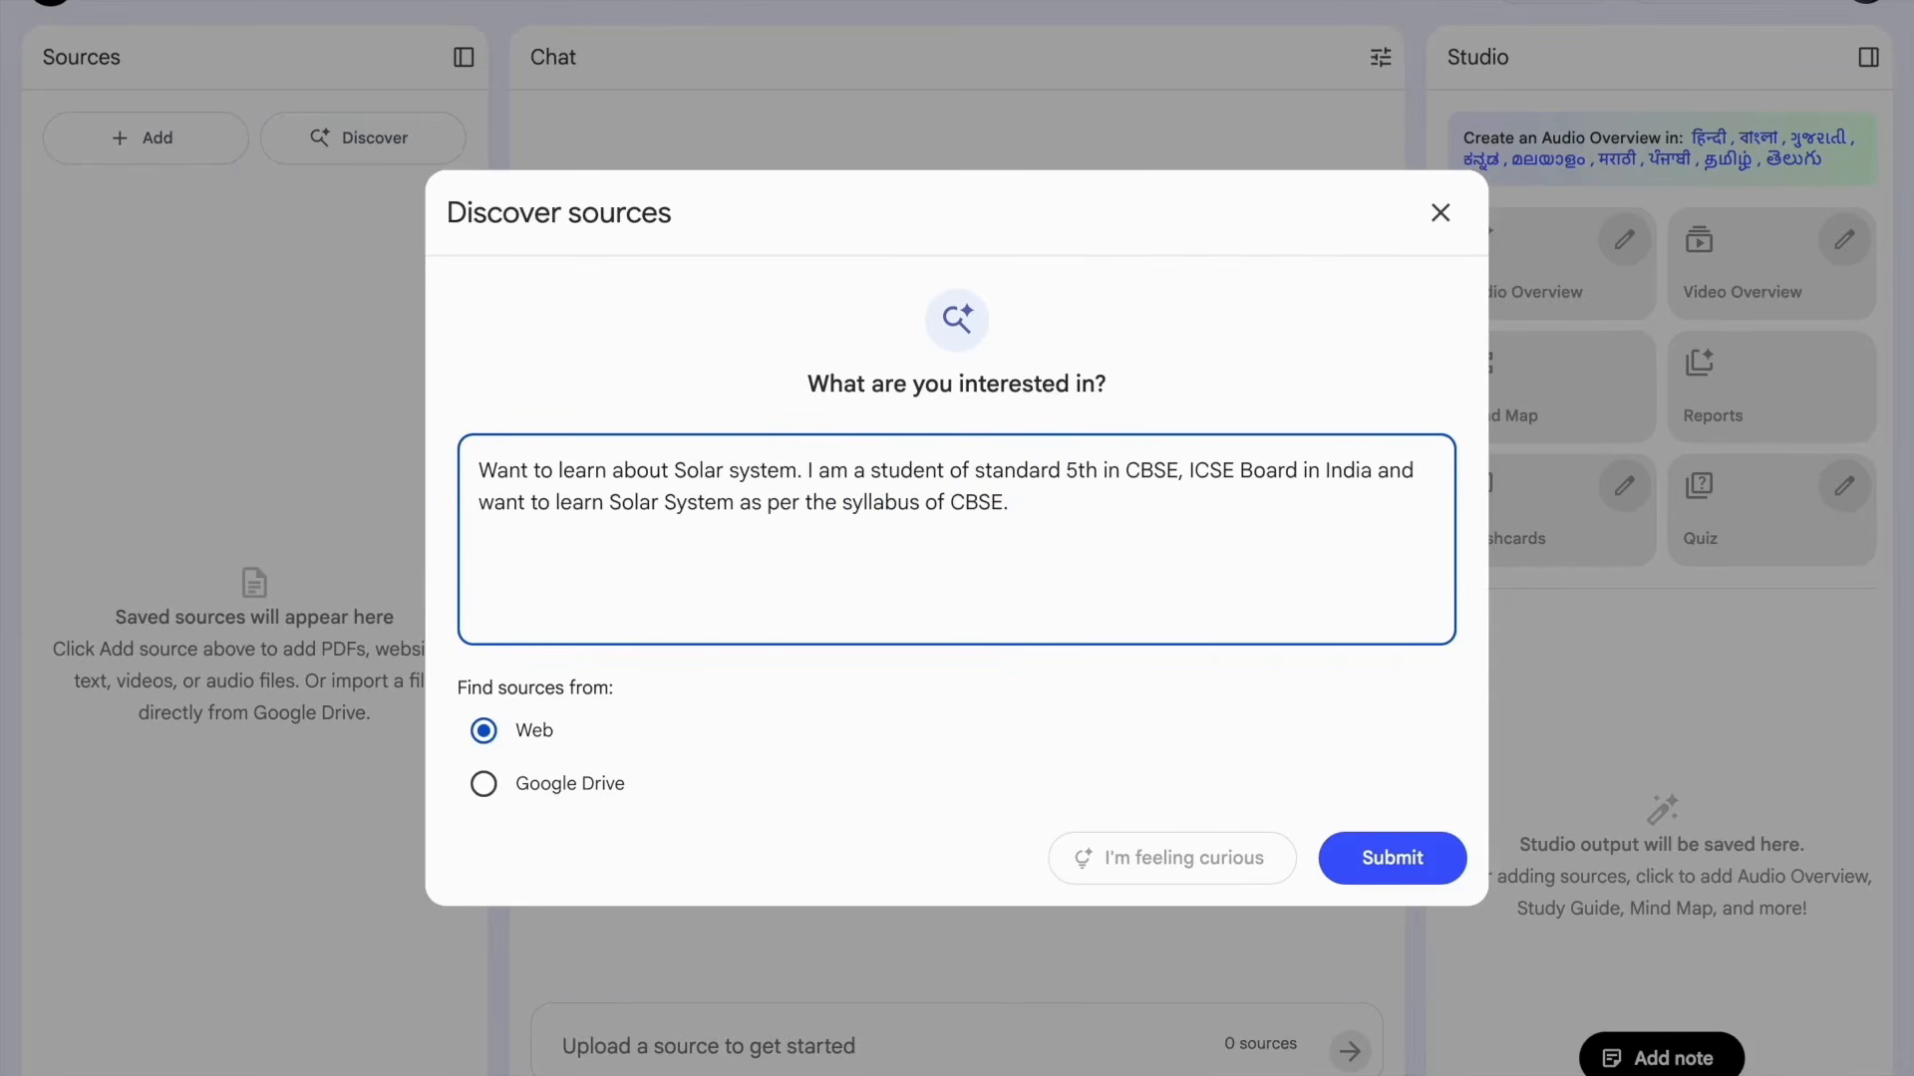
Append "It should be focussed on Solar System, how it works, attributes of different planets. It should also cover what is important from exam perspective." and submit it.
type(" TIt should be focussed ")
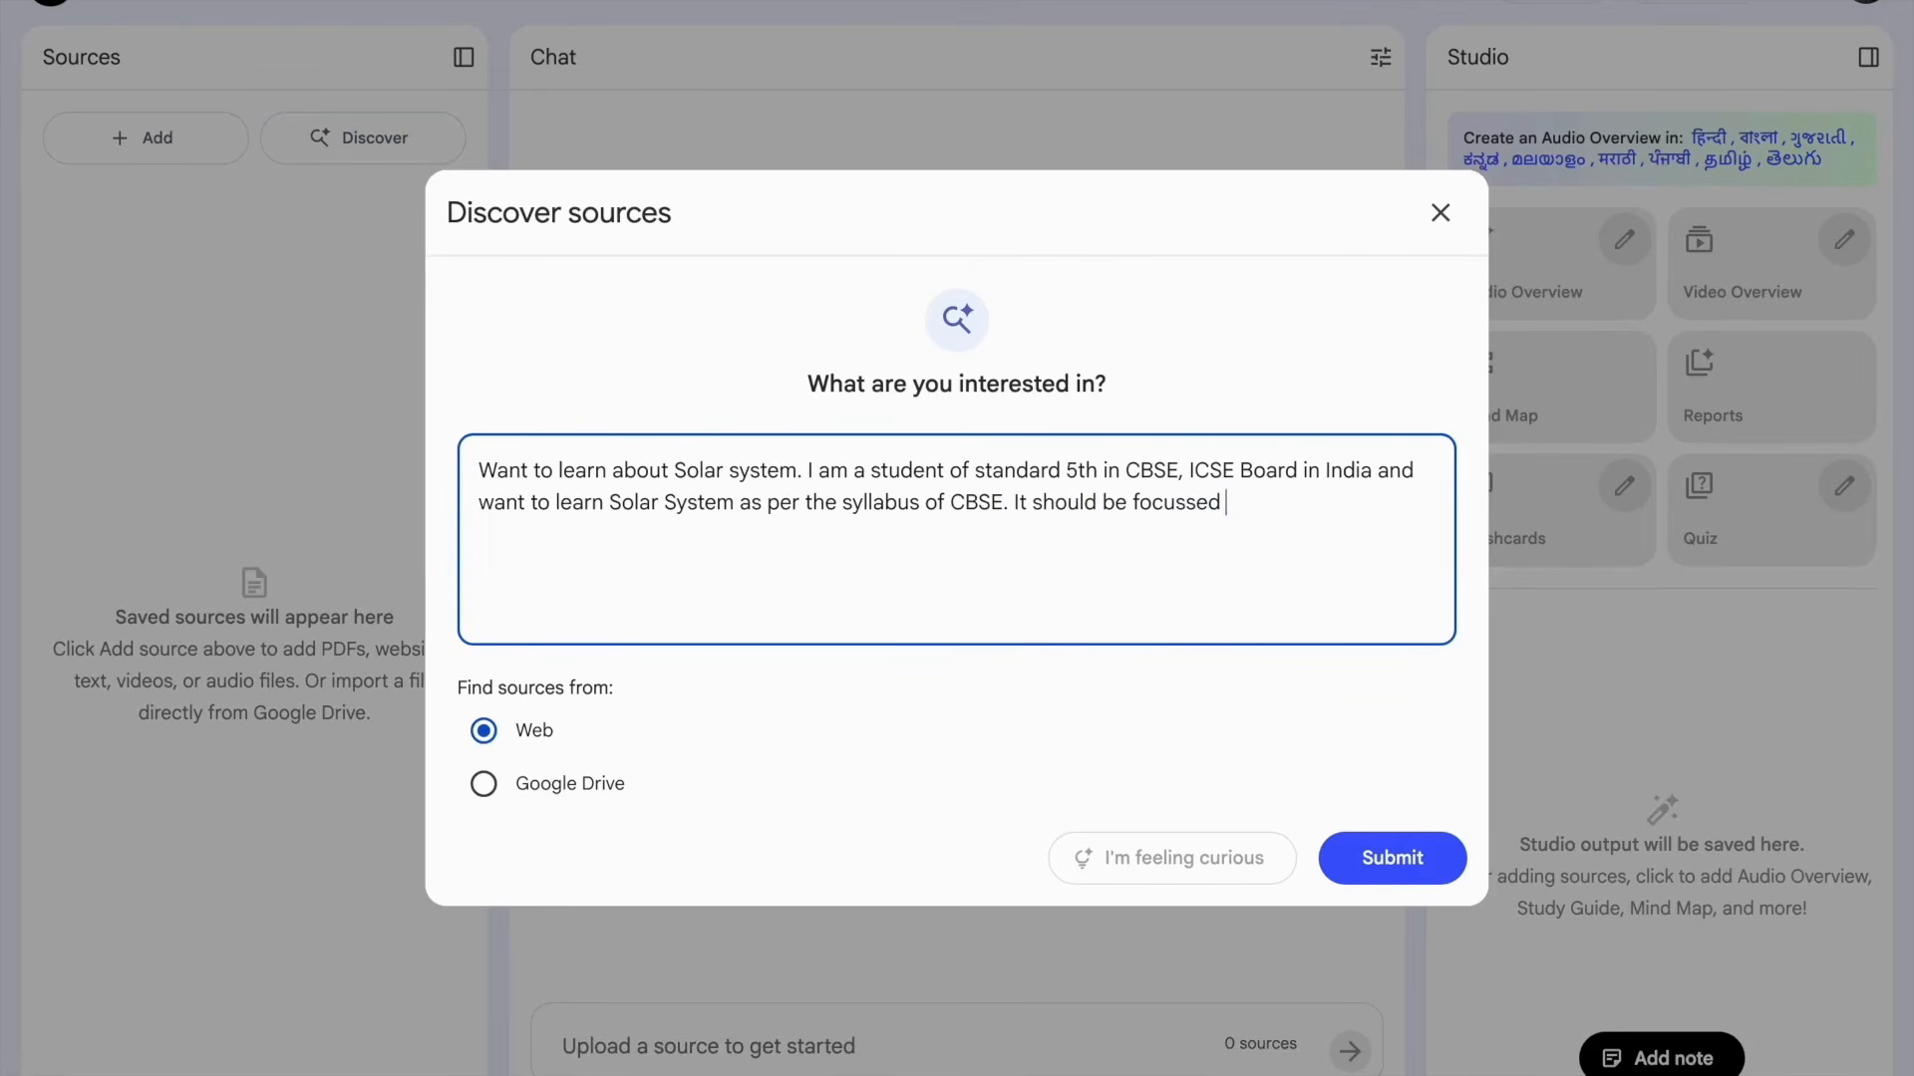
type("on Solar System, how it w")
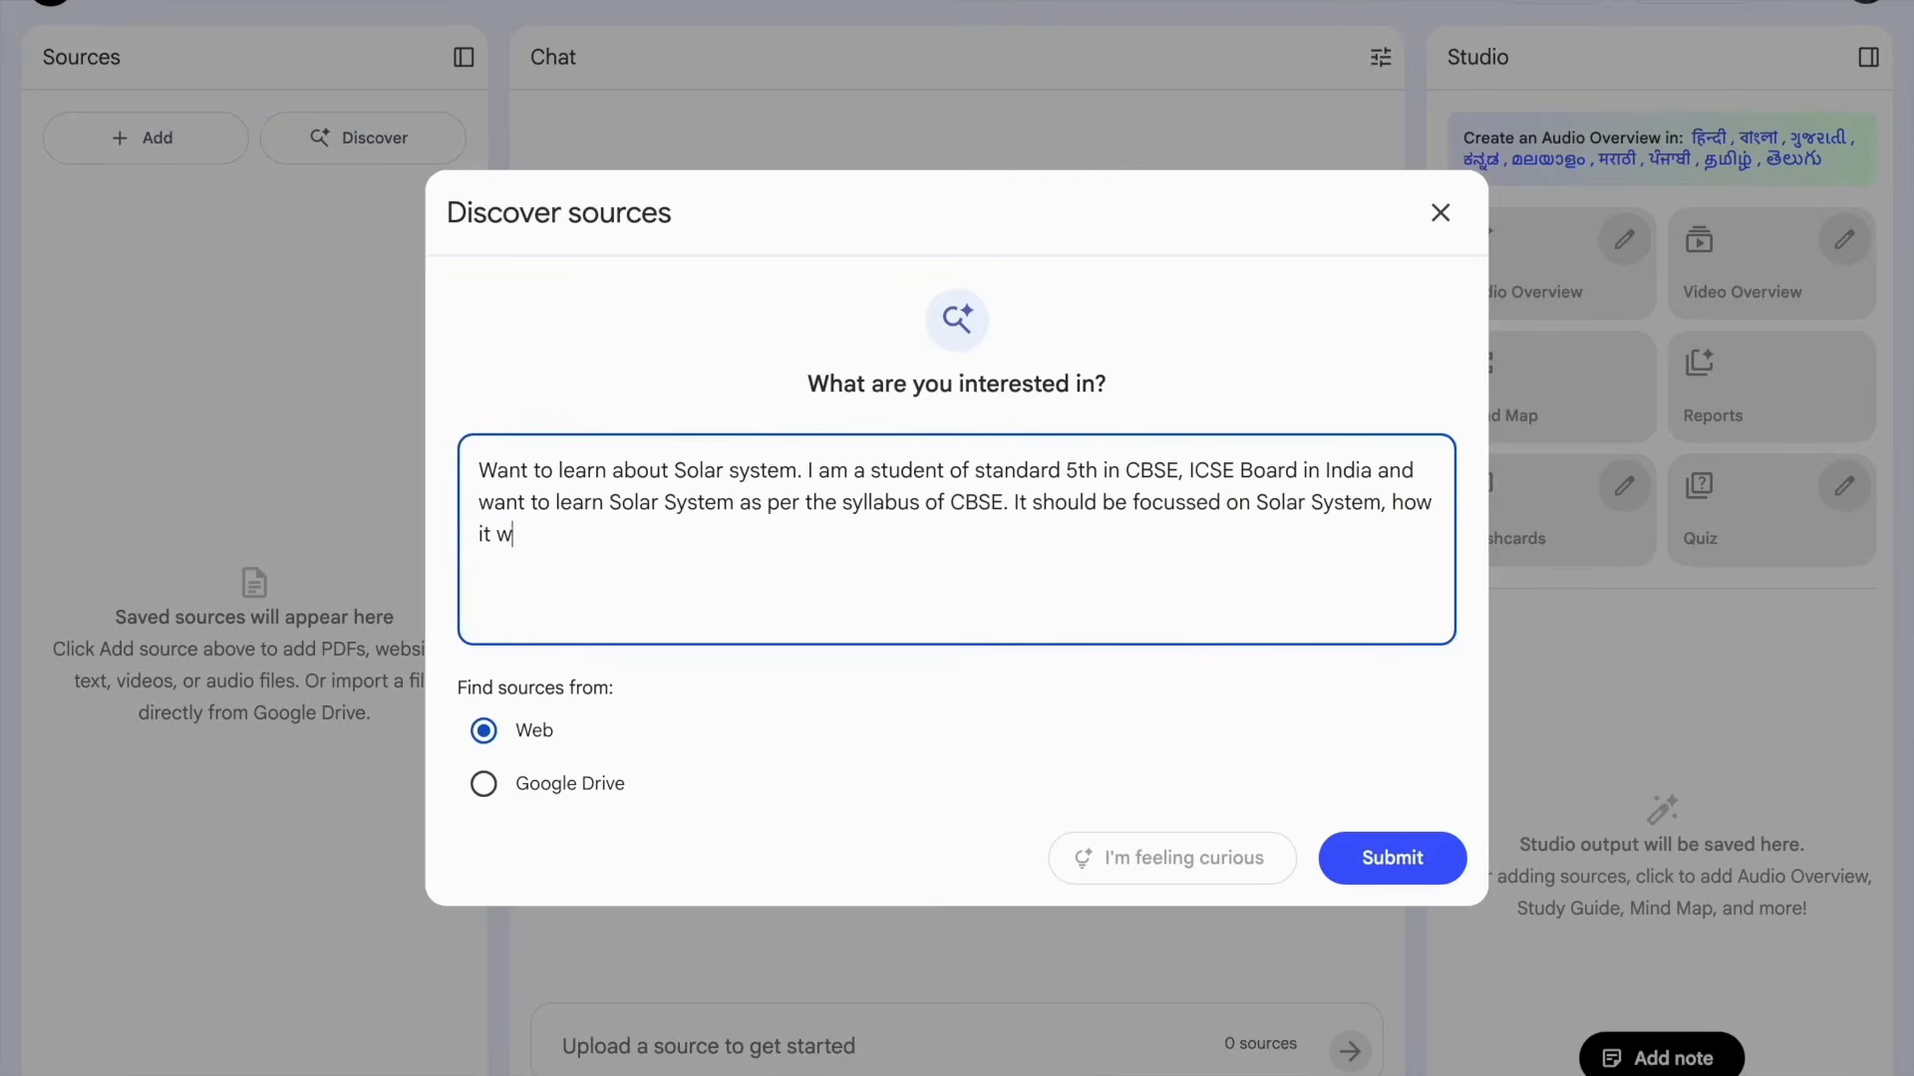
type("orks, attributes of different planets")
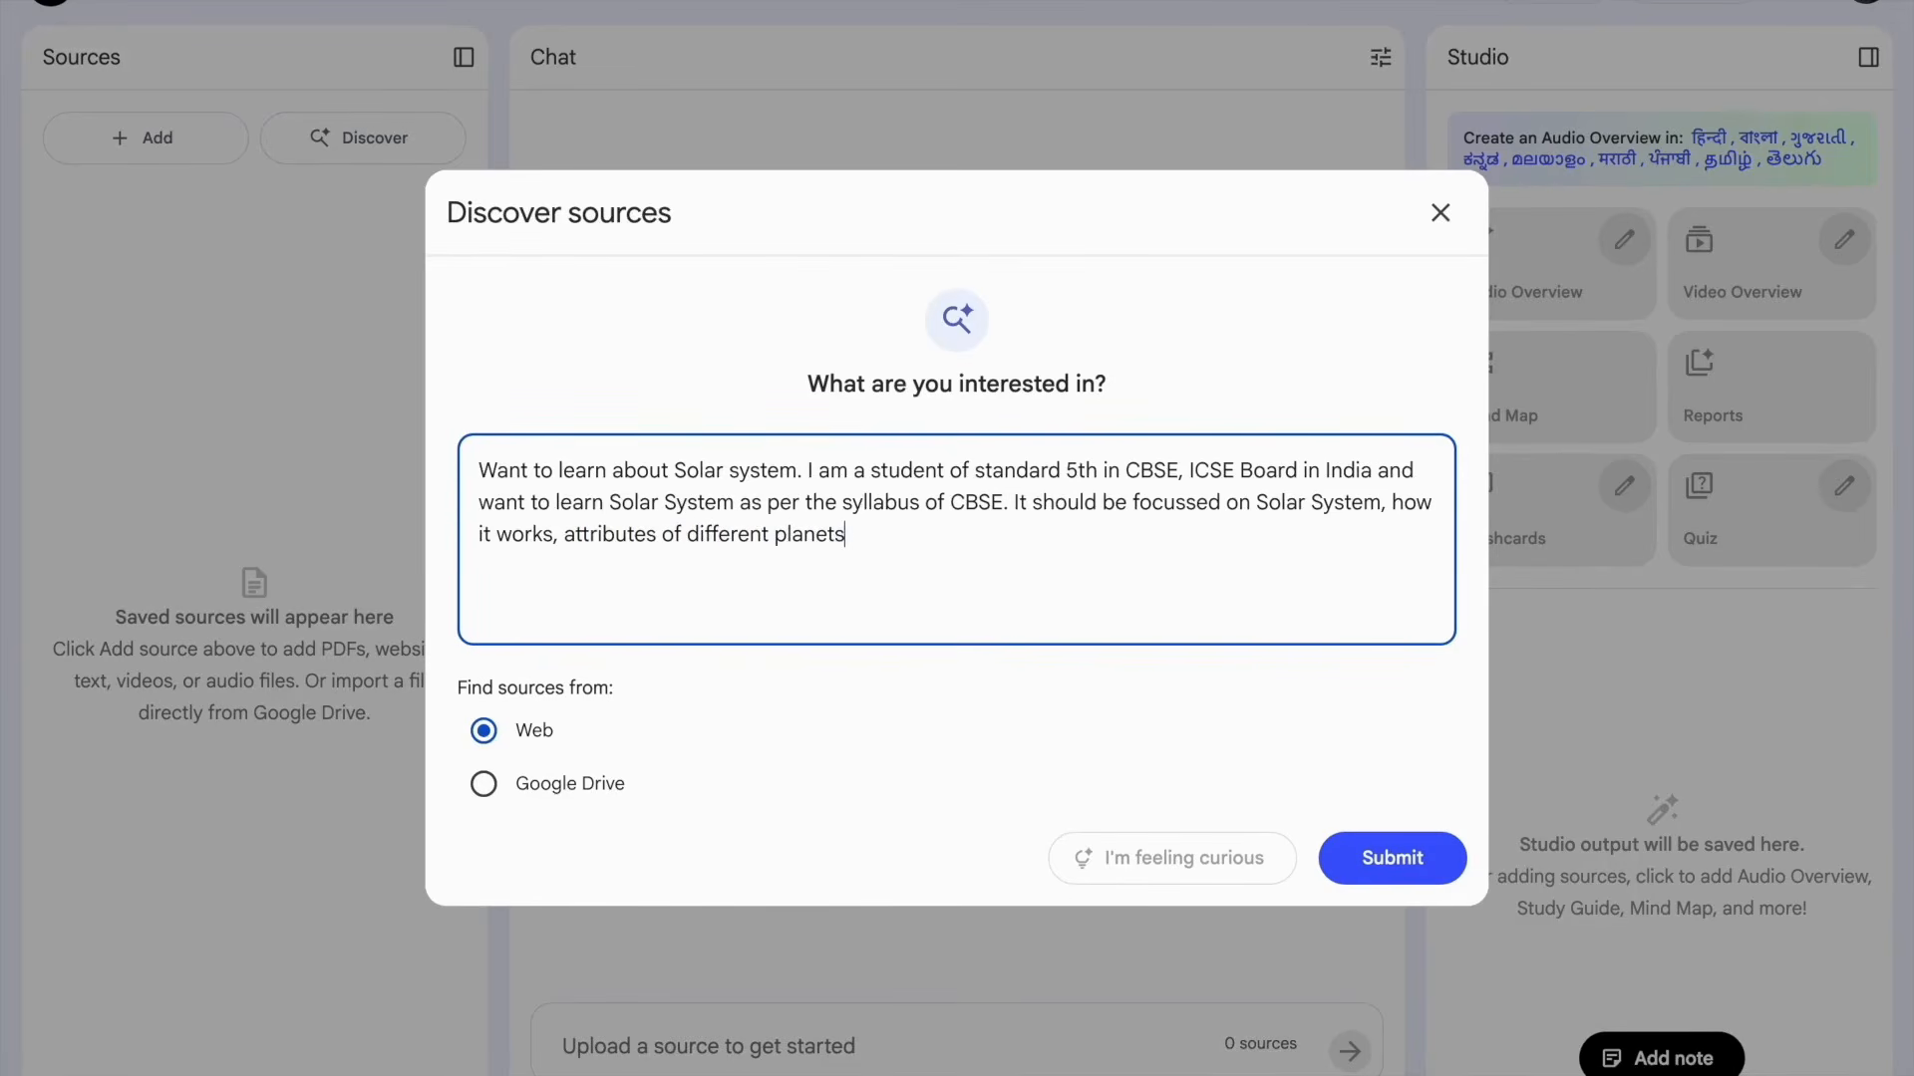
type(". It should also cover what is important from ")
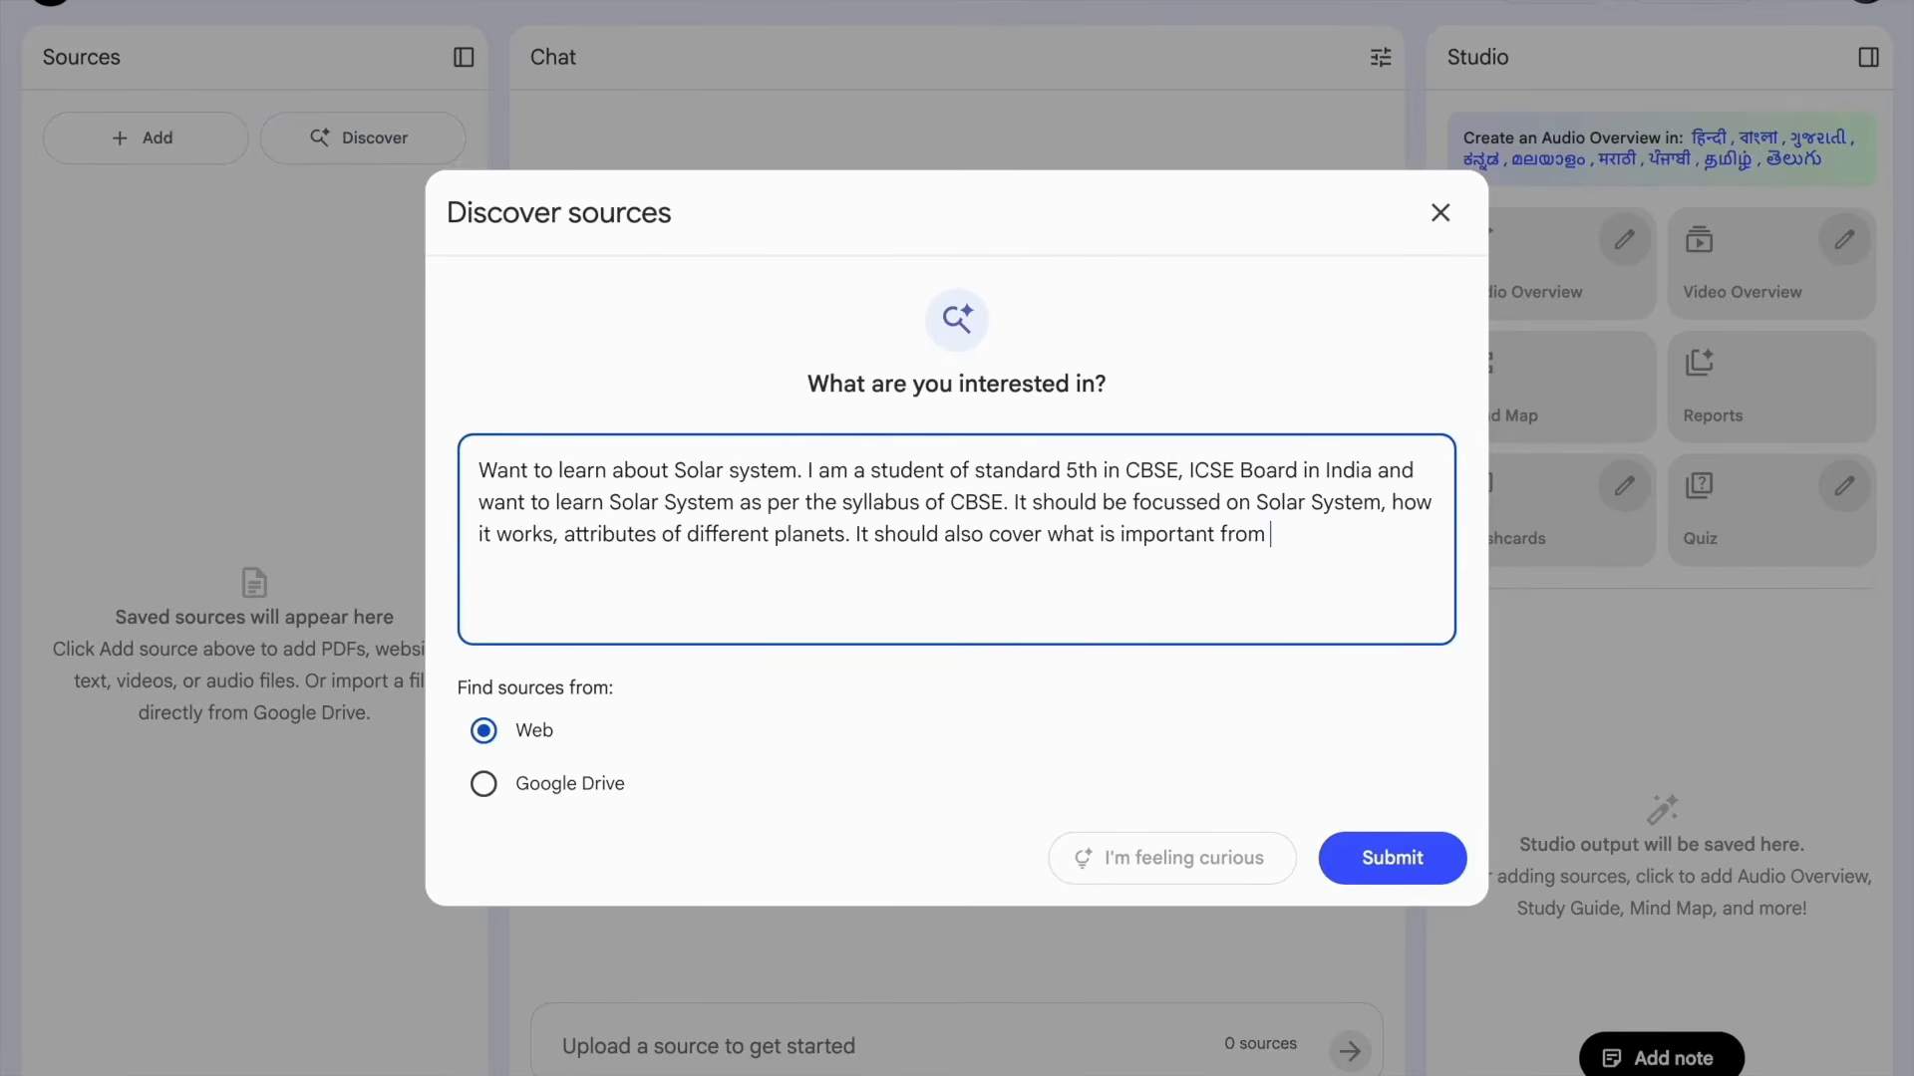
type("exam perspective")
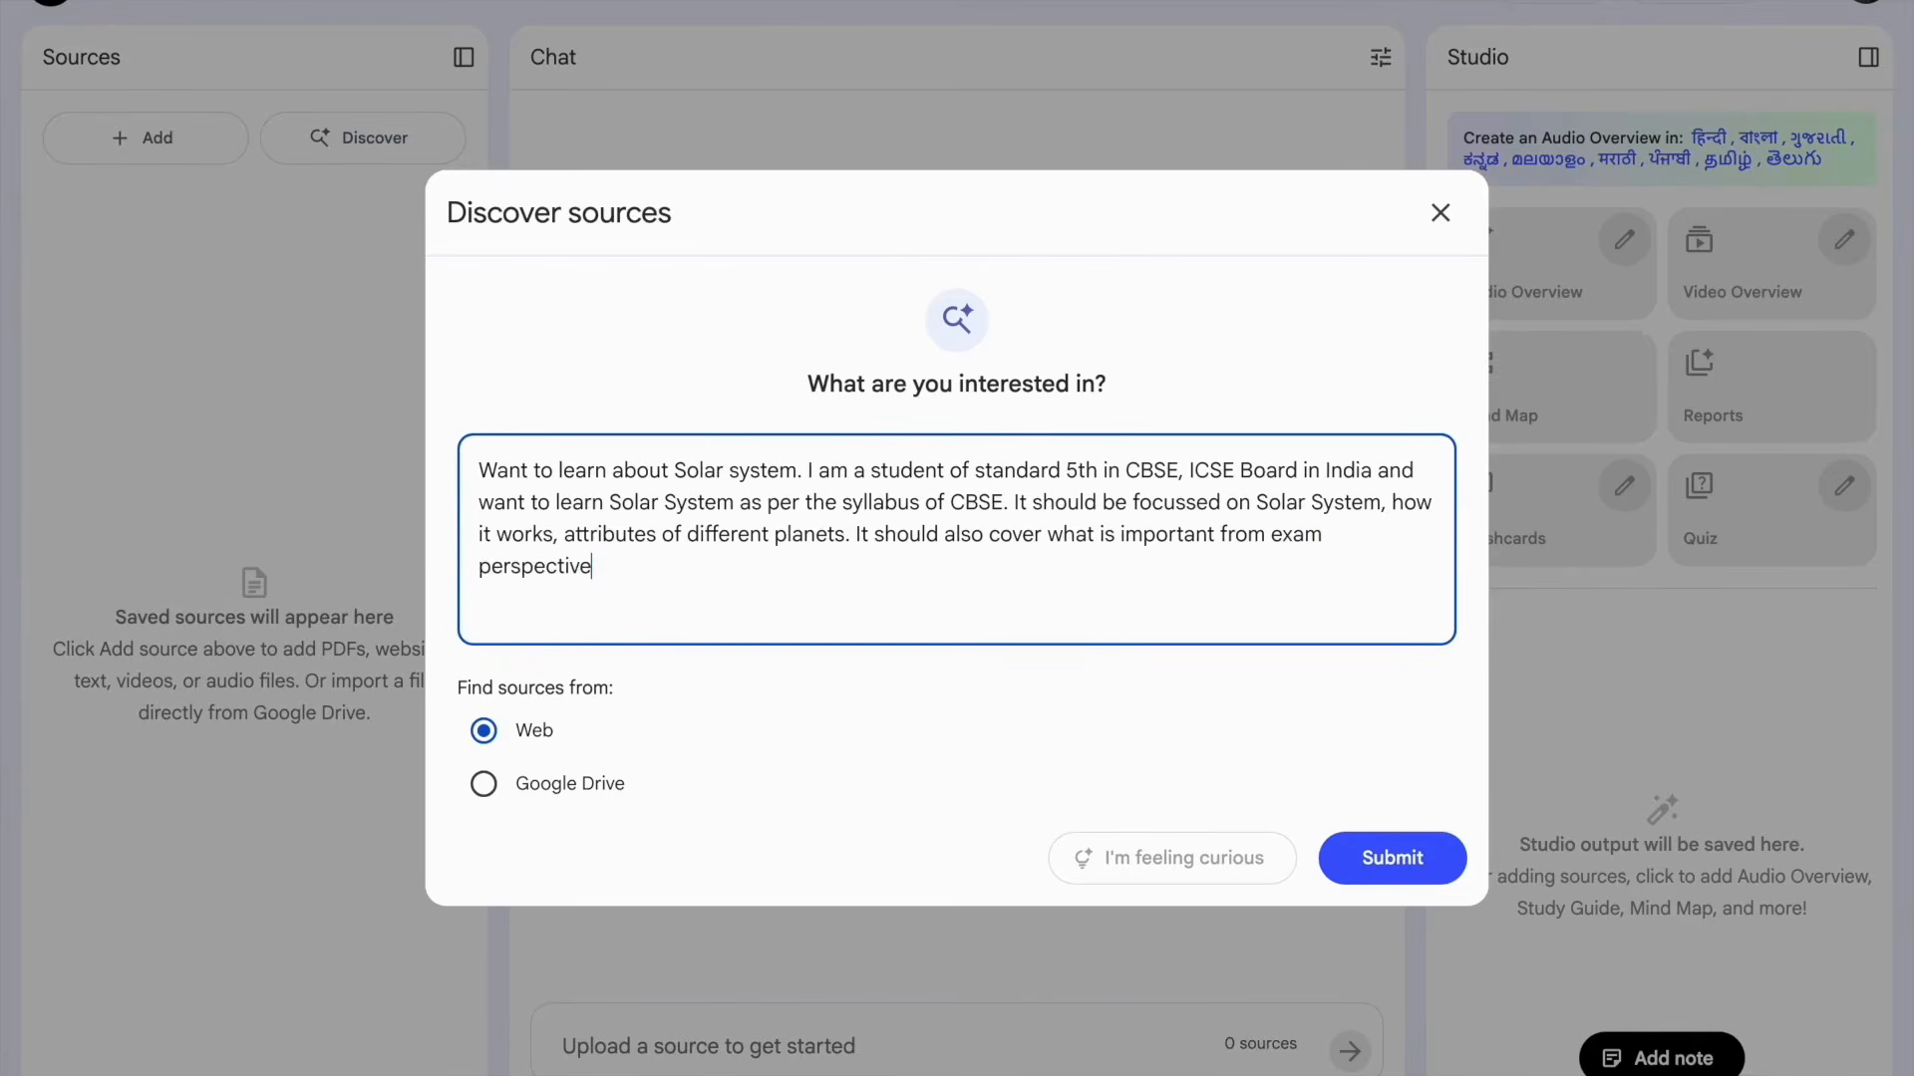
type(".")
left_click(1403, 863)
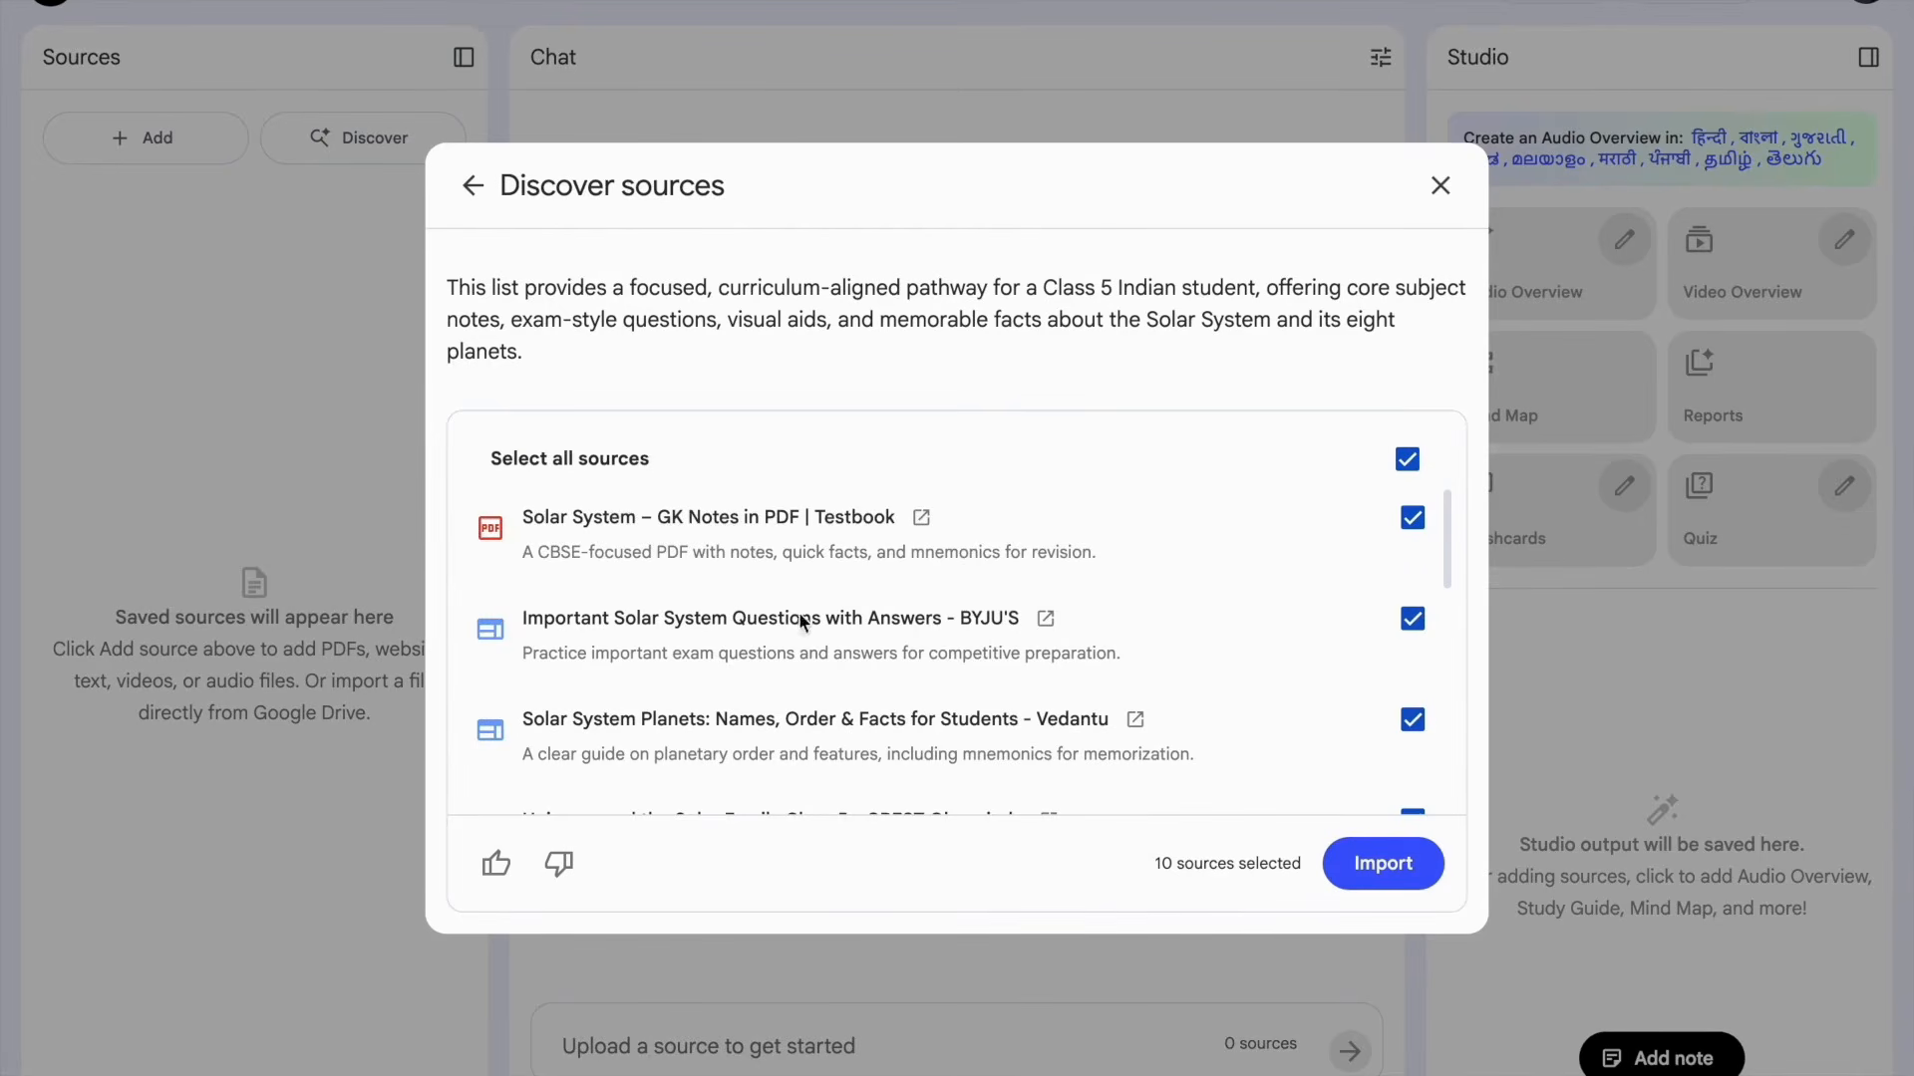
Review the suggested Solar System sources from the web and import all of them into the notebook.
scroll(829, 643, "down", 3)
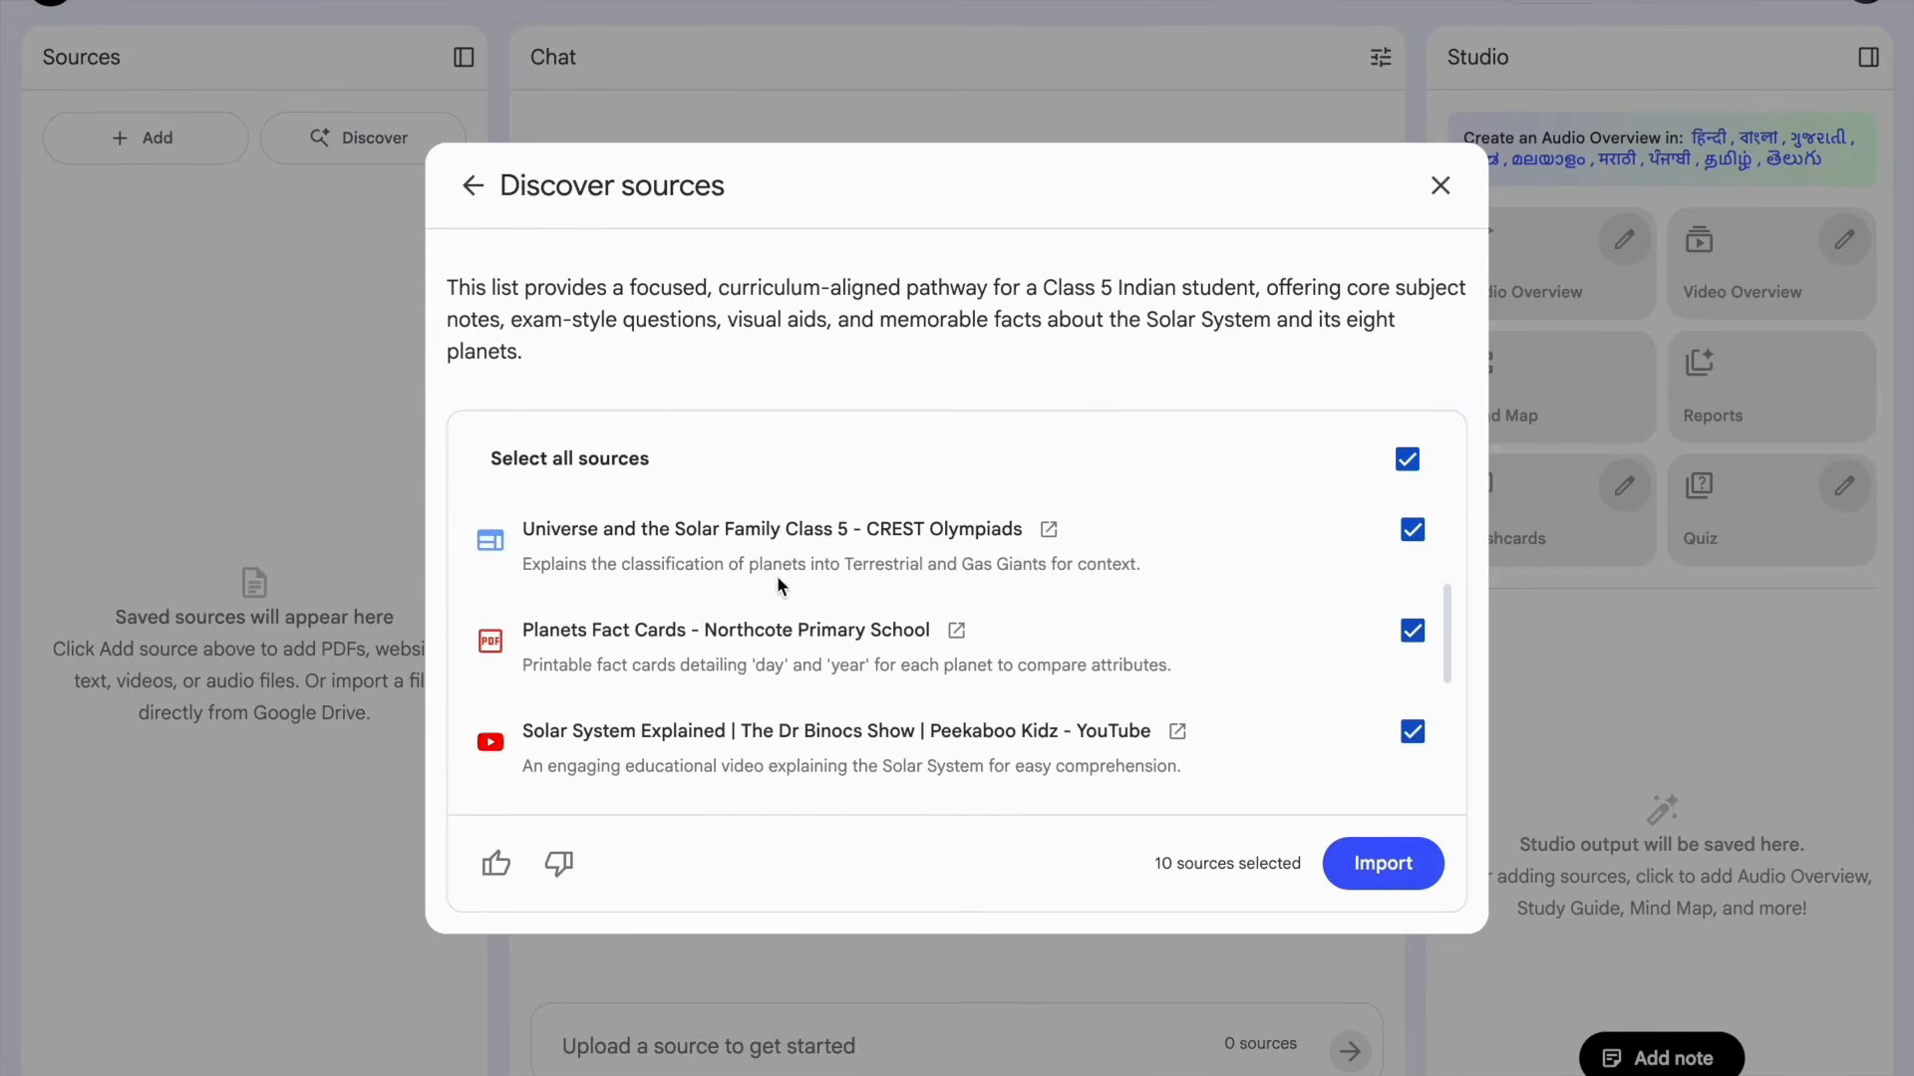
scroll(776, 576, "up", 1)
scroll(894, 570, "up", 1)
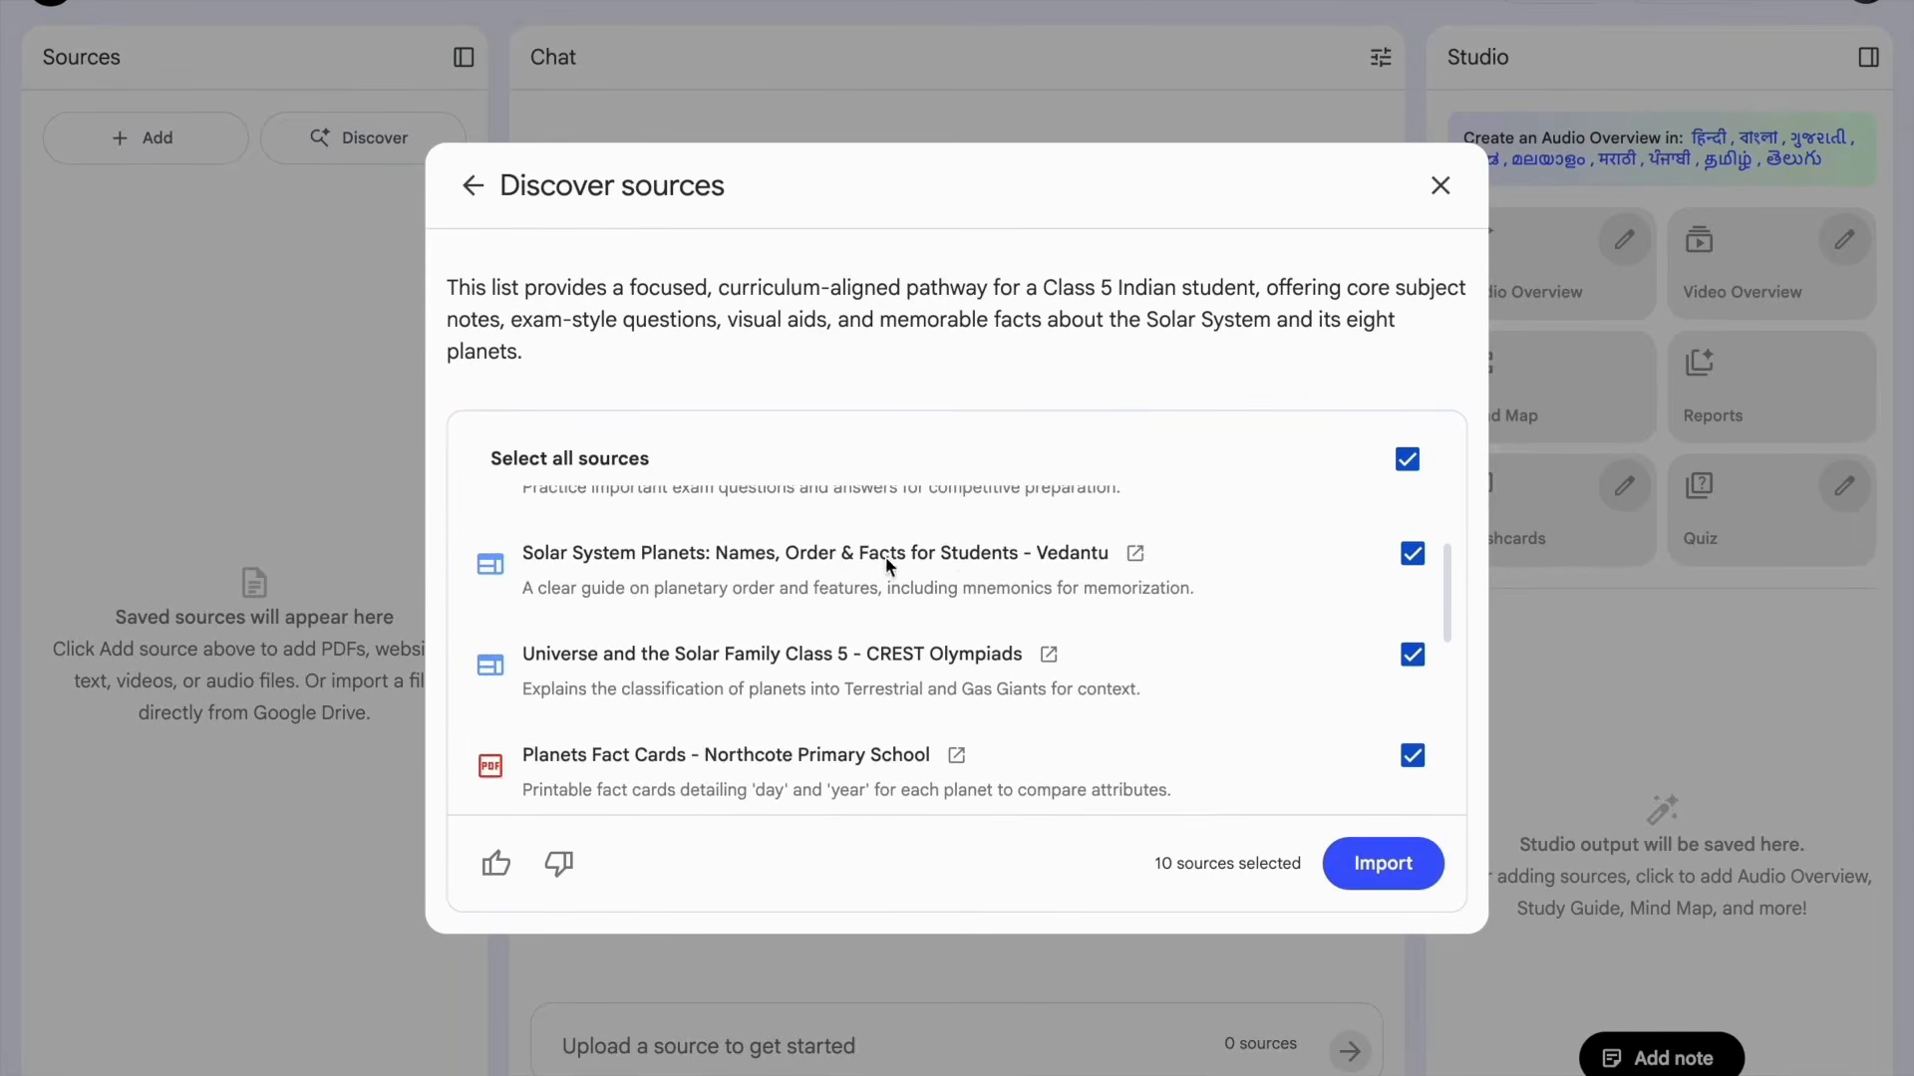
scroll(848, 648, "down", 1)
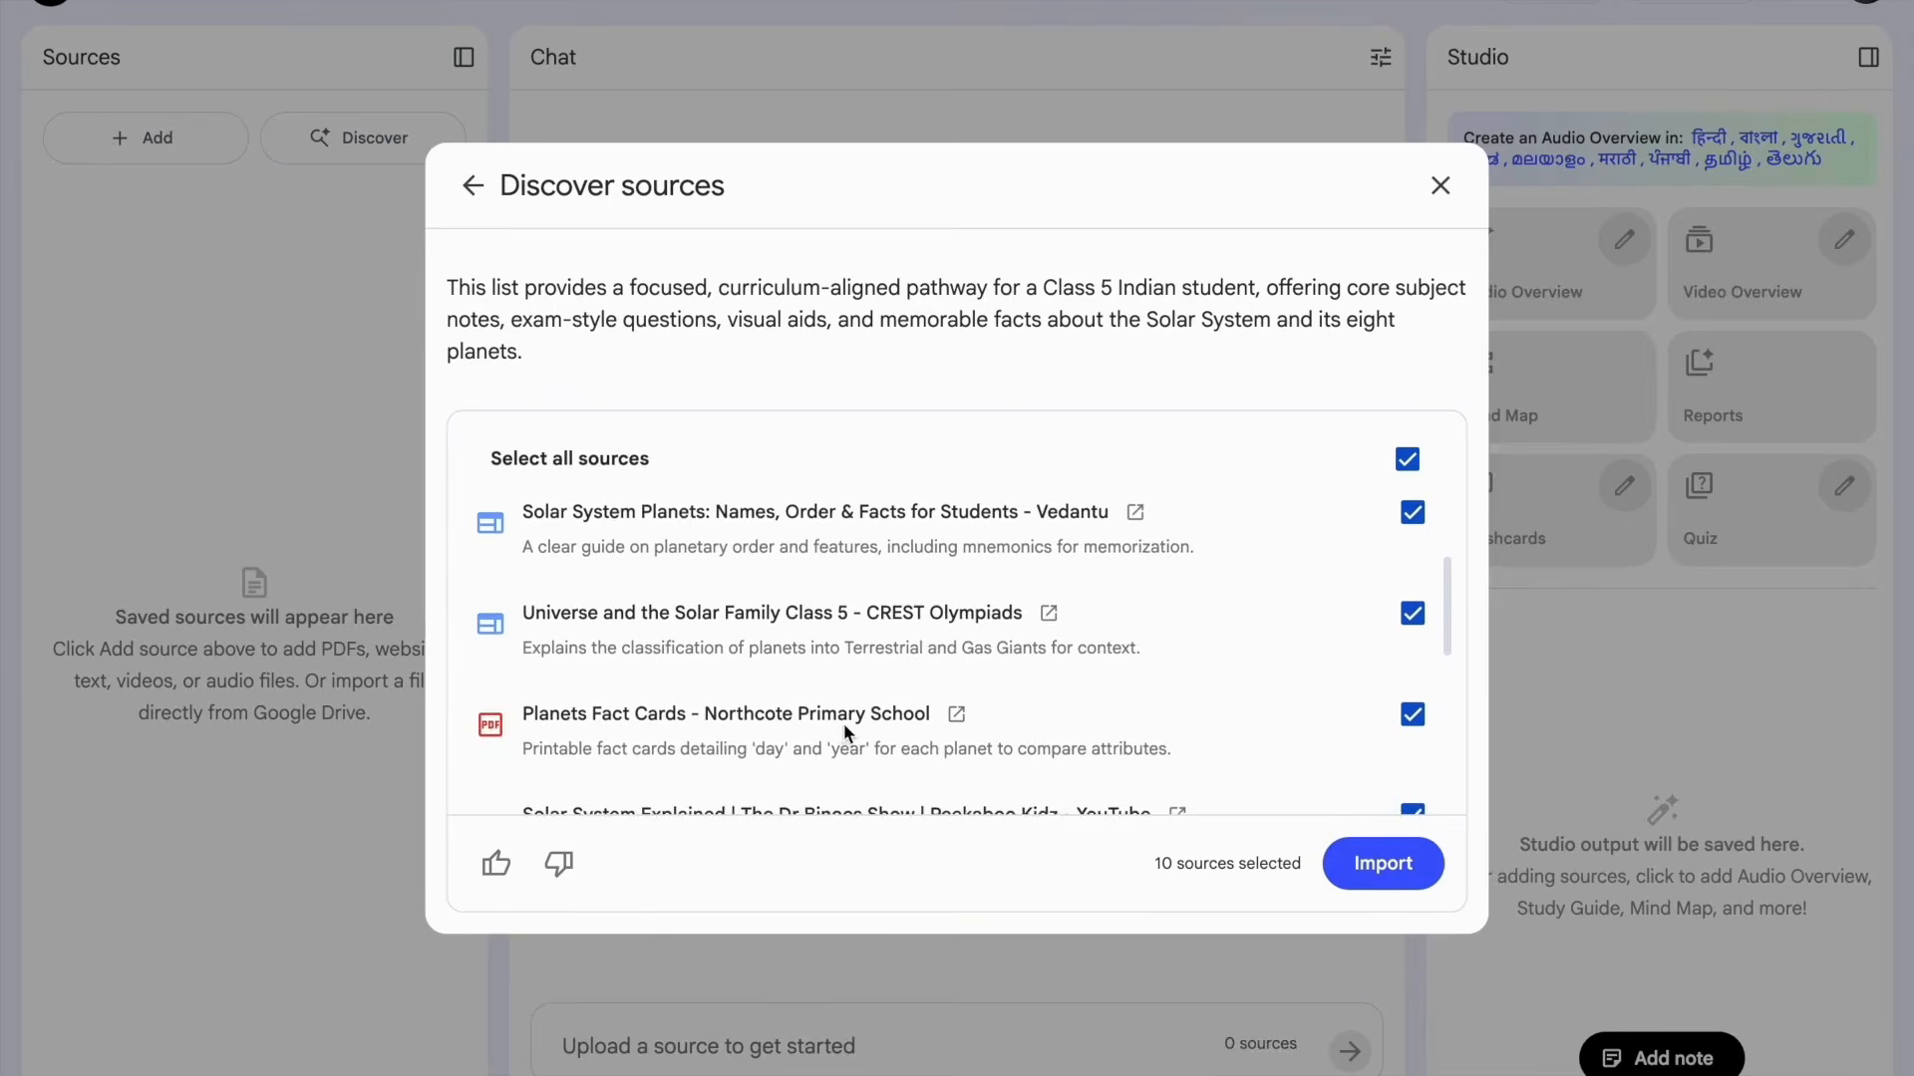
scroll(844, 732, "down", 2)
scroll(893, 714, "down", 4)
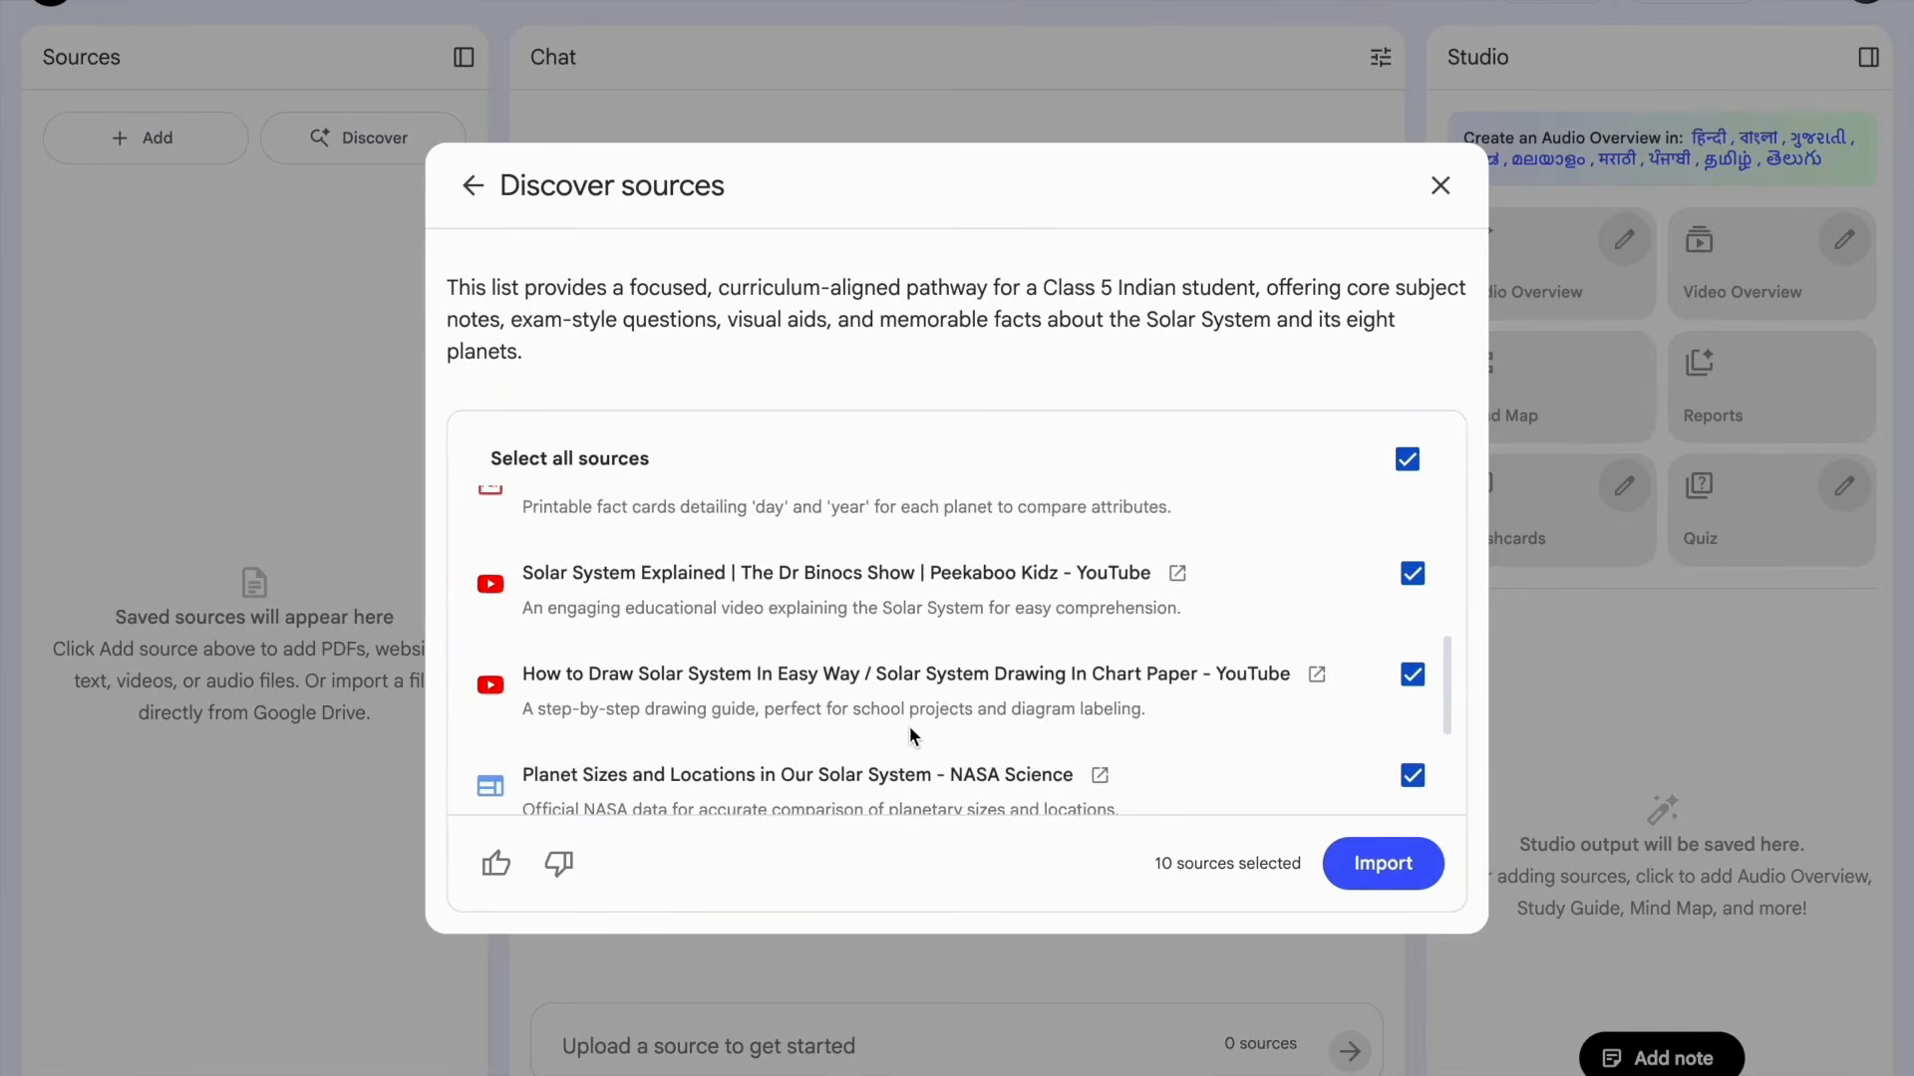
scroll(909, 729, "down", 1)
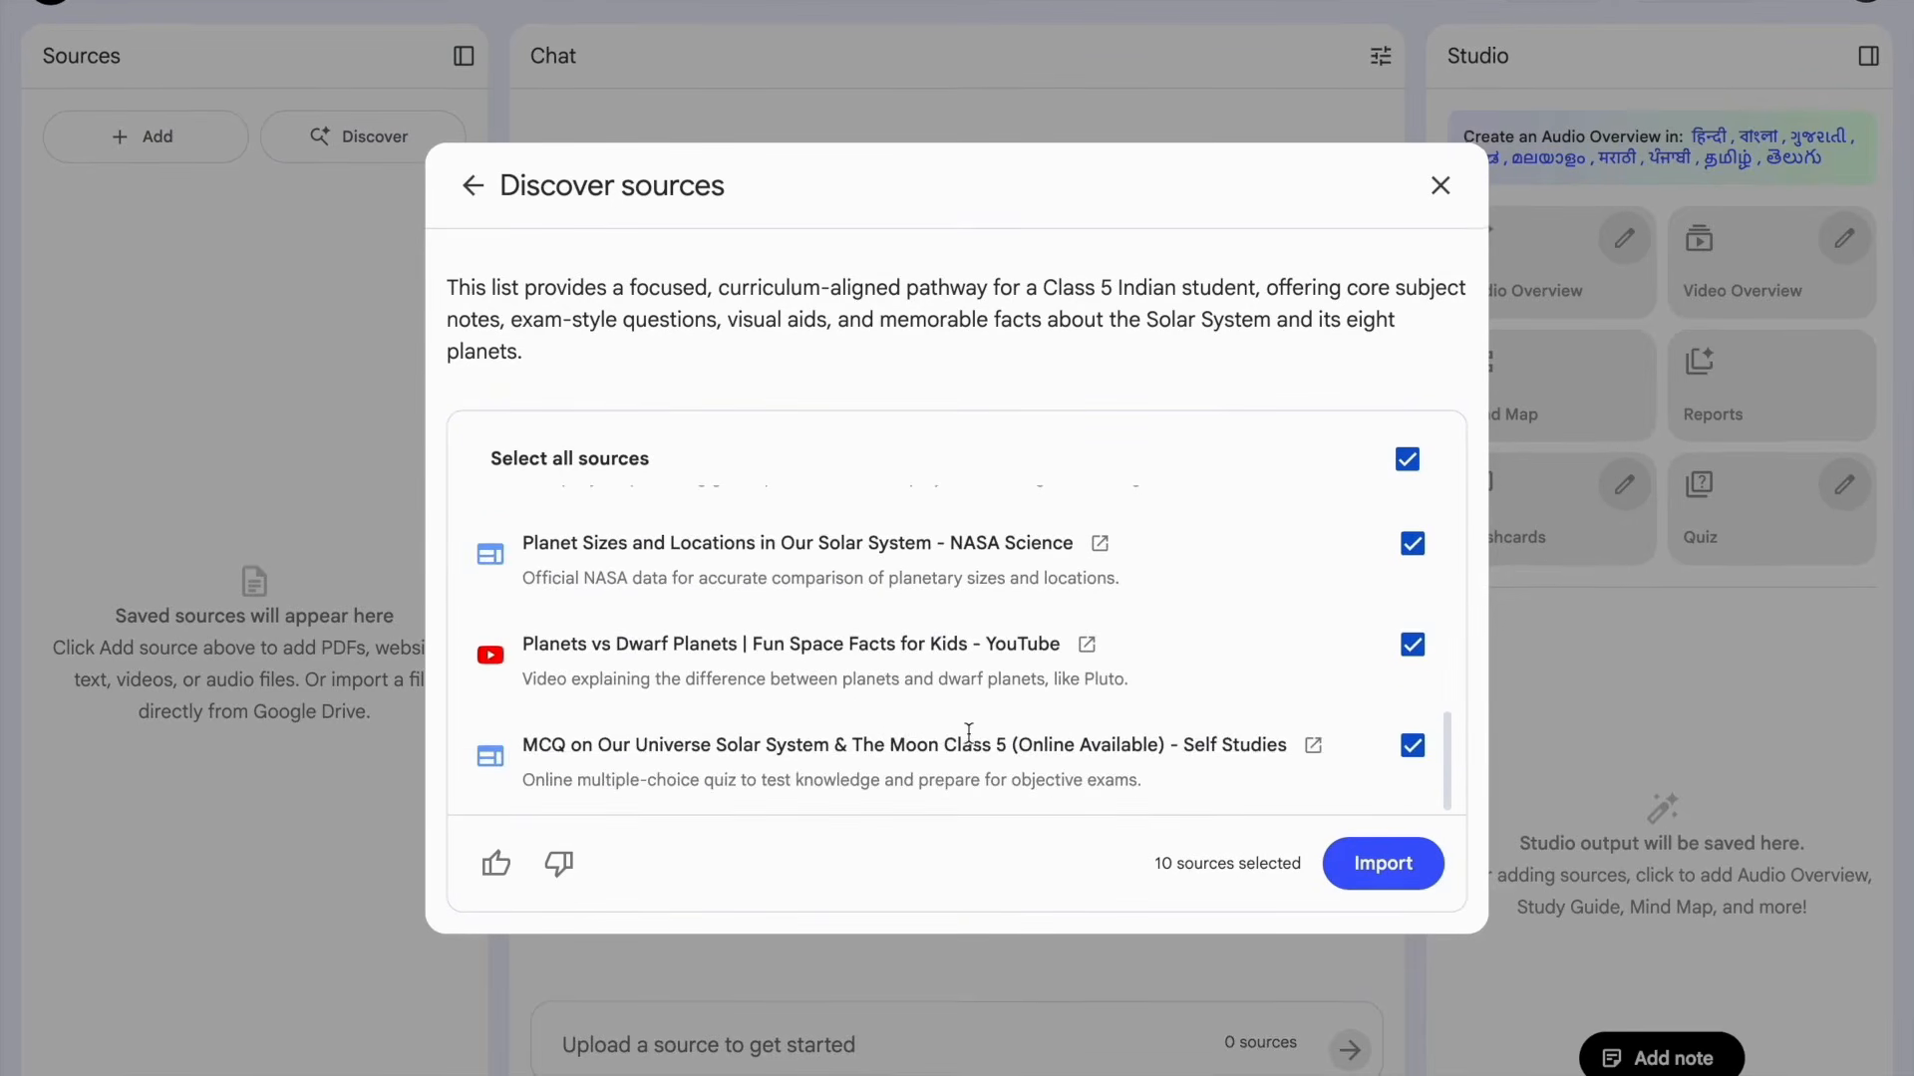
scroll(867, 673, "up", 7)
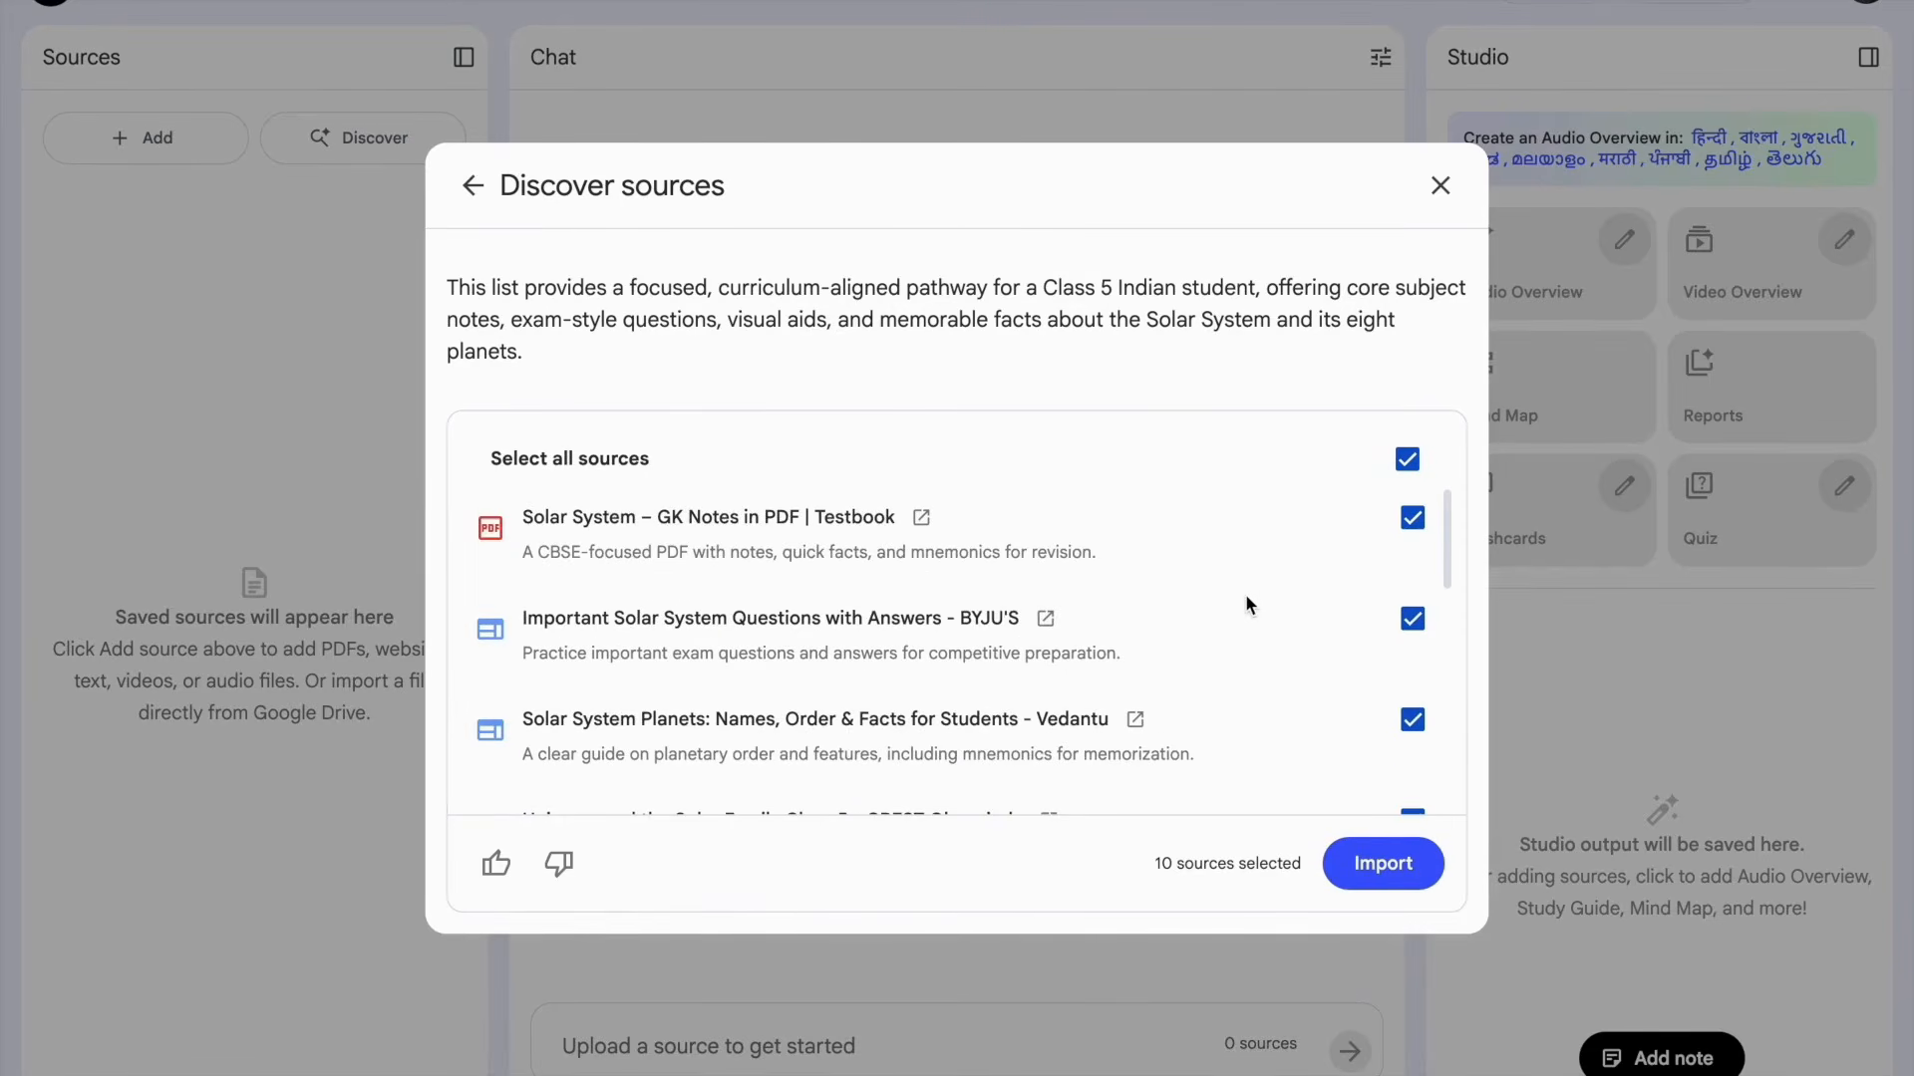
left_click(1394, 861)
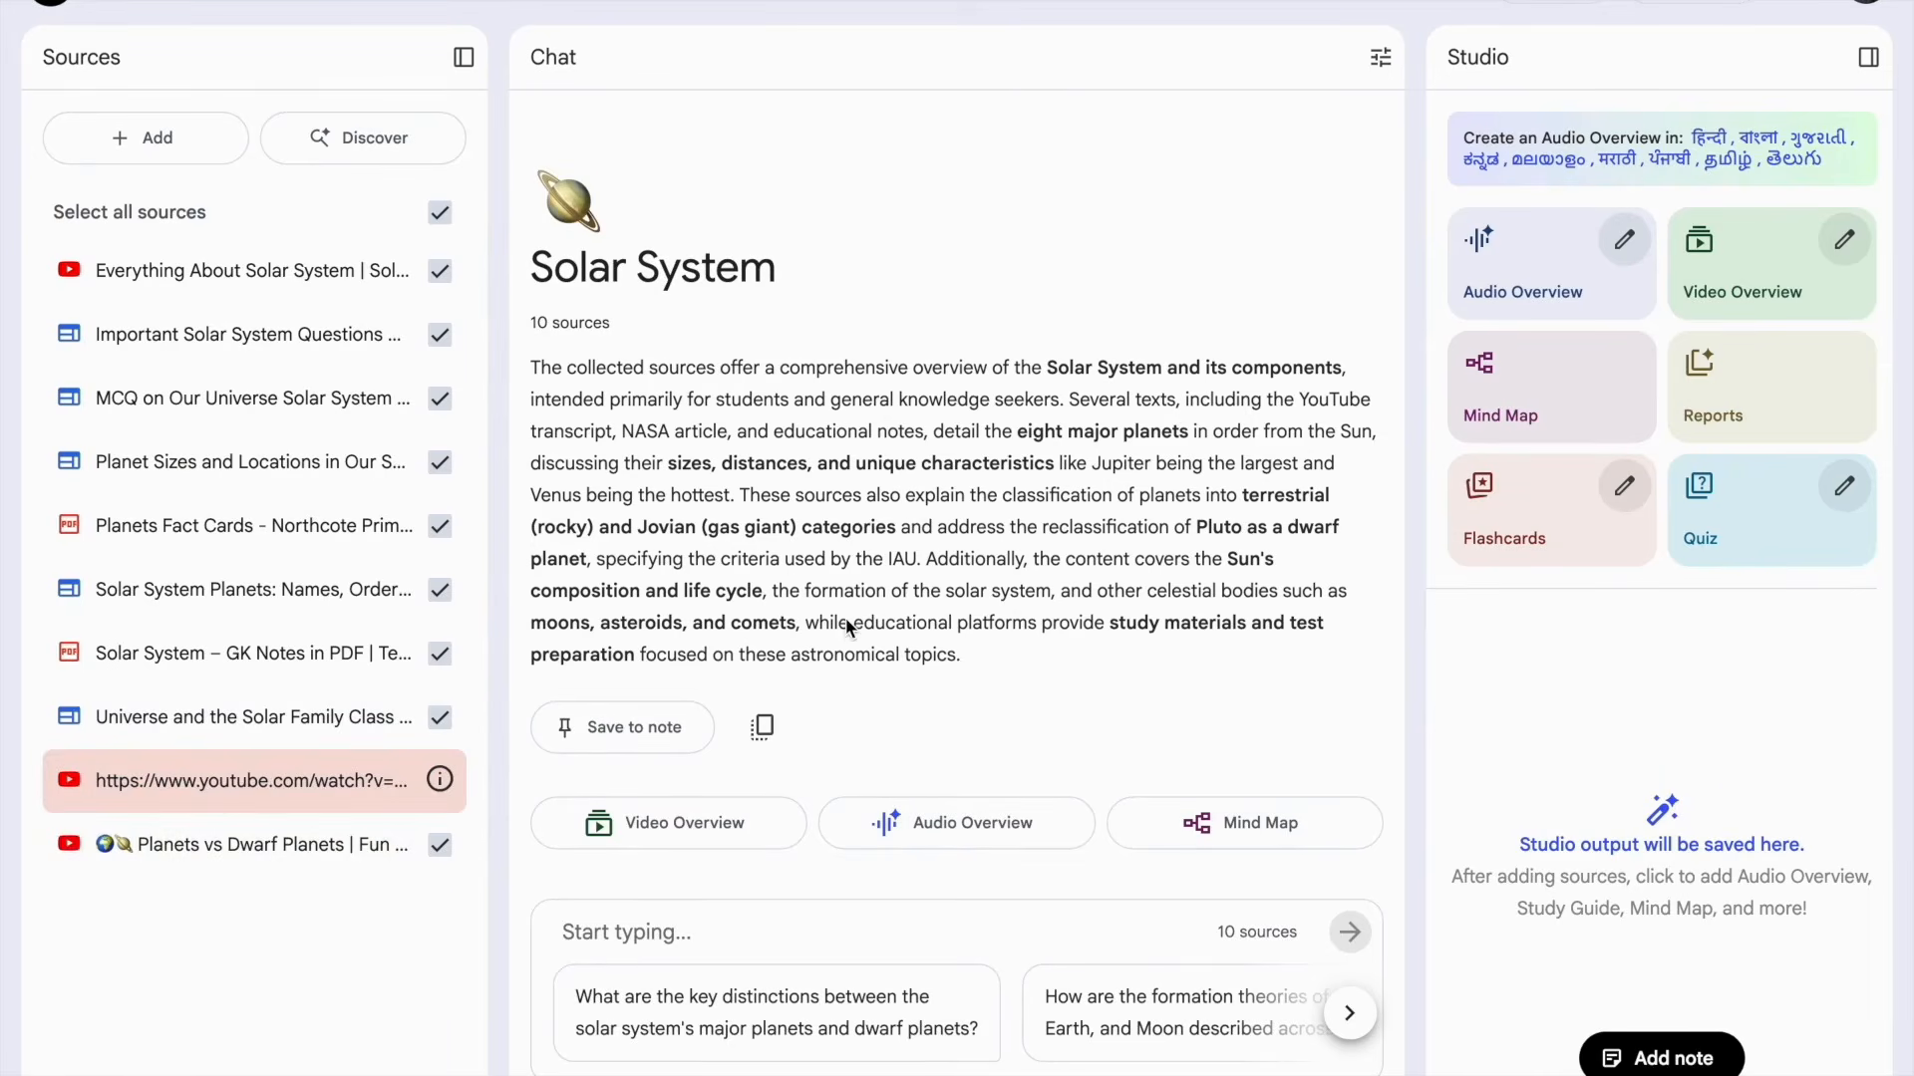
Ask the notebook chat "Give me brief about what is Solar System".
left_click(728, 931)
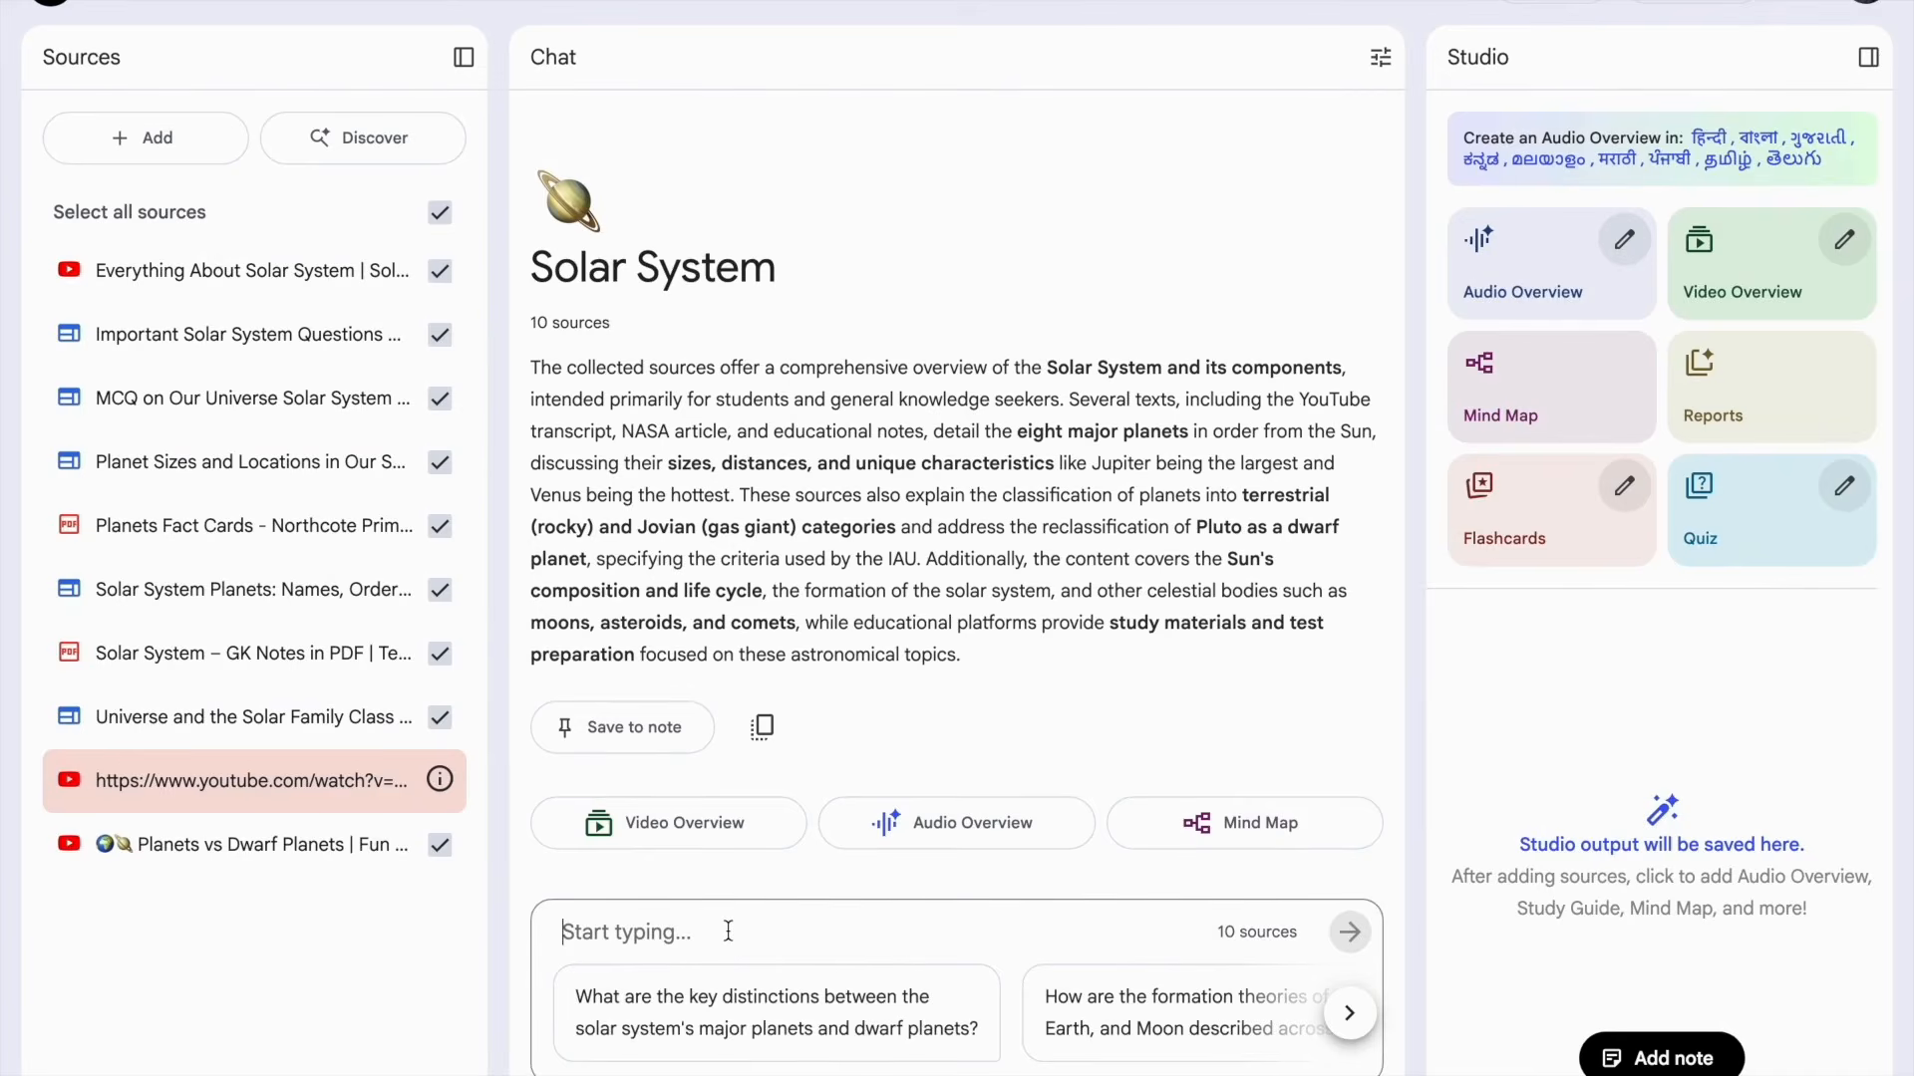
type("Give")
type("me ")
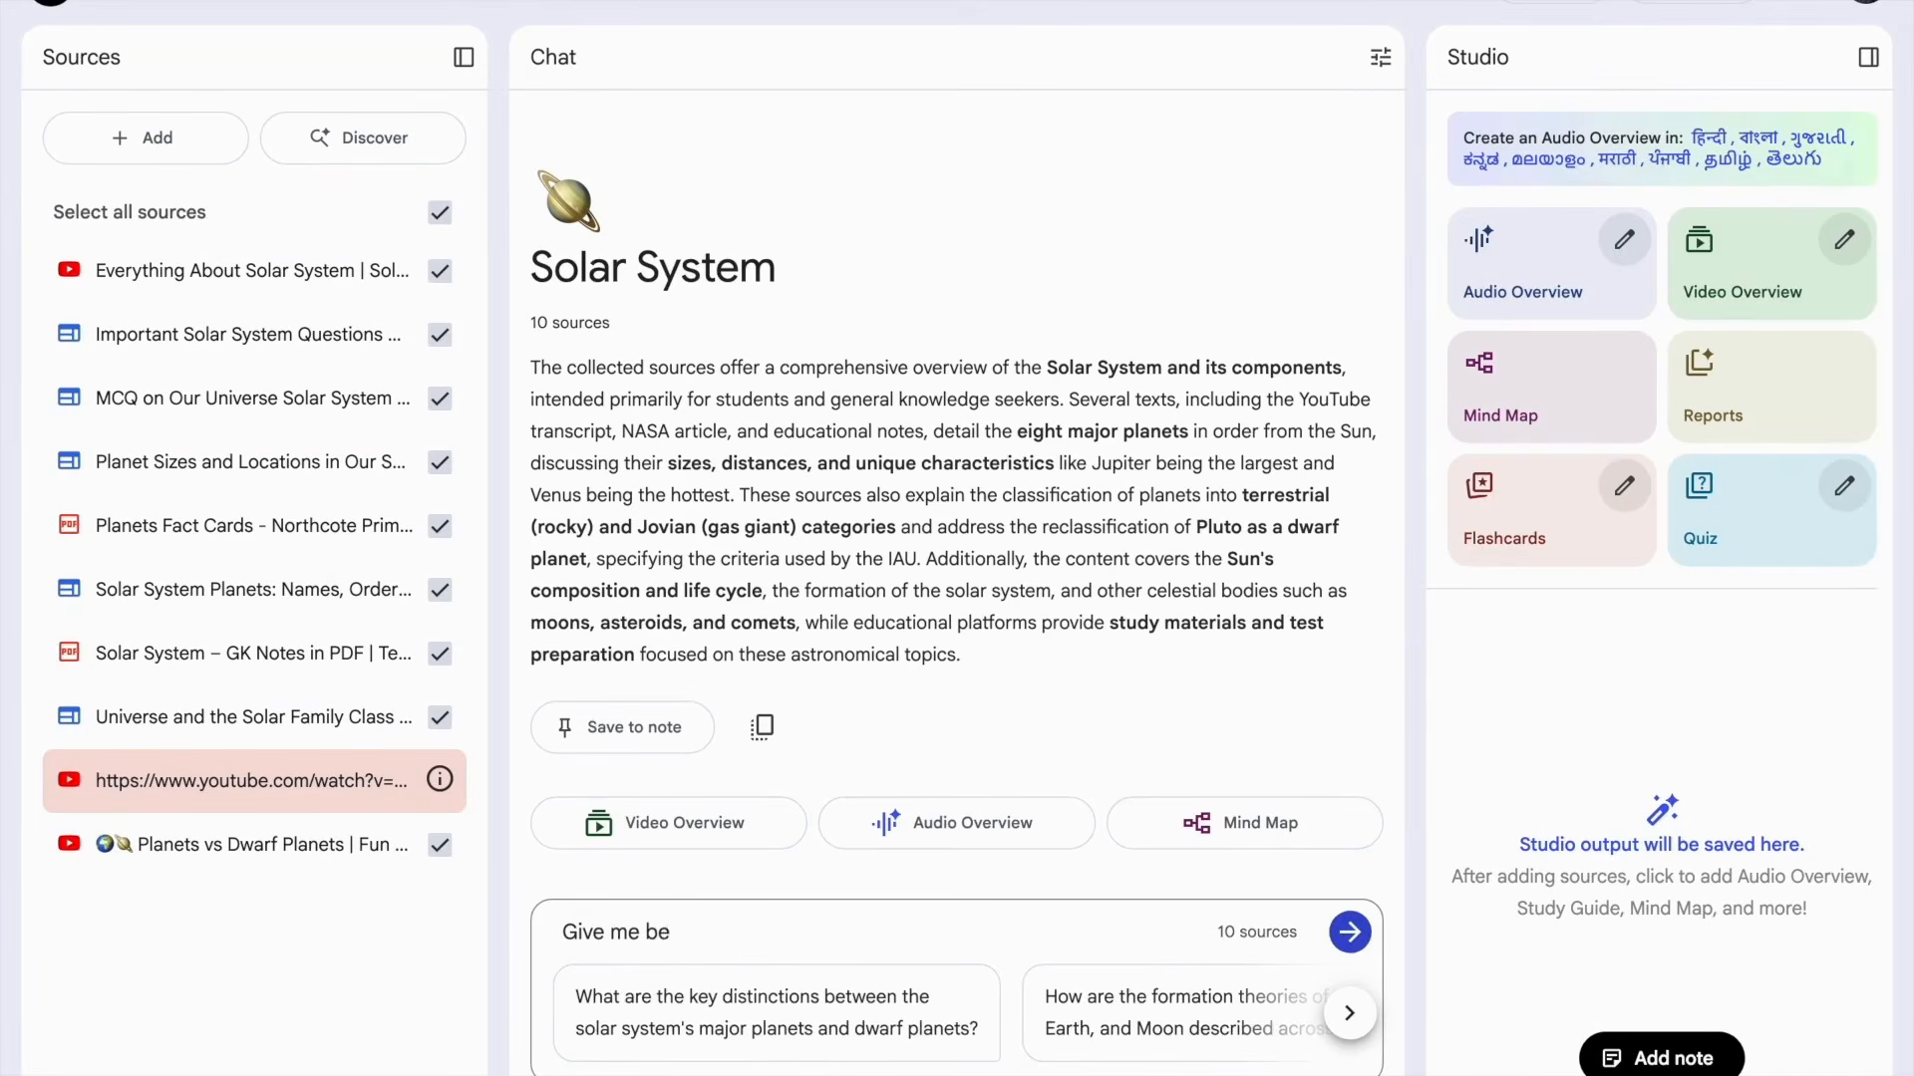
type("brief about what is S")
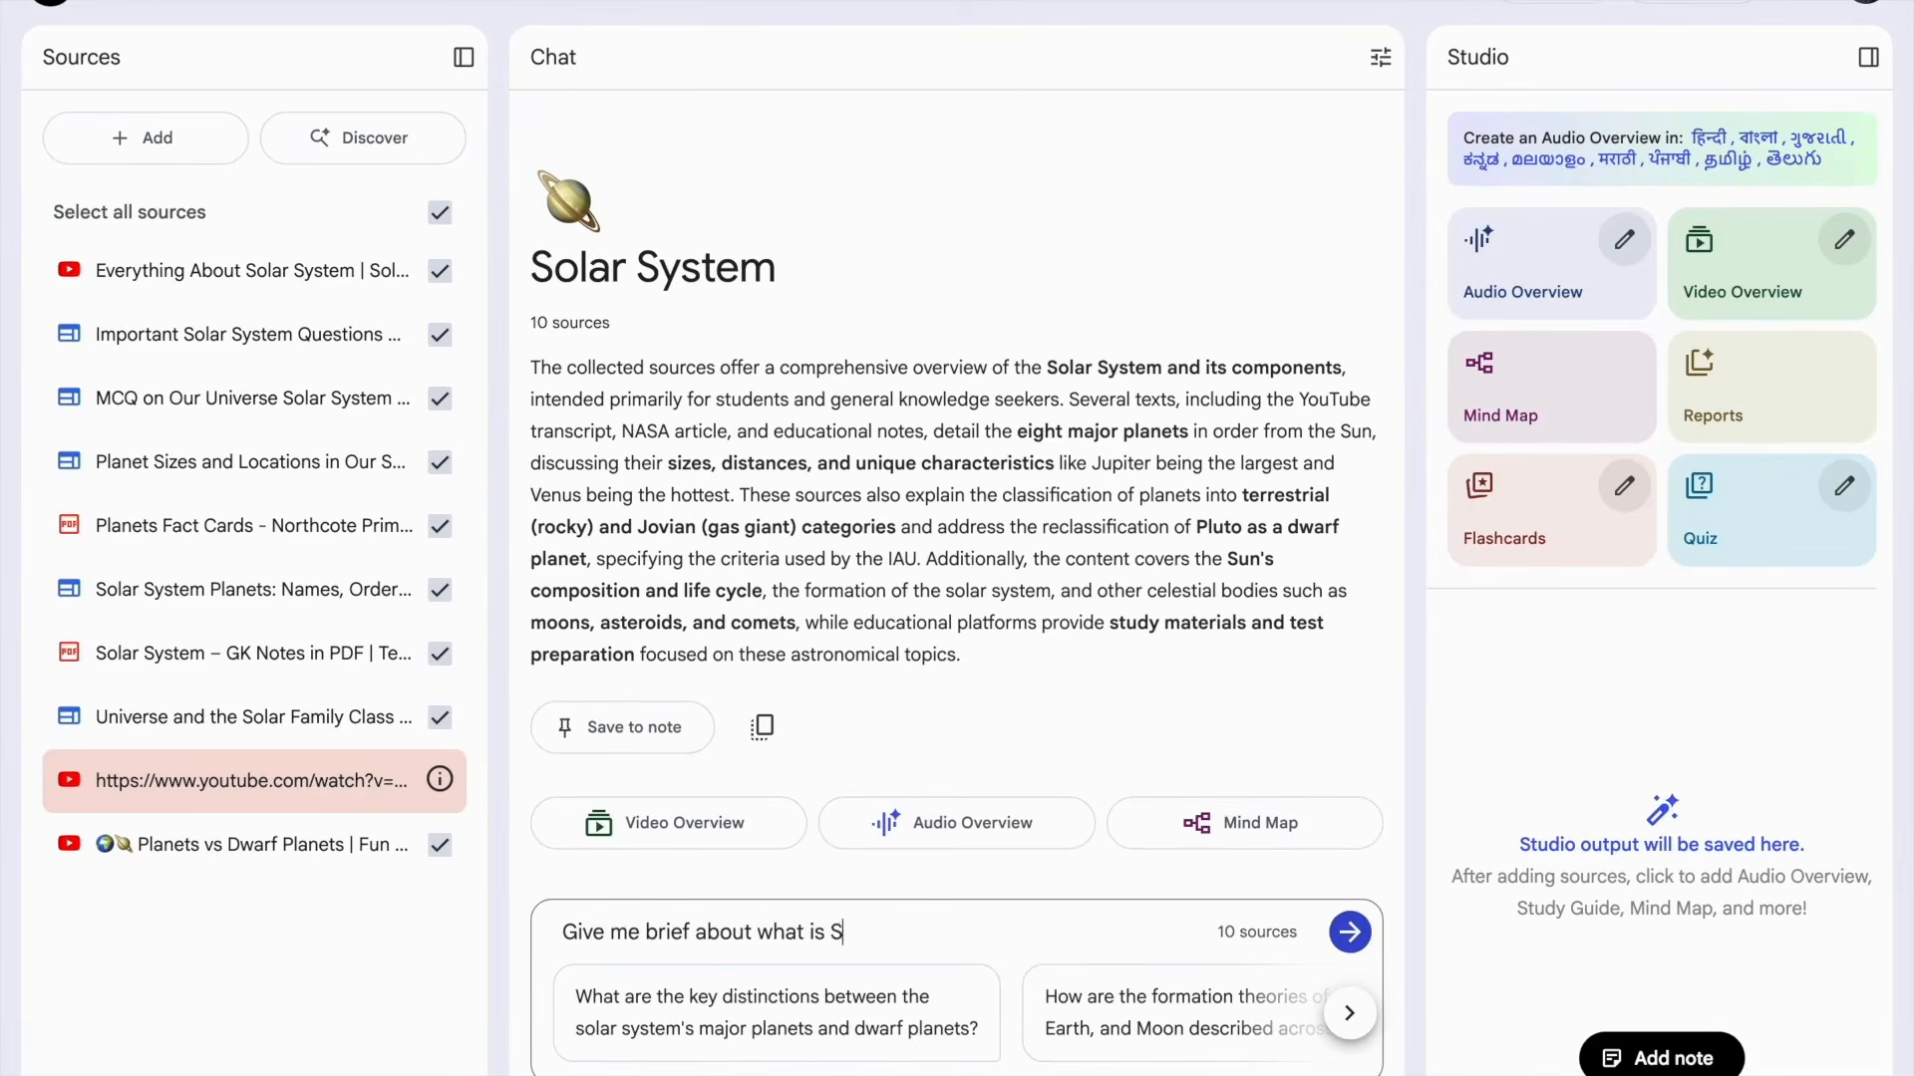
type("olar System")
key("Return")
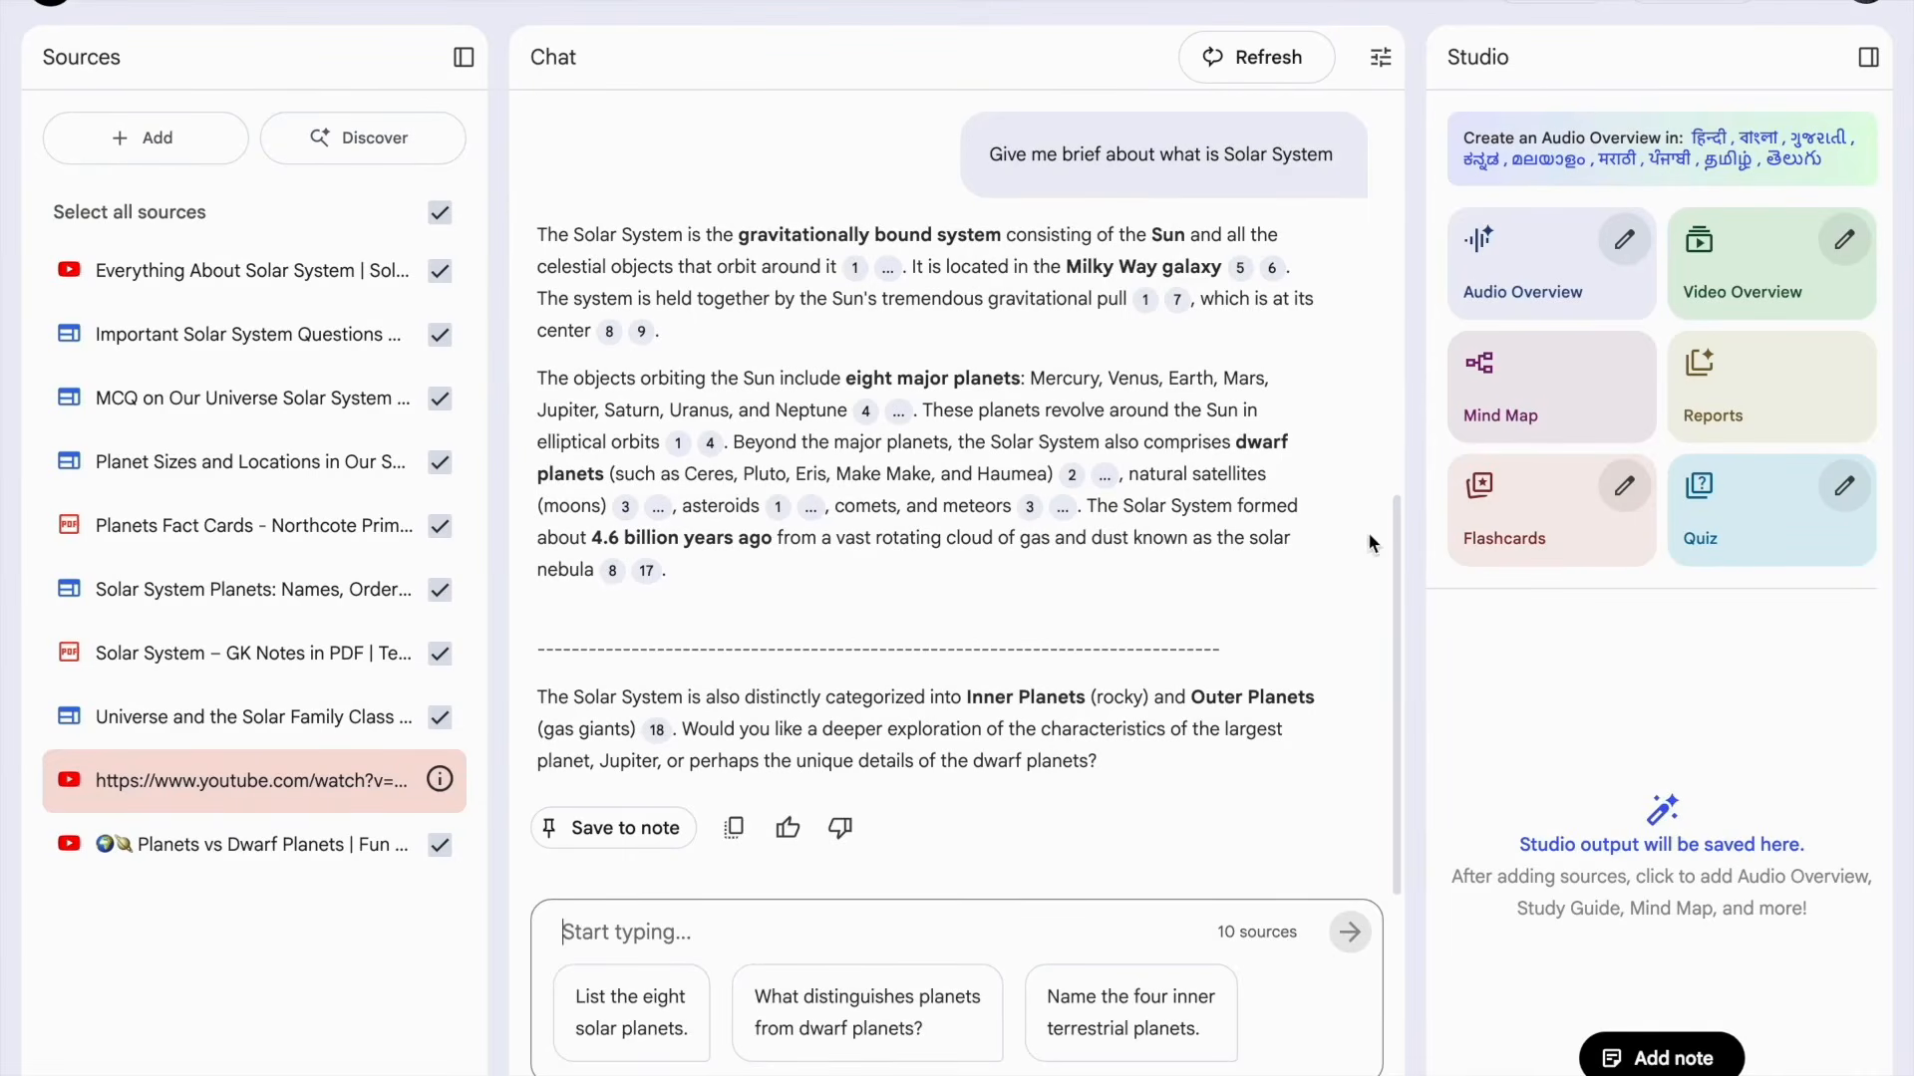
Customize the Audio Overview with Hindi (हिन्दी) as its language and Deep Dive as its format.
left_click(1626, 239)
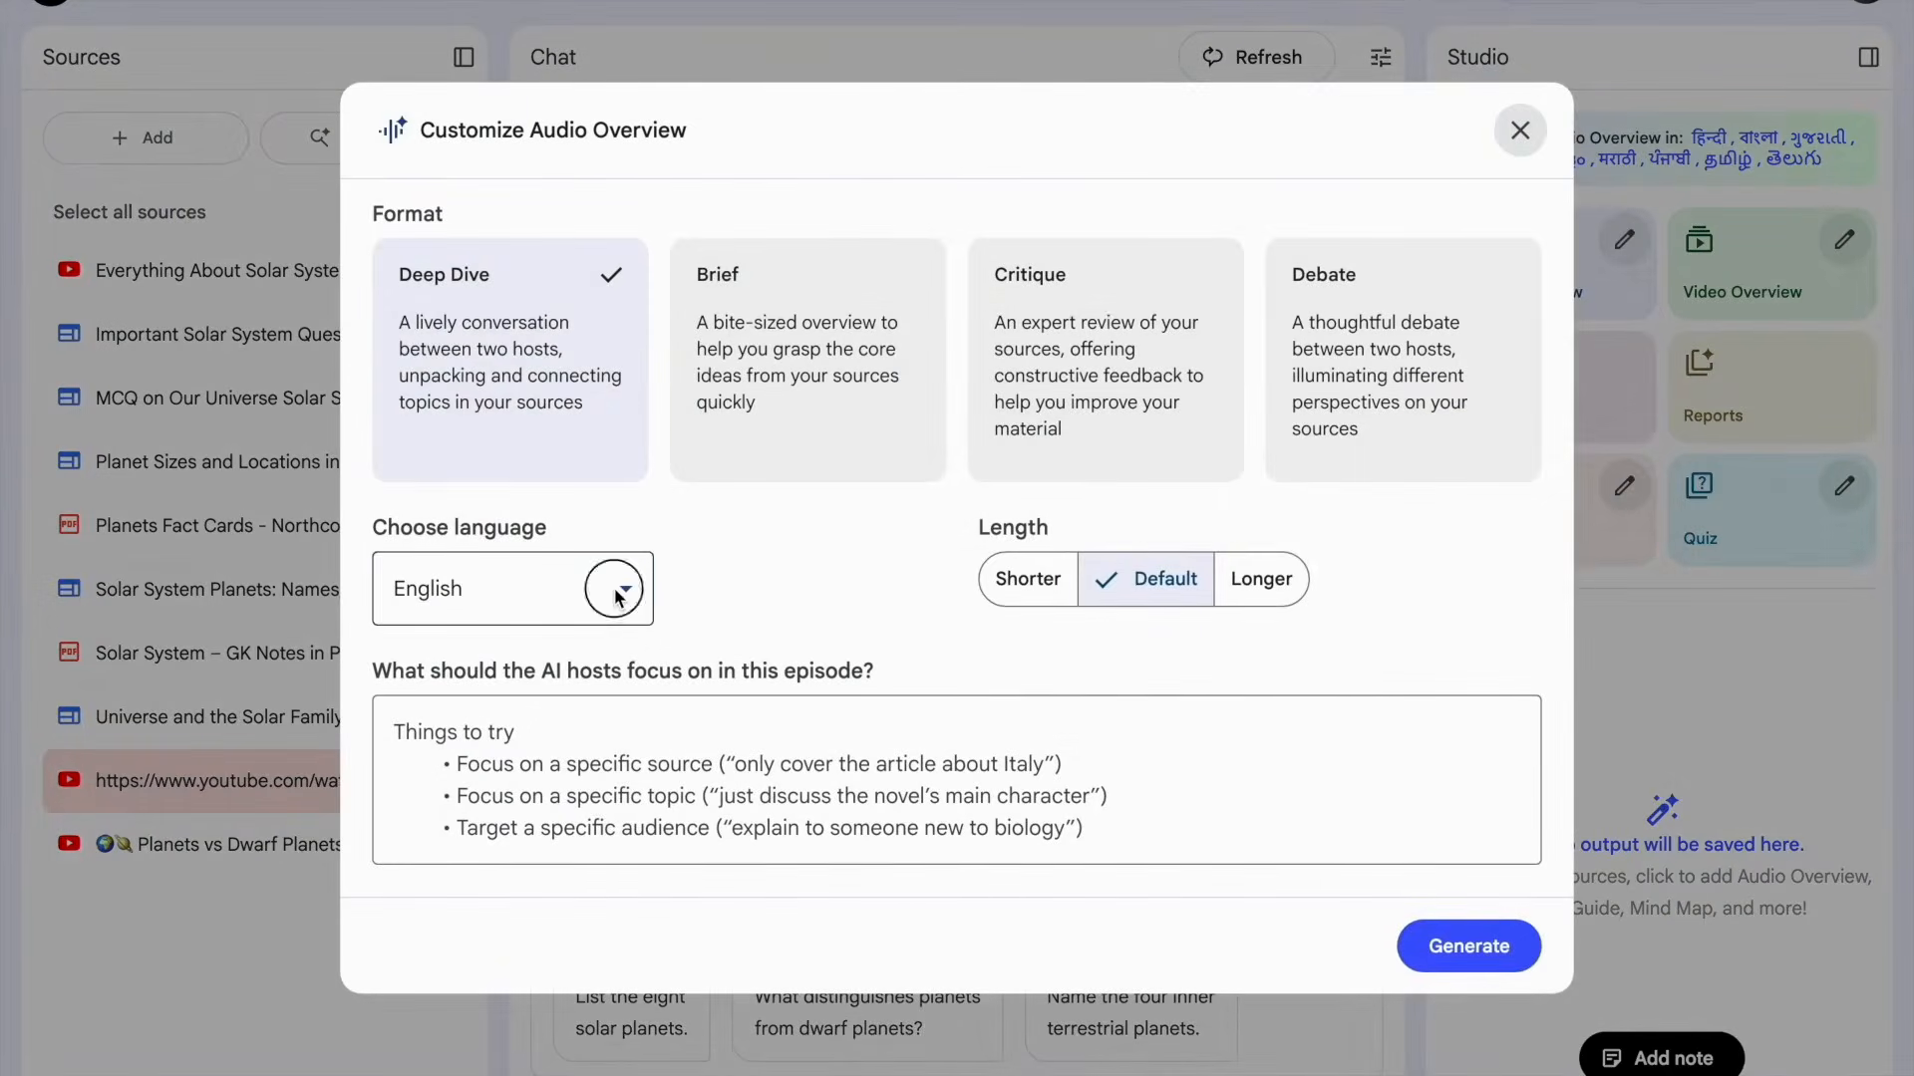
left_click(618, 594)
scroll(557, 713, "down", 5)
scroll(579, 760, "down", 10)
scroll(578, 767, "down", 10)
scroll(584, 768, "down", 10)
scroll(581, 768, "down", 10)
scroll(578, 756, "down", 2)
left_click(507, 877)
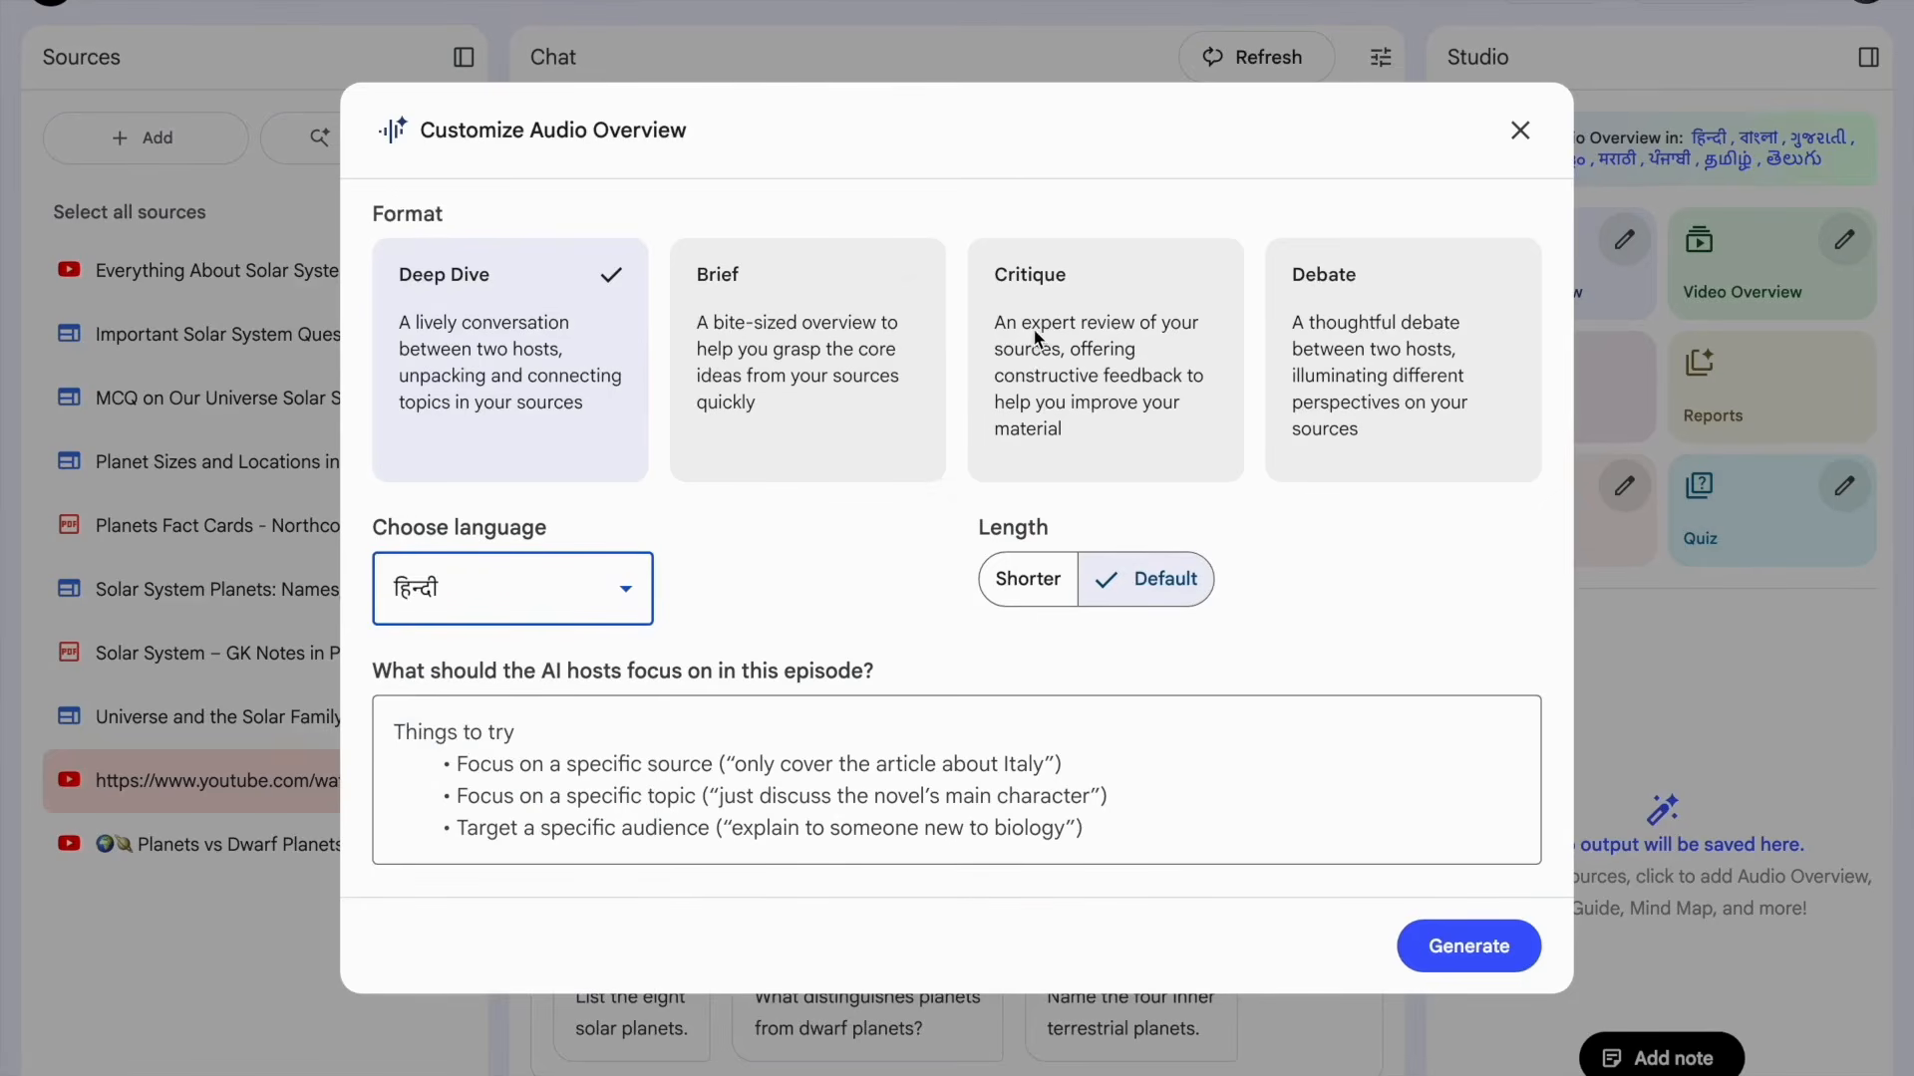
left_click(556, 341)
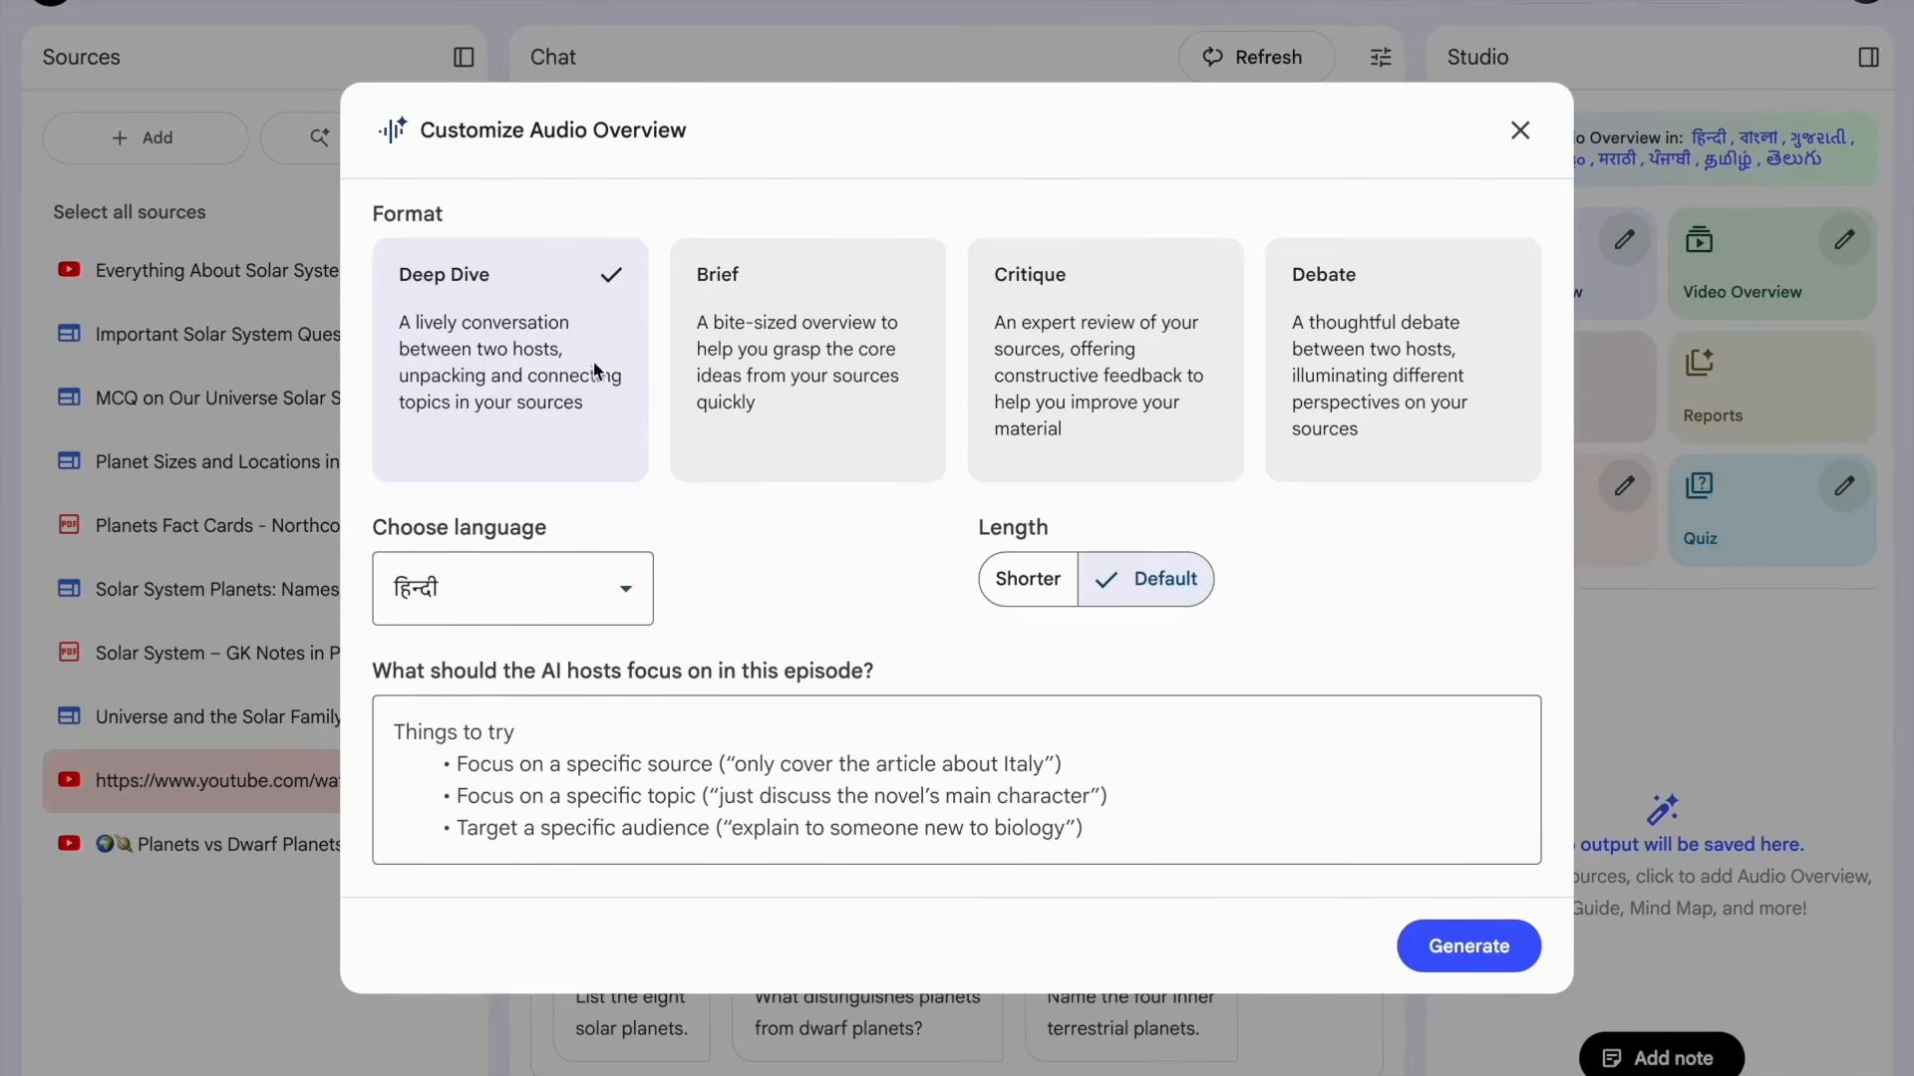
Set the Audio Overview focus to "Details about Solar System, Planets and its attributes, Exam perspective waht is important," and generate it.
left_click(767, 754)
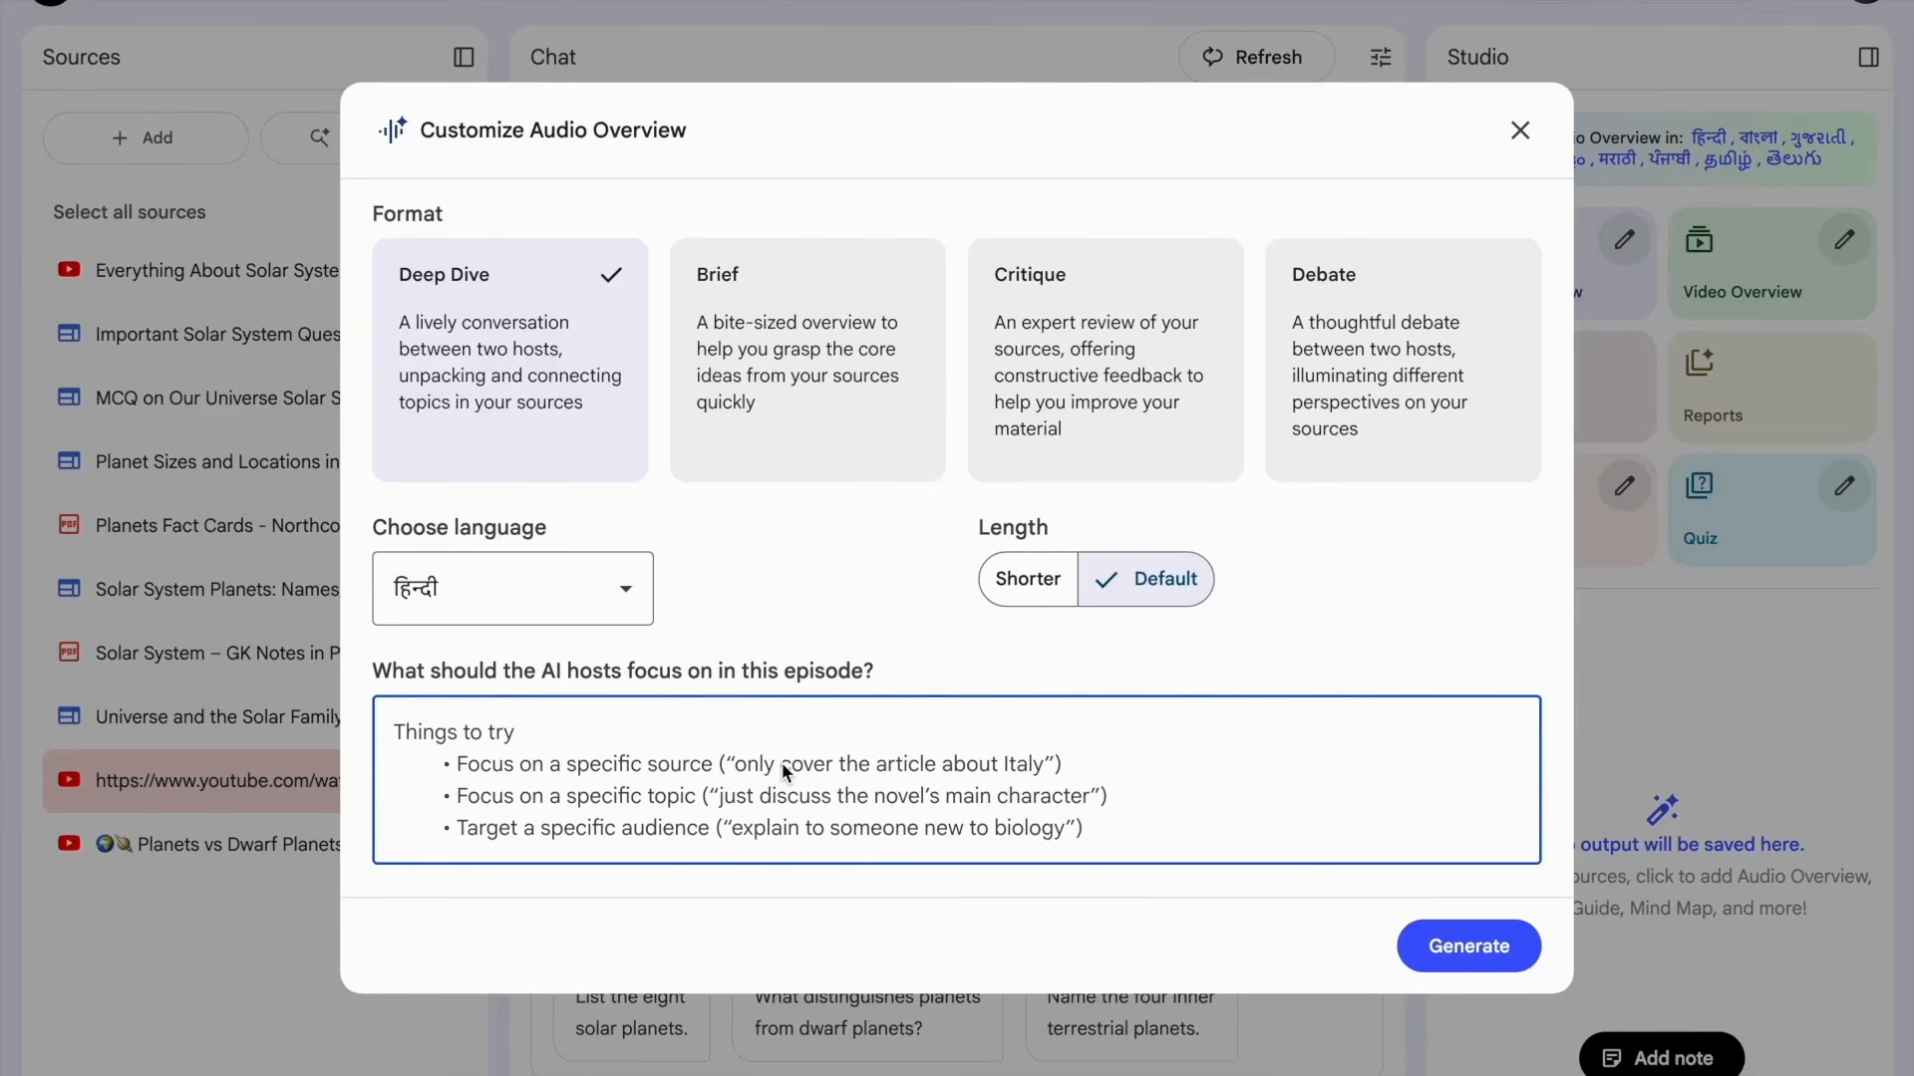
type("De")
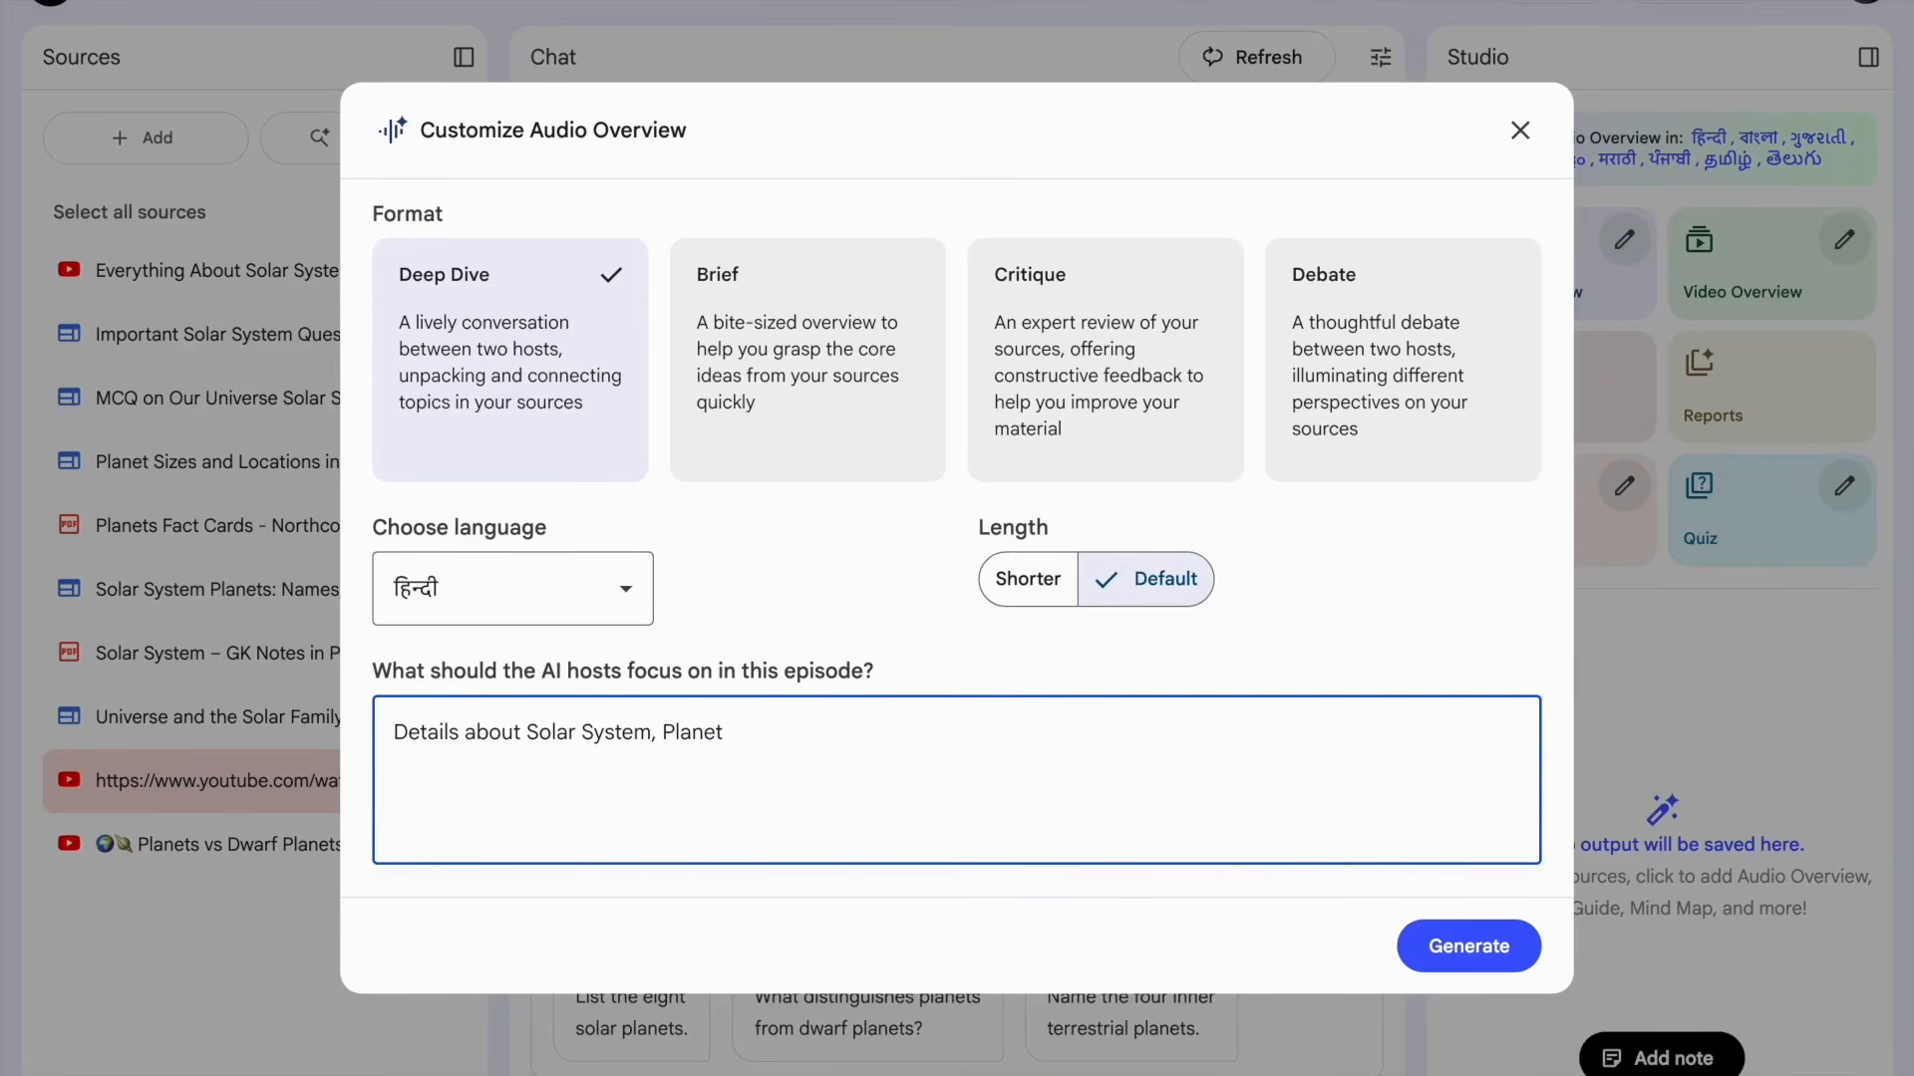
type("and its attributes, Exam")
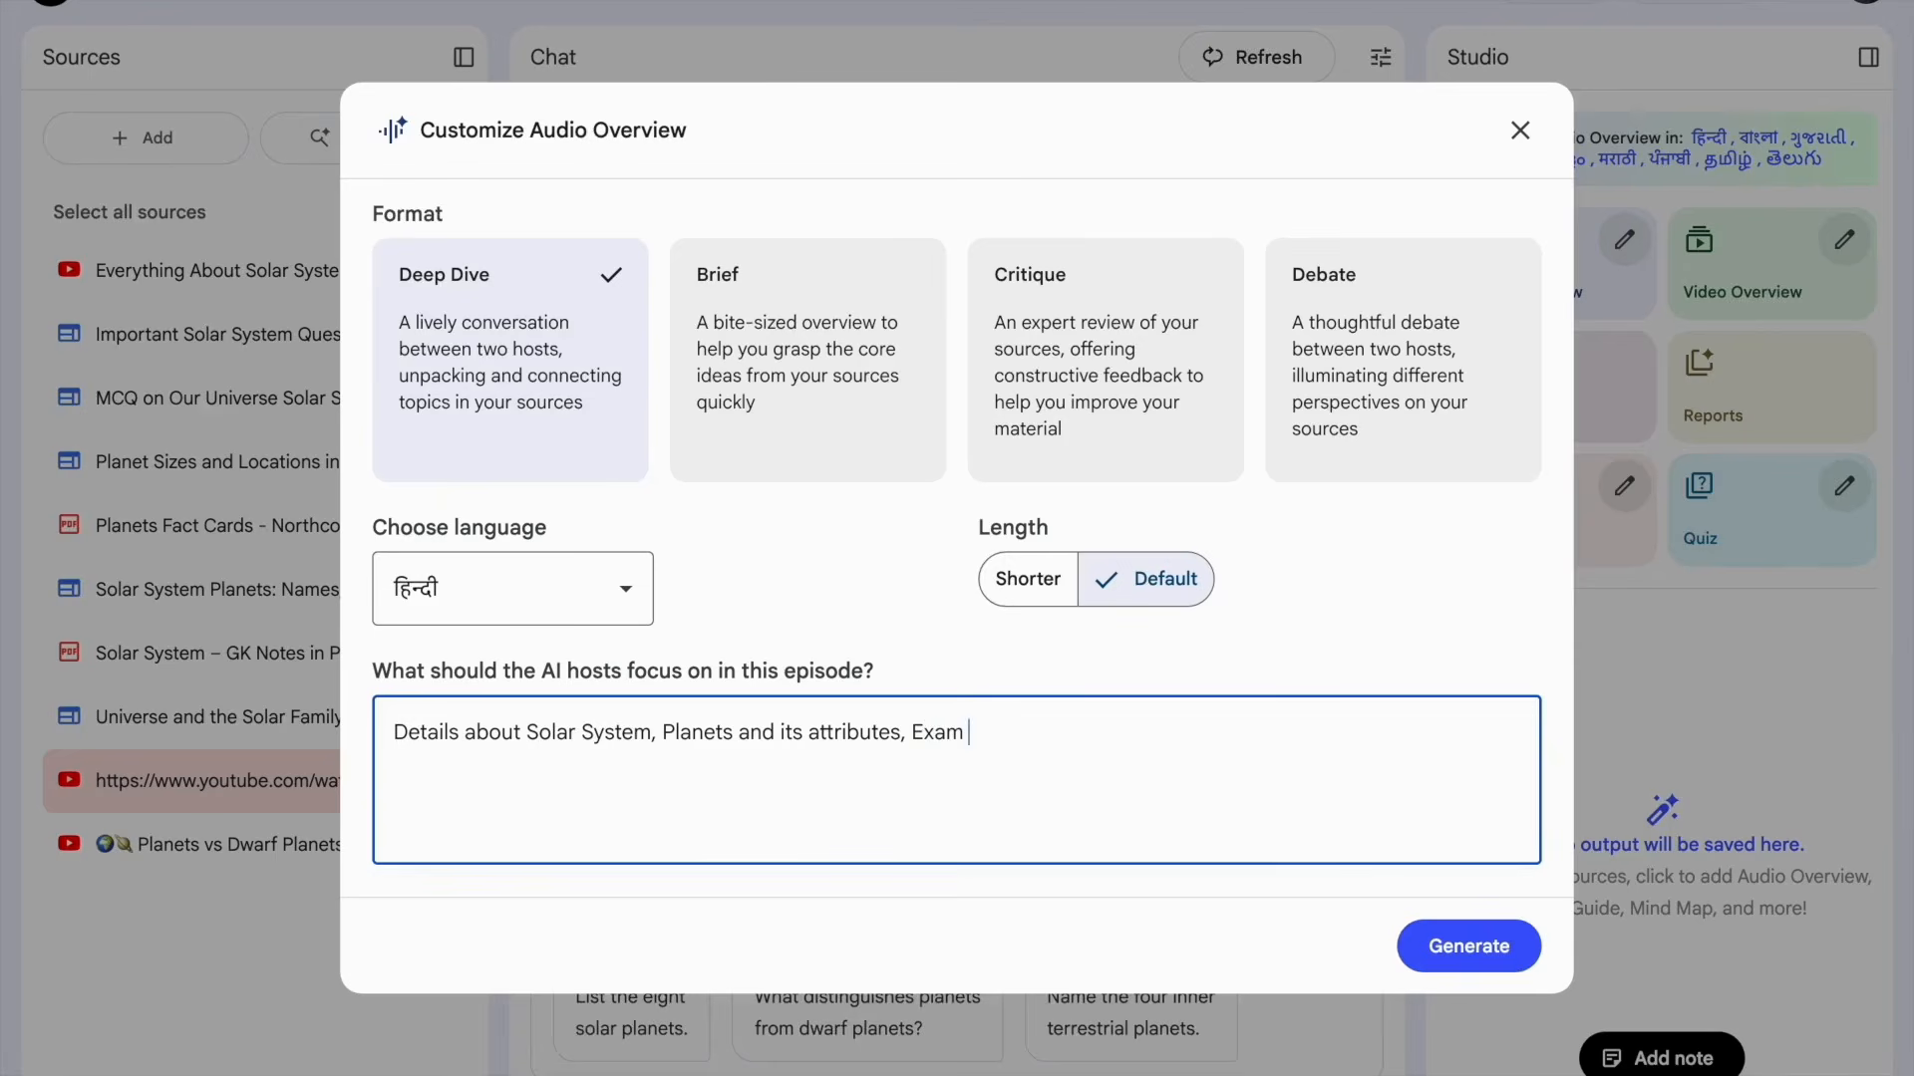
type("perspective wah")
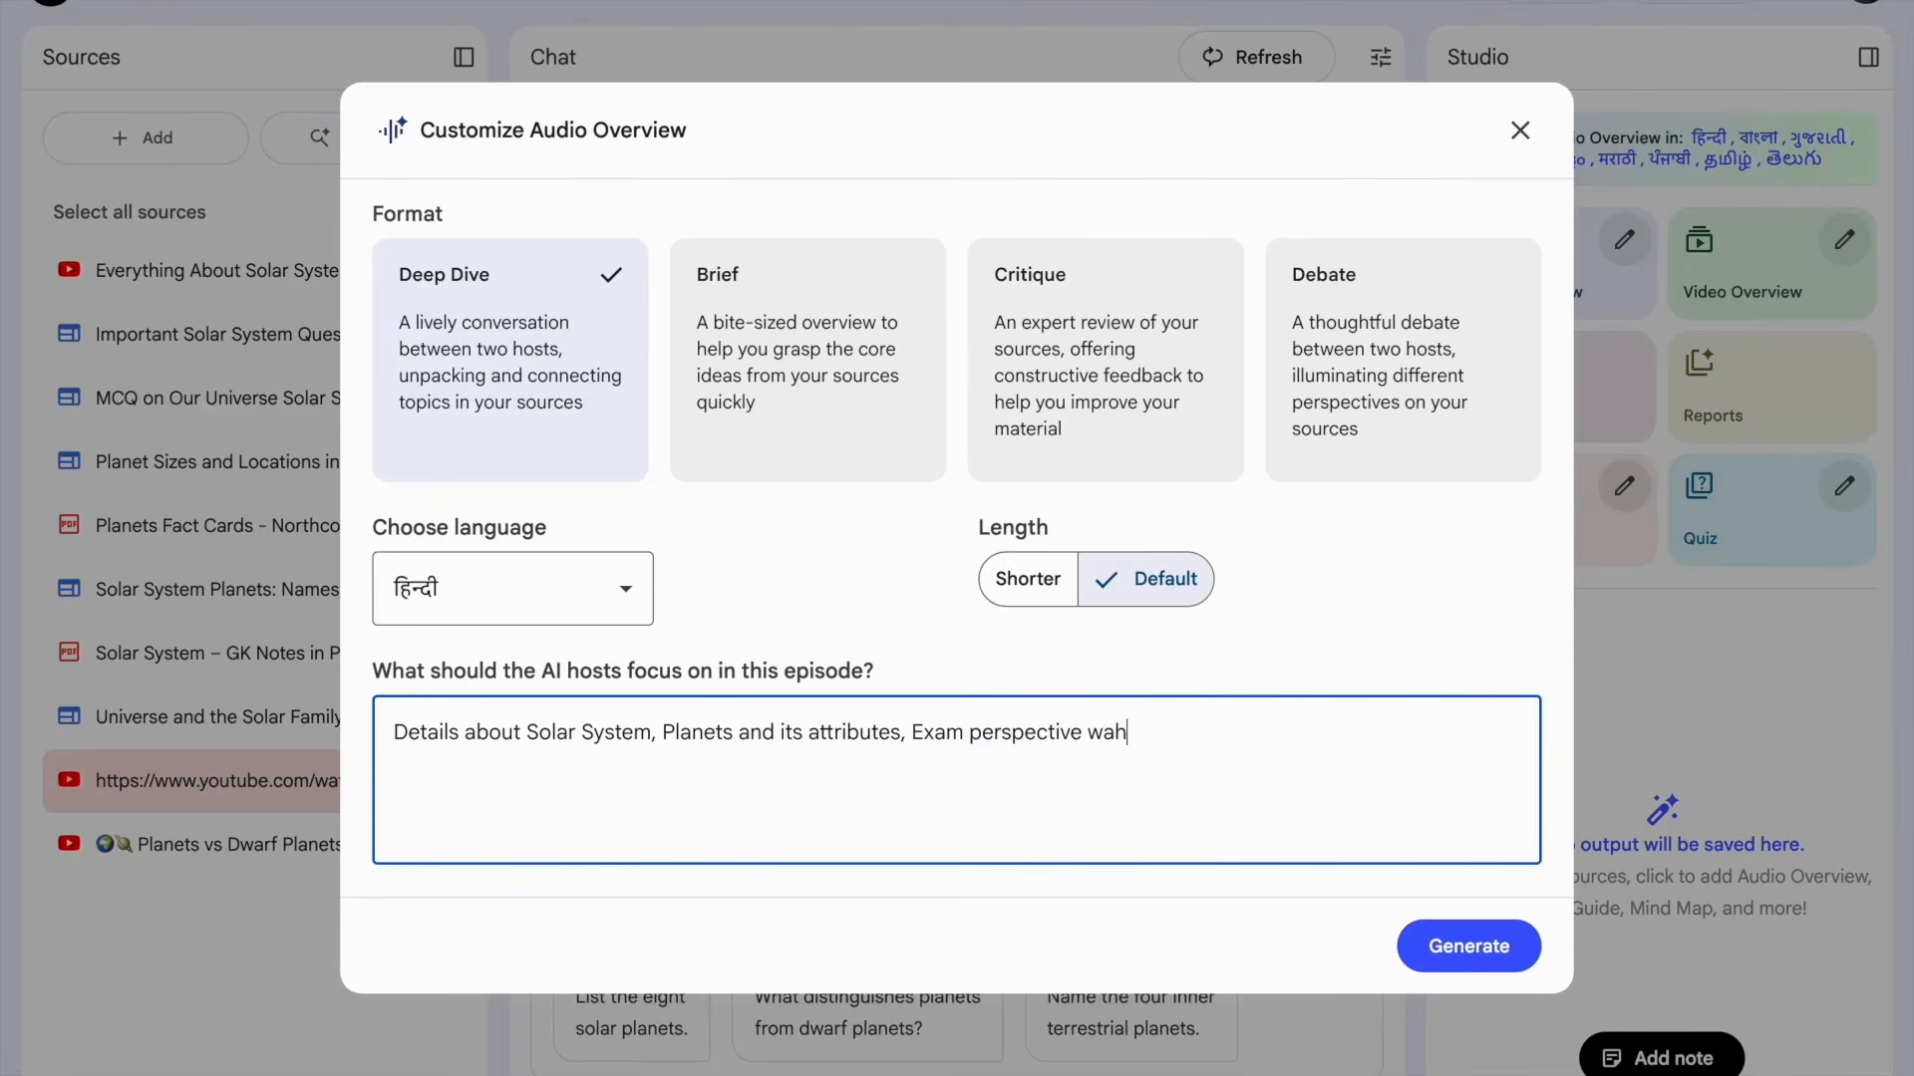
type("t is important,")
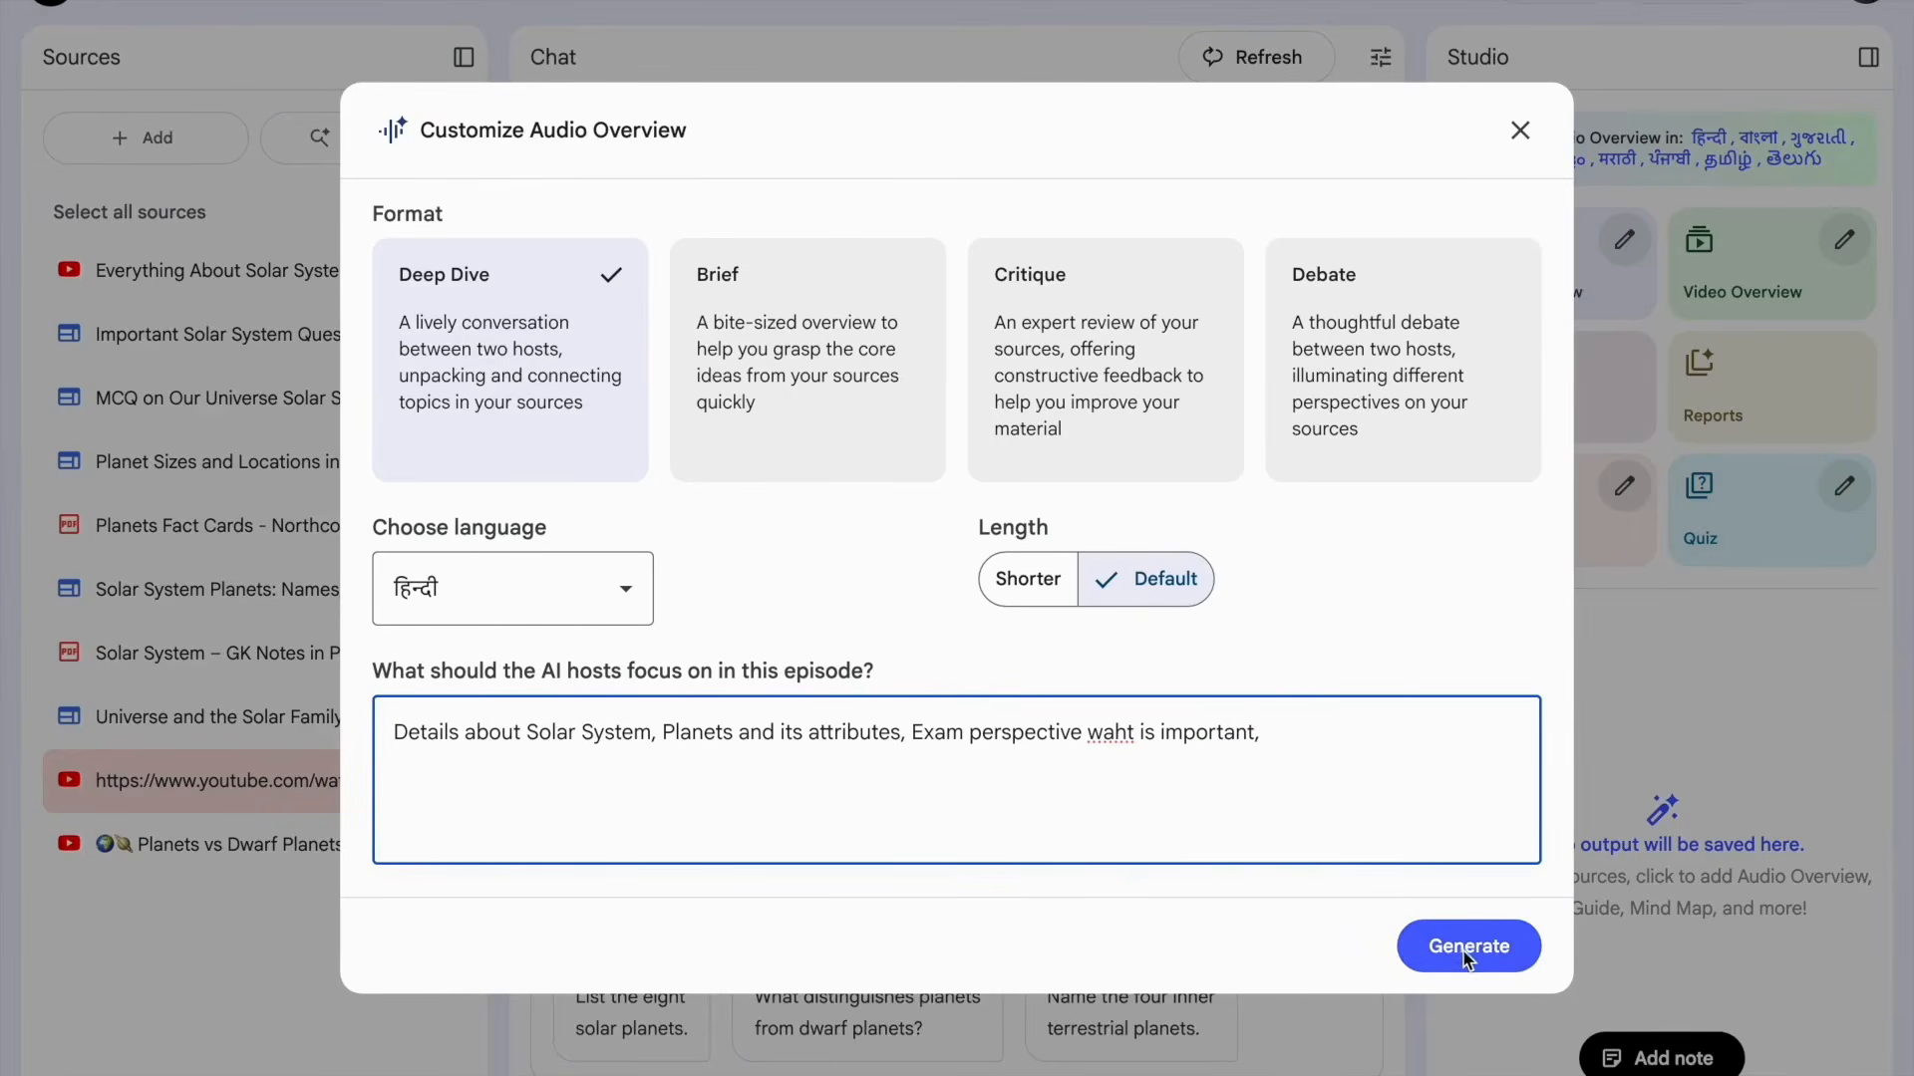
left_click(1493, 948)
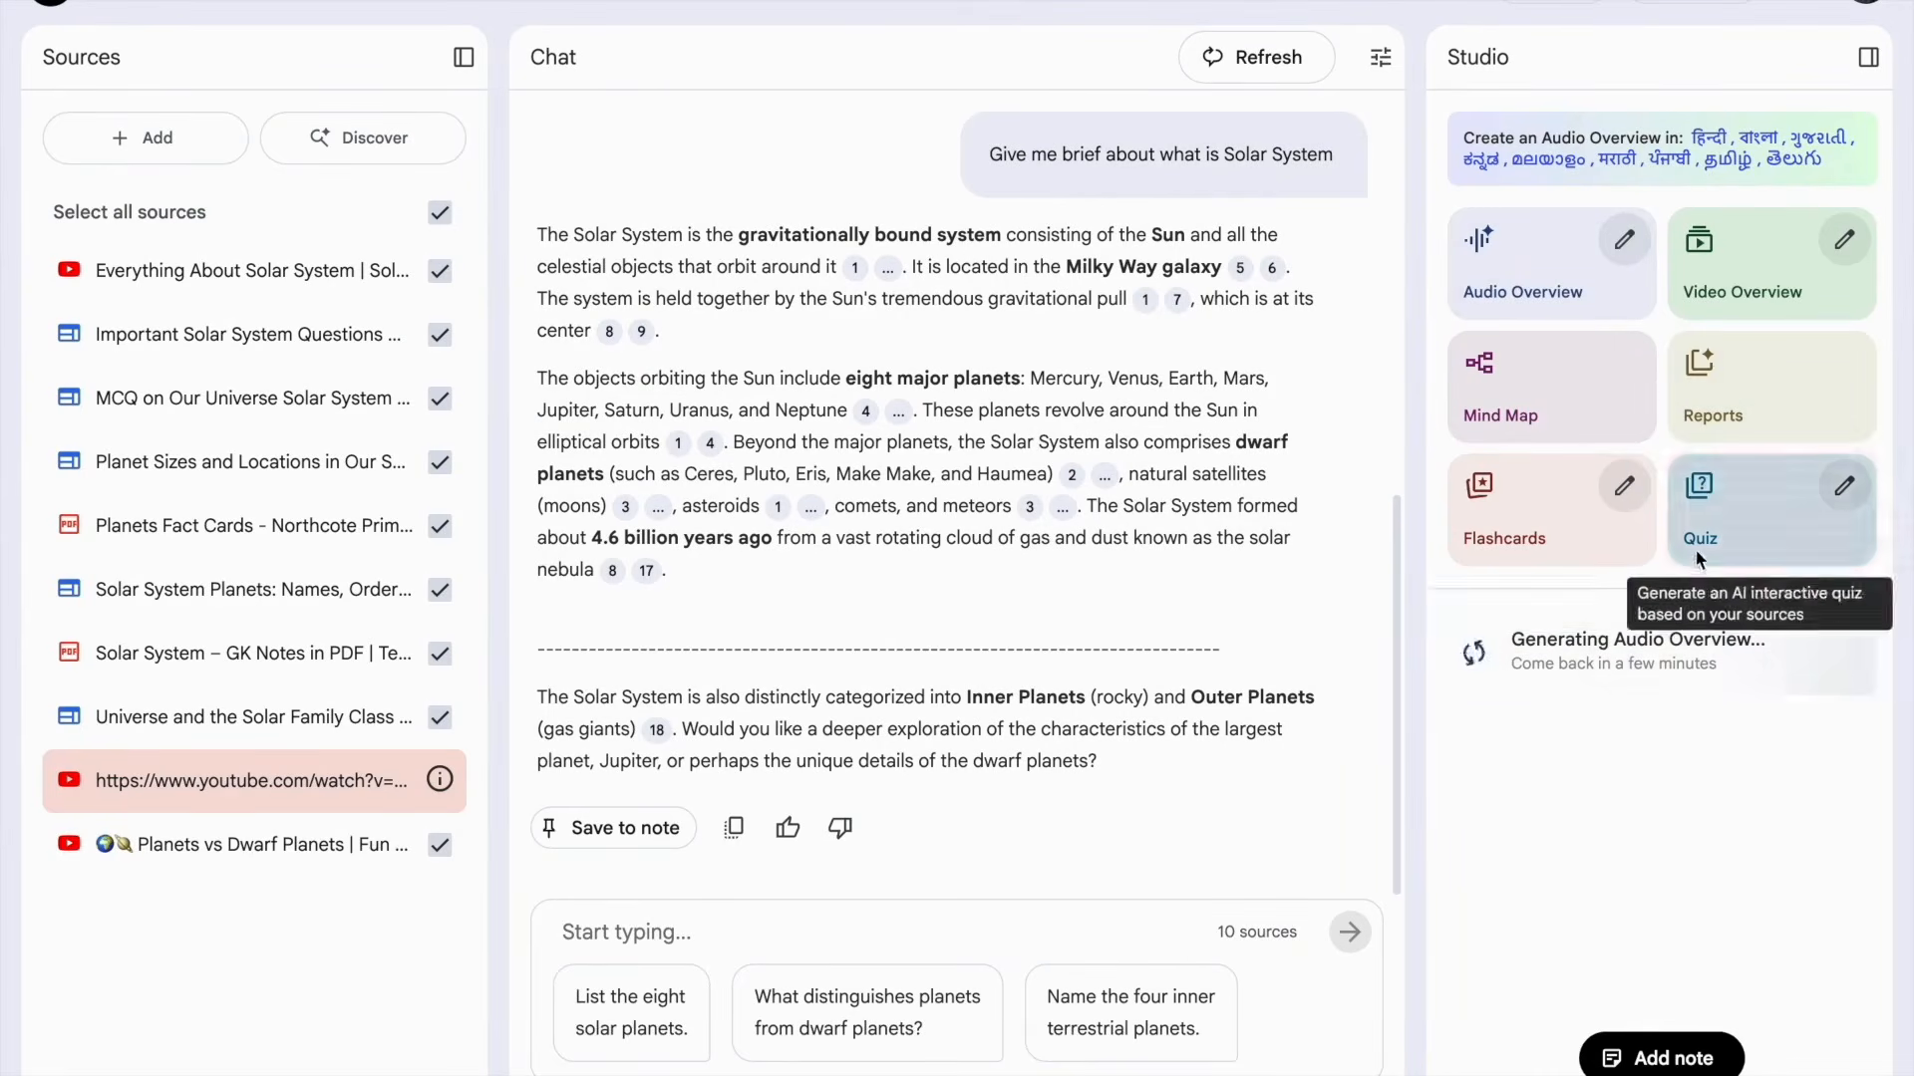
Generate flashcards from the sources with the number of cards set to More.
left_click(1625, 489)
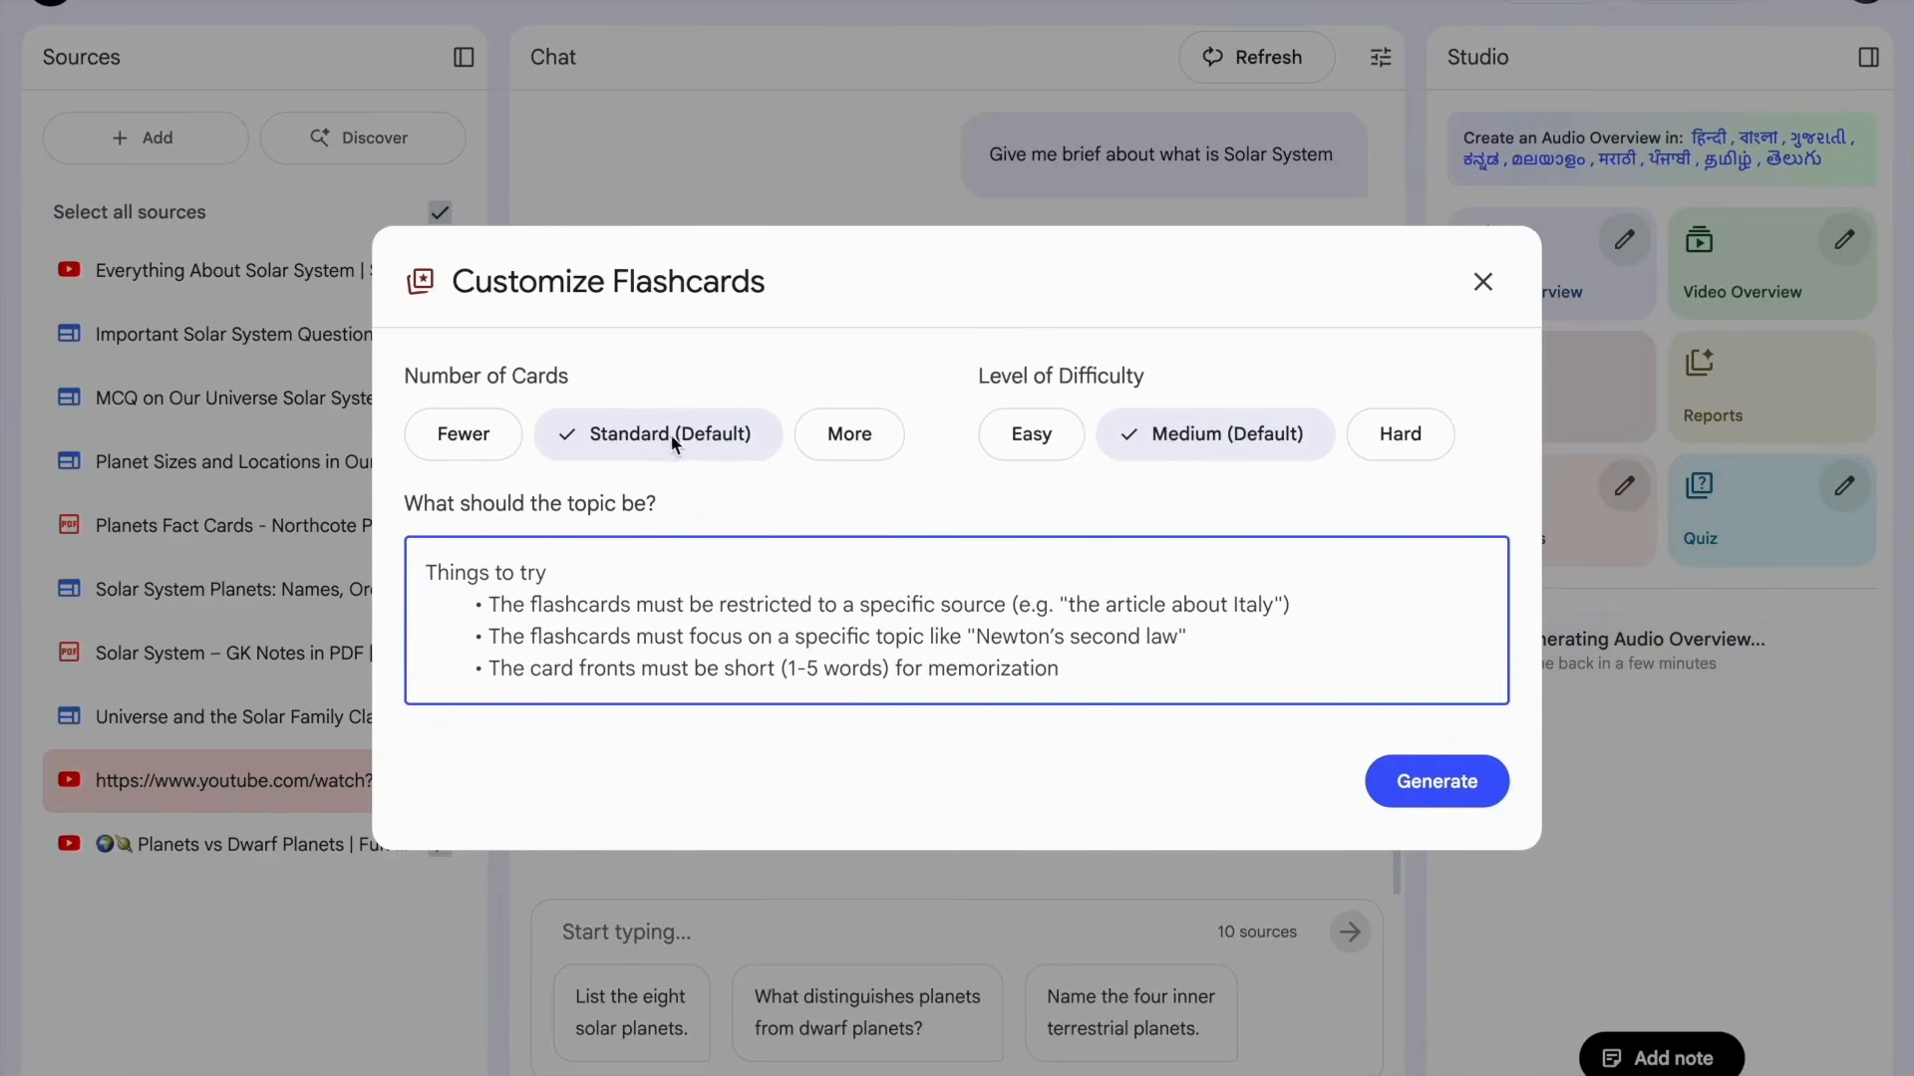
left_click(837, 437)
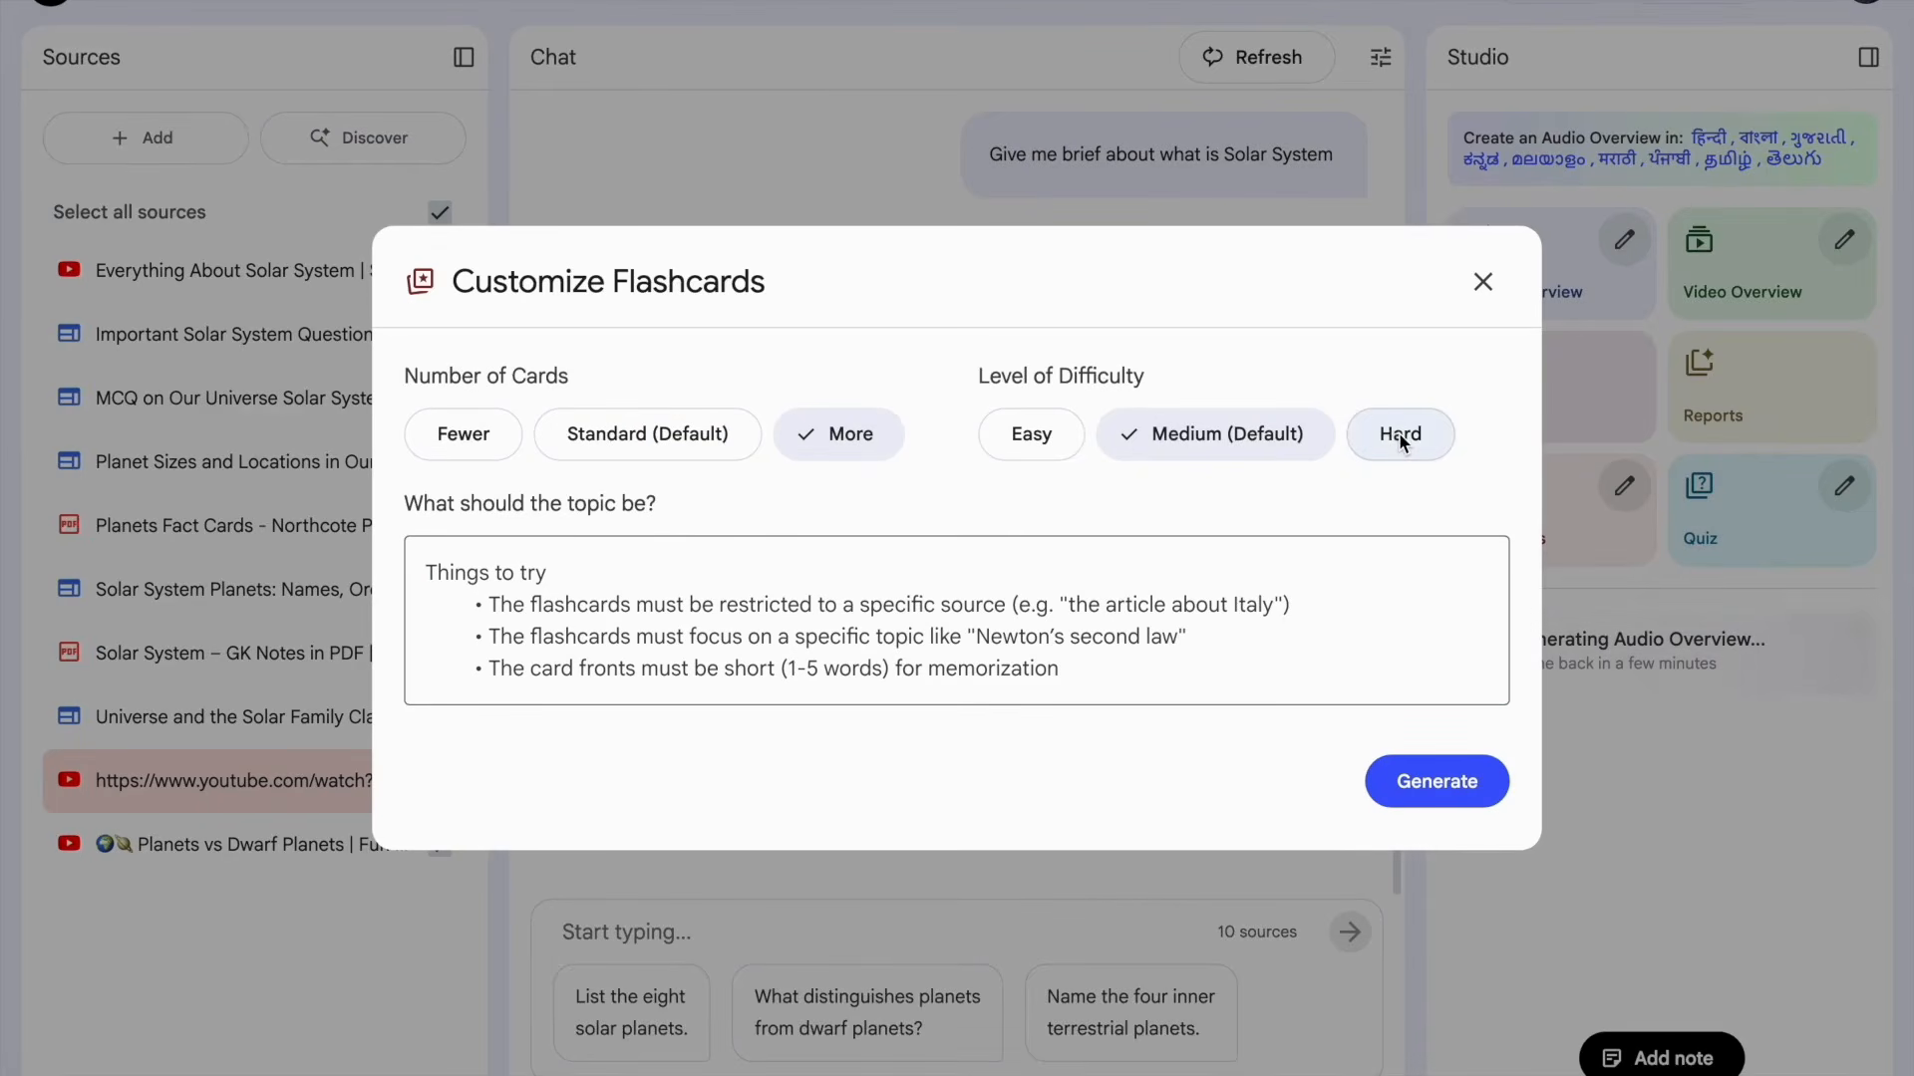
left_click(1425, 783)
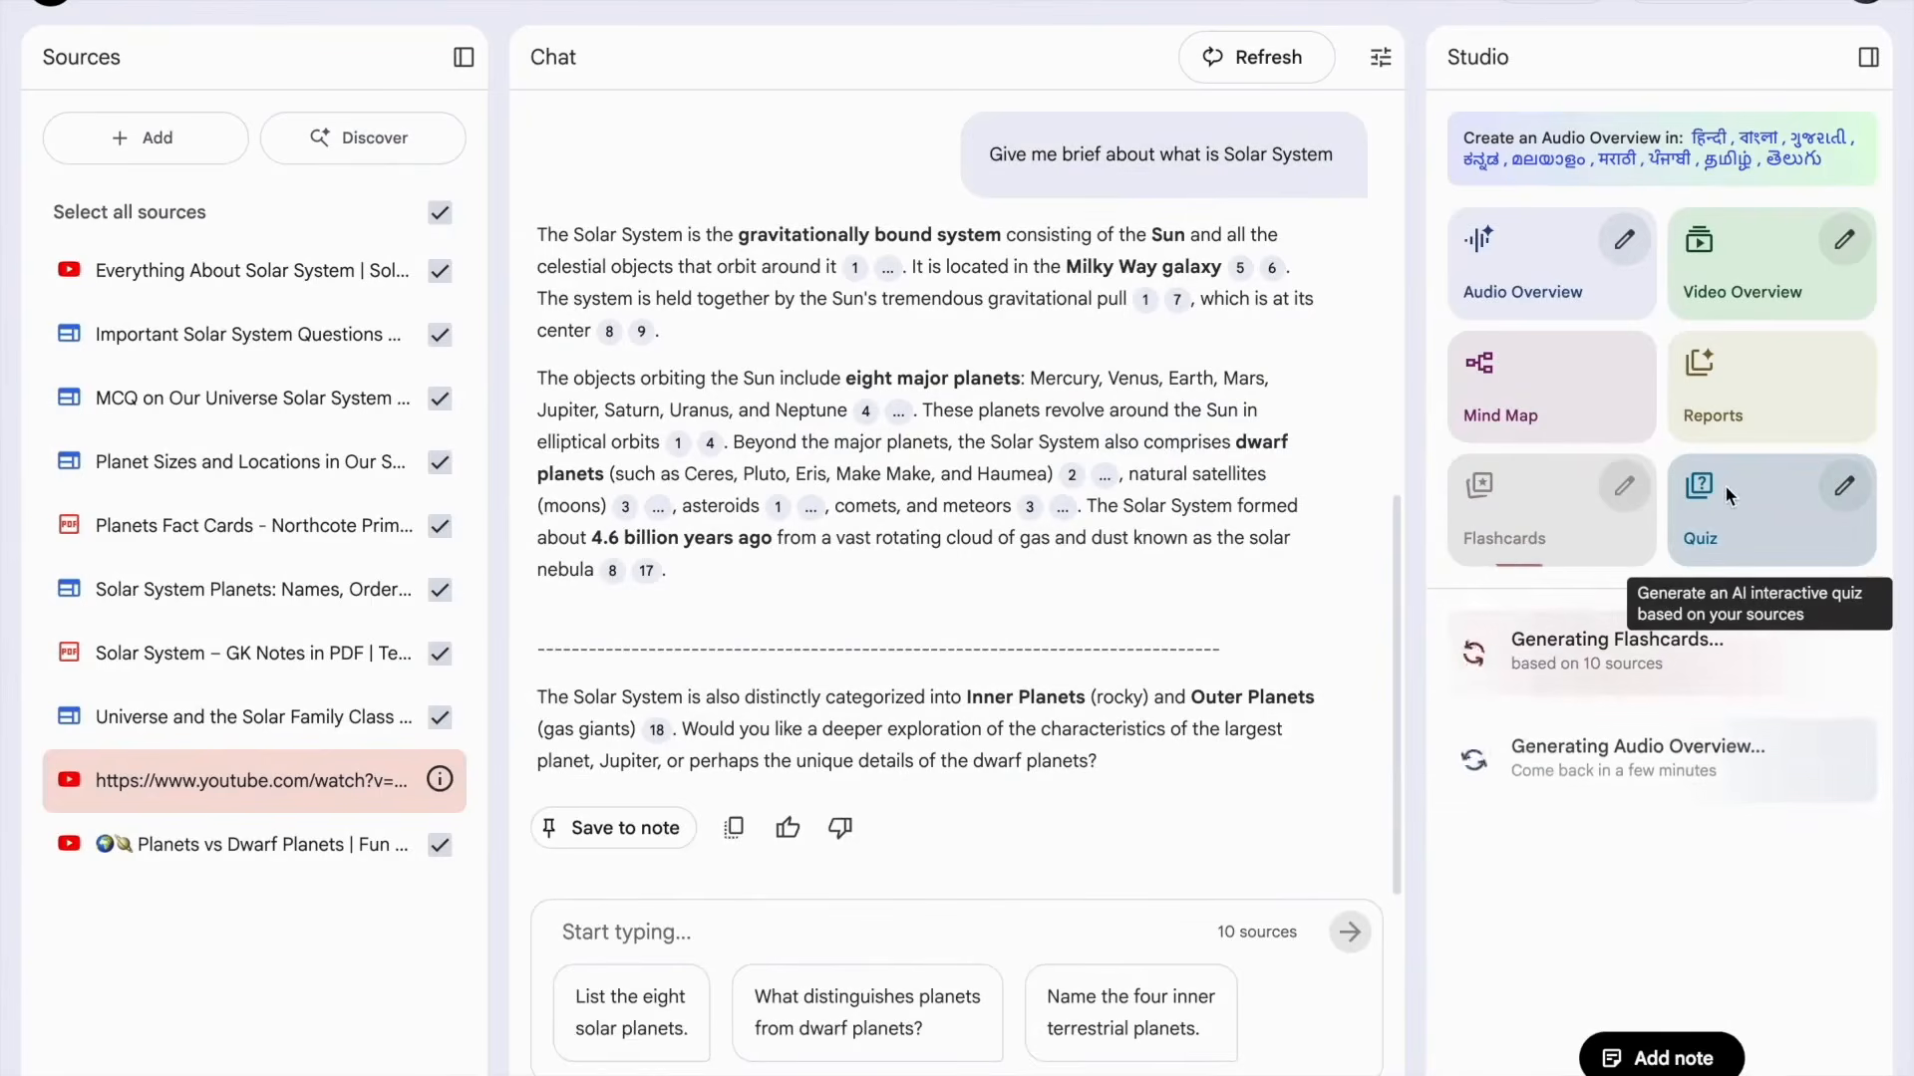
Generate a quiz from the sources with More questions and Hard difficulty.
left_click(1834, 499)
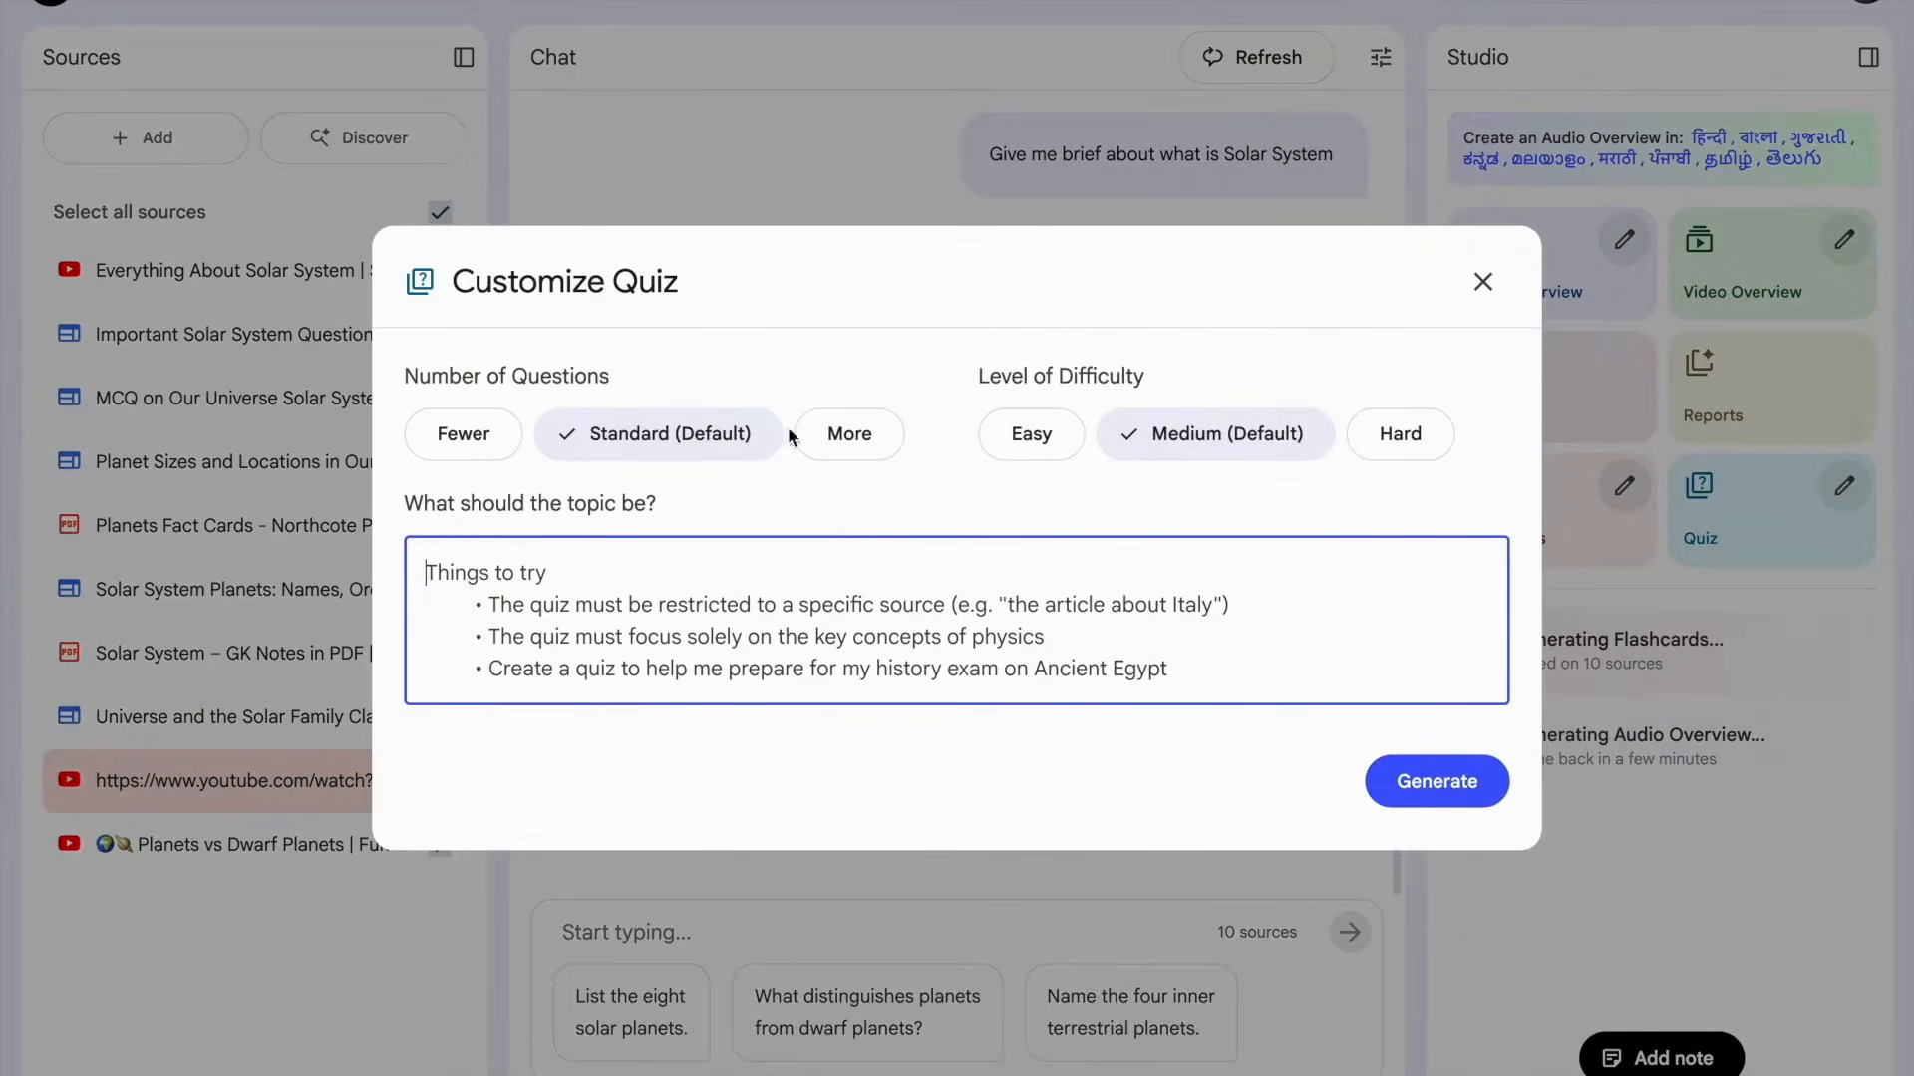
left_click(860, 434)
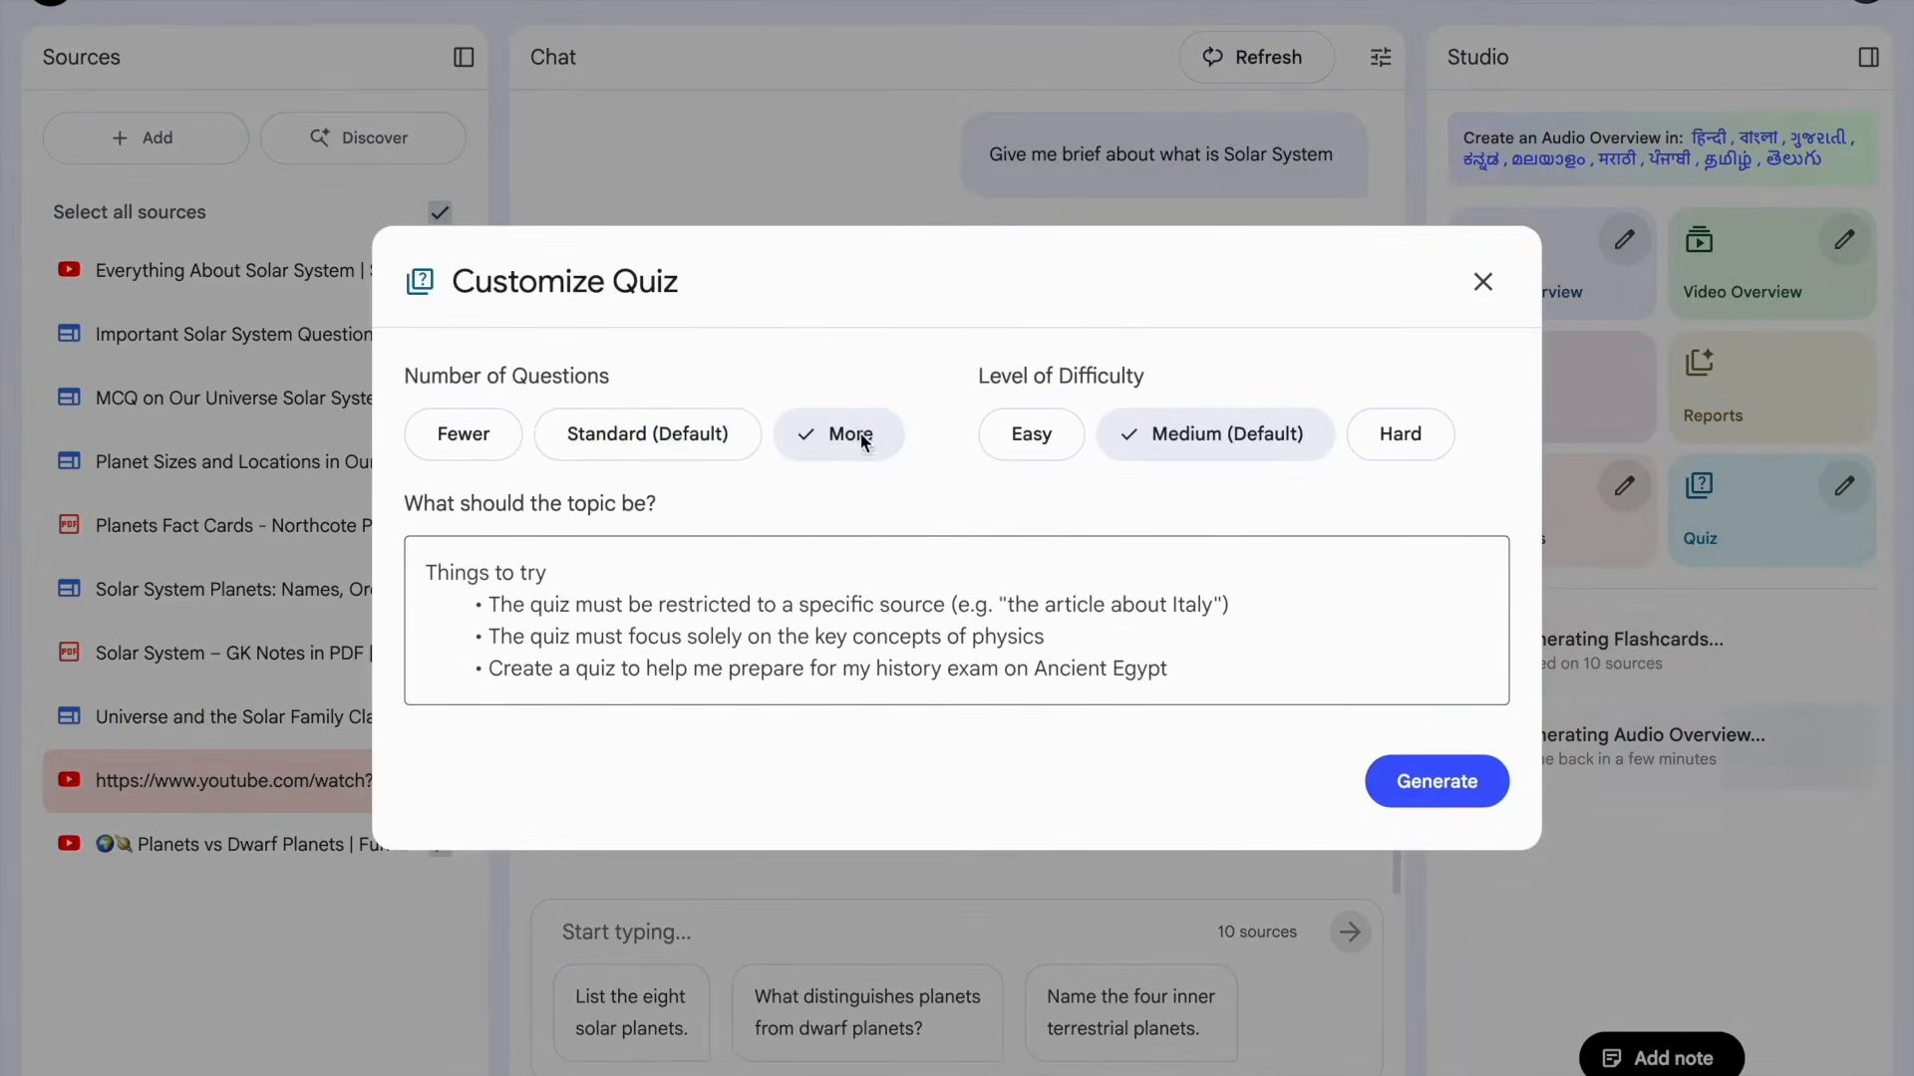
left_click(1399, 440)
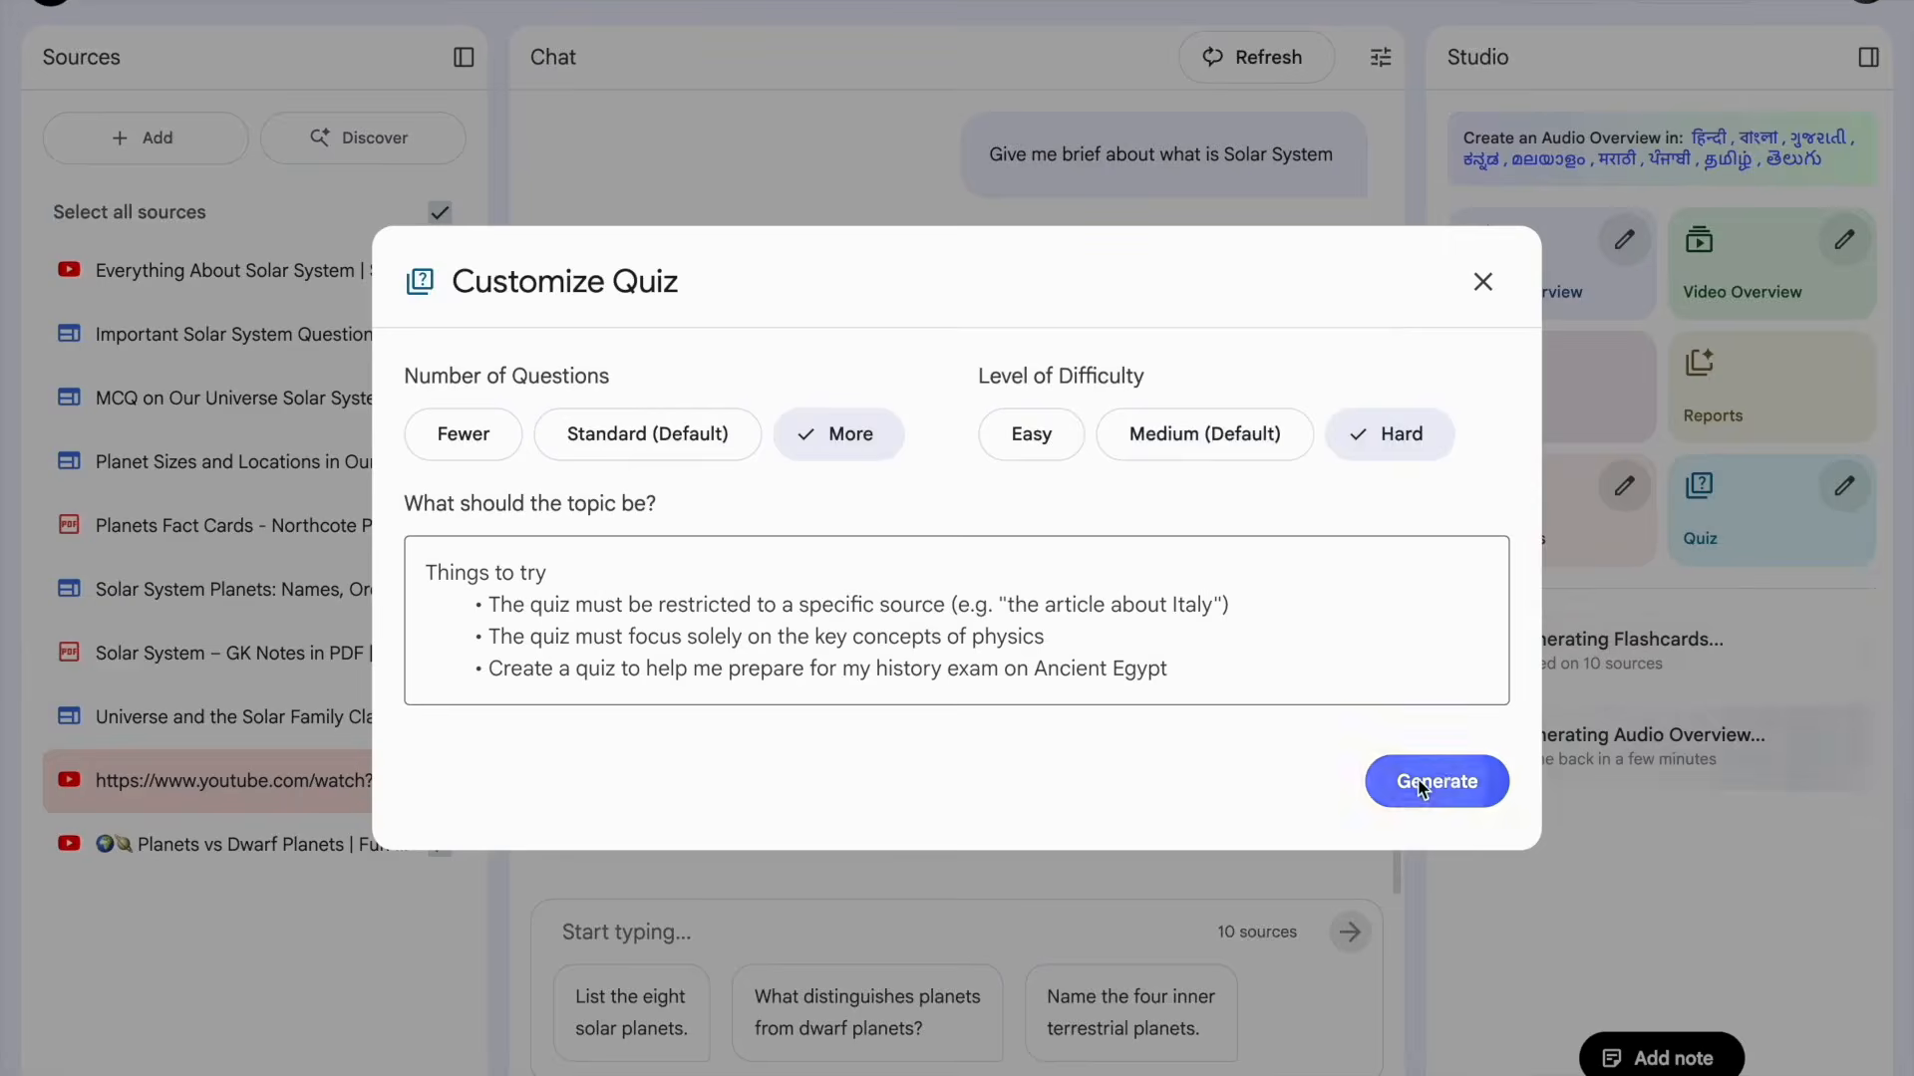
left_click(1396, 782)
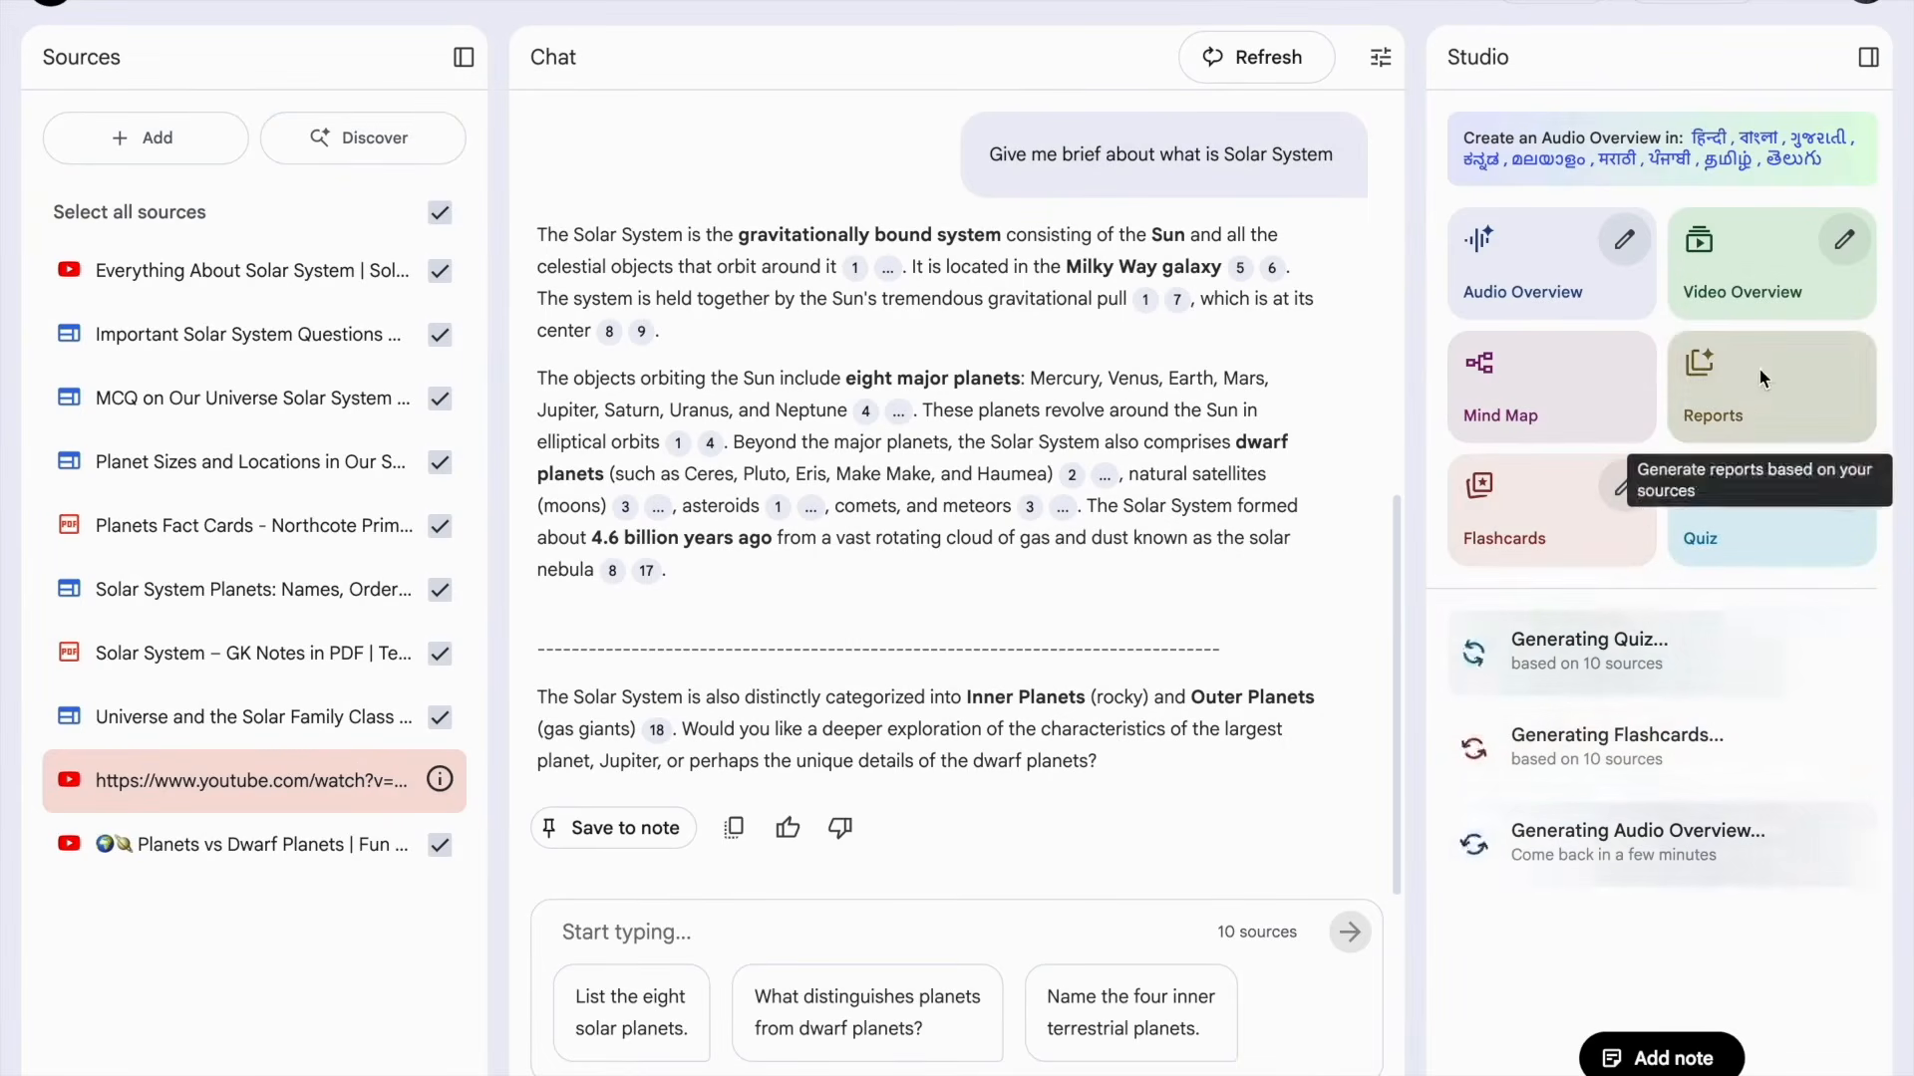
Customize the Video Overview with Hindi (हिन्दी) as its language.
left_click(1839, 244)
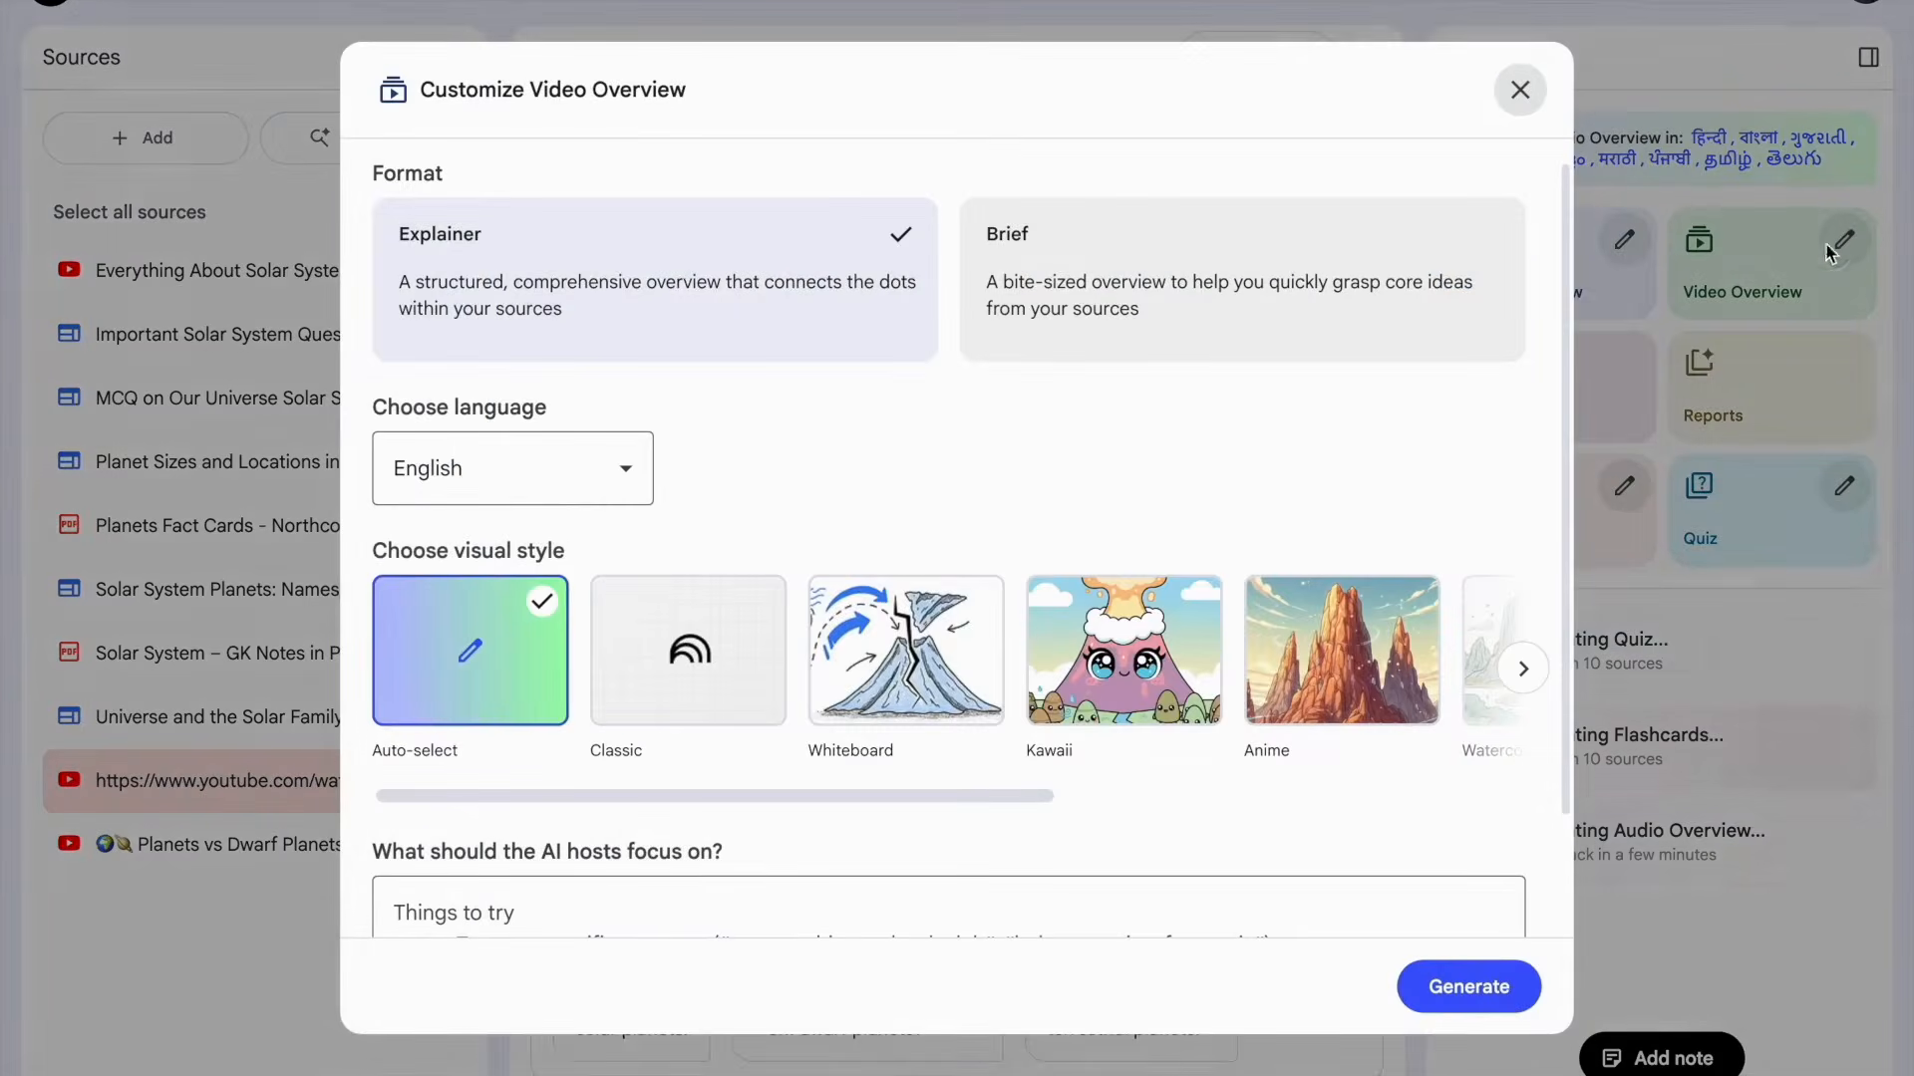
left_click(571, 475)
scroll(504, 700, "down", 8)
scroll(579, 742, "down", 9)
scroll(579, 740, "down", 9)
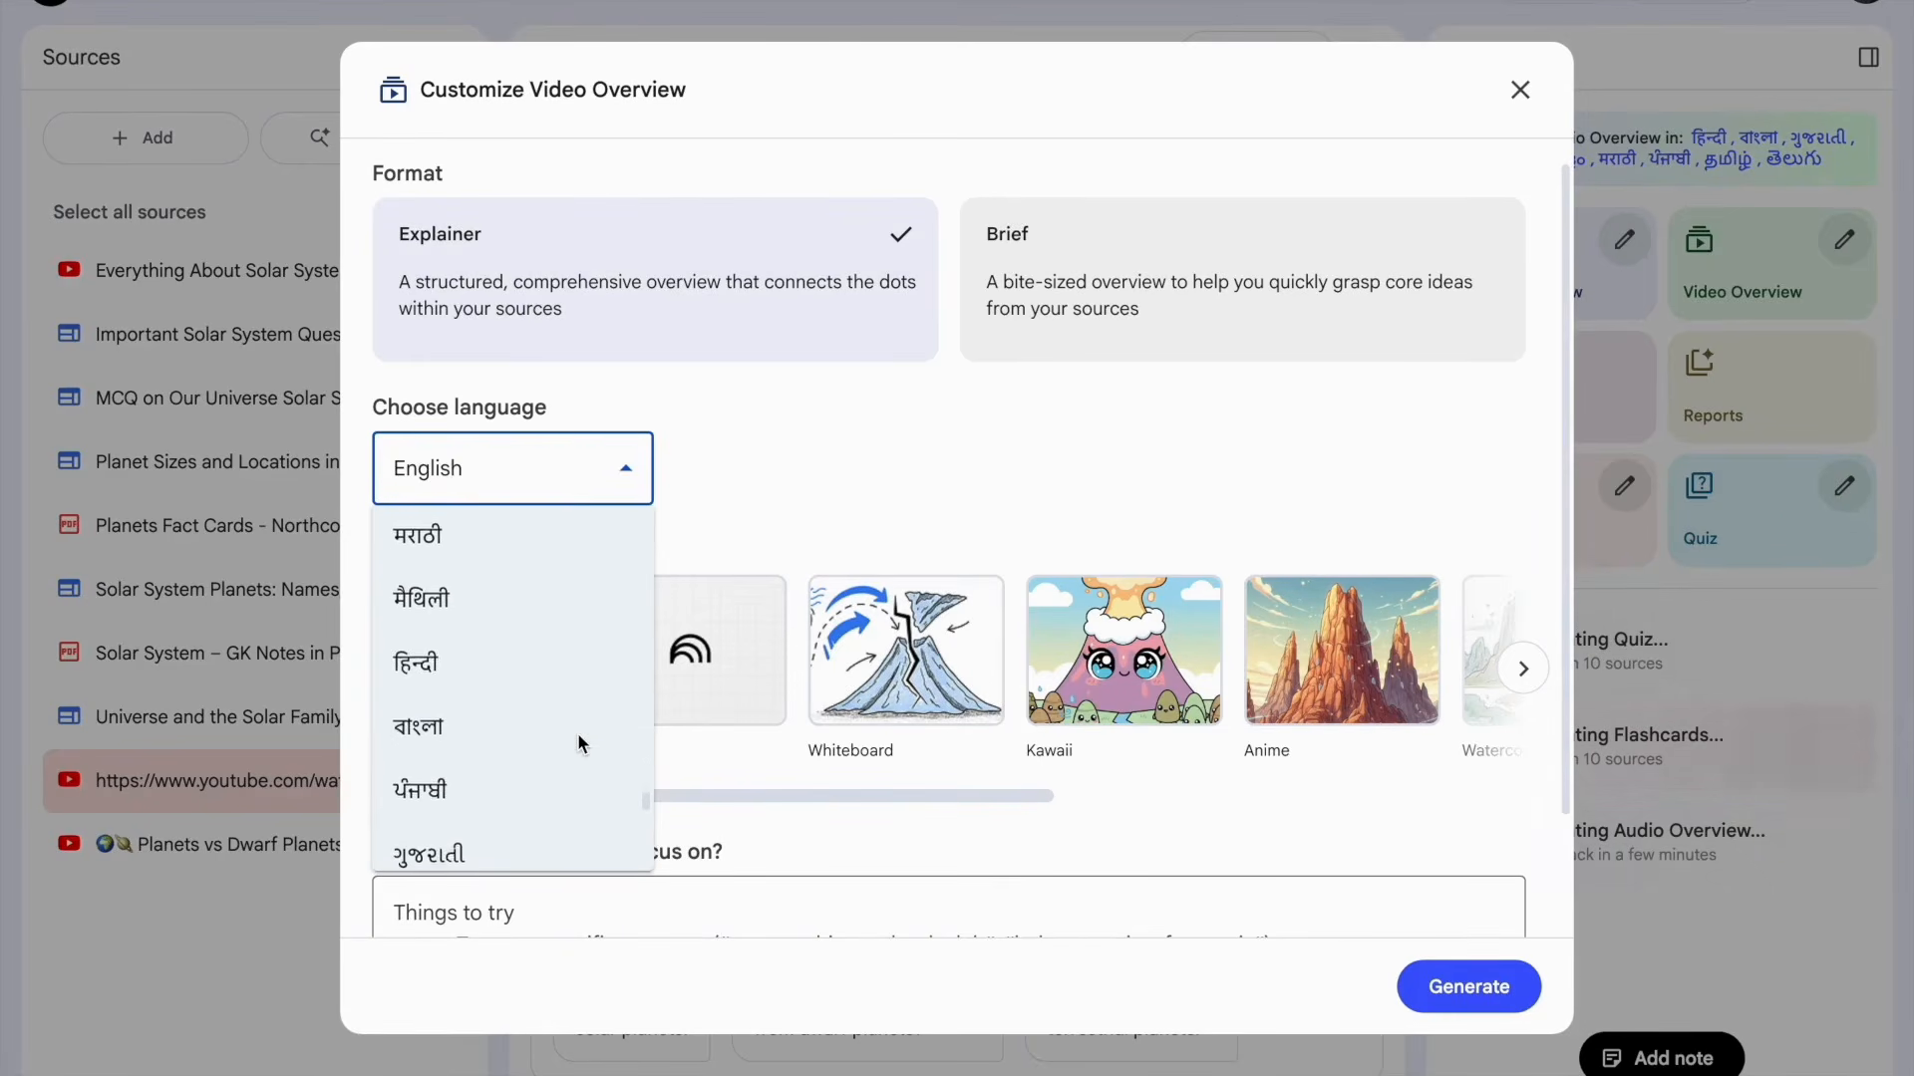
left_click(531, 660)
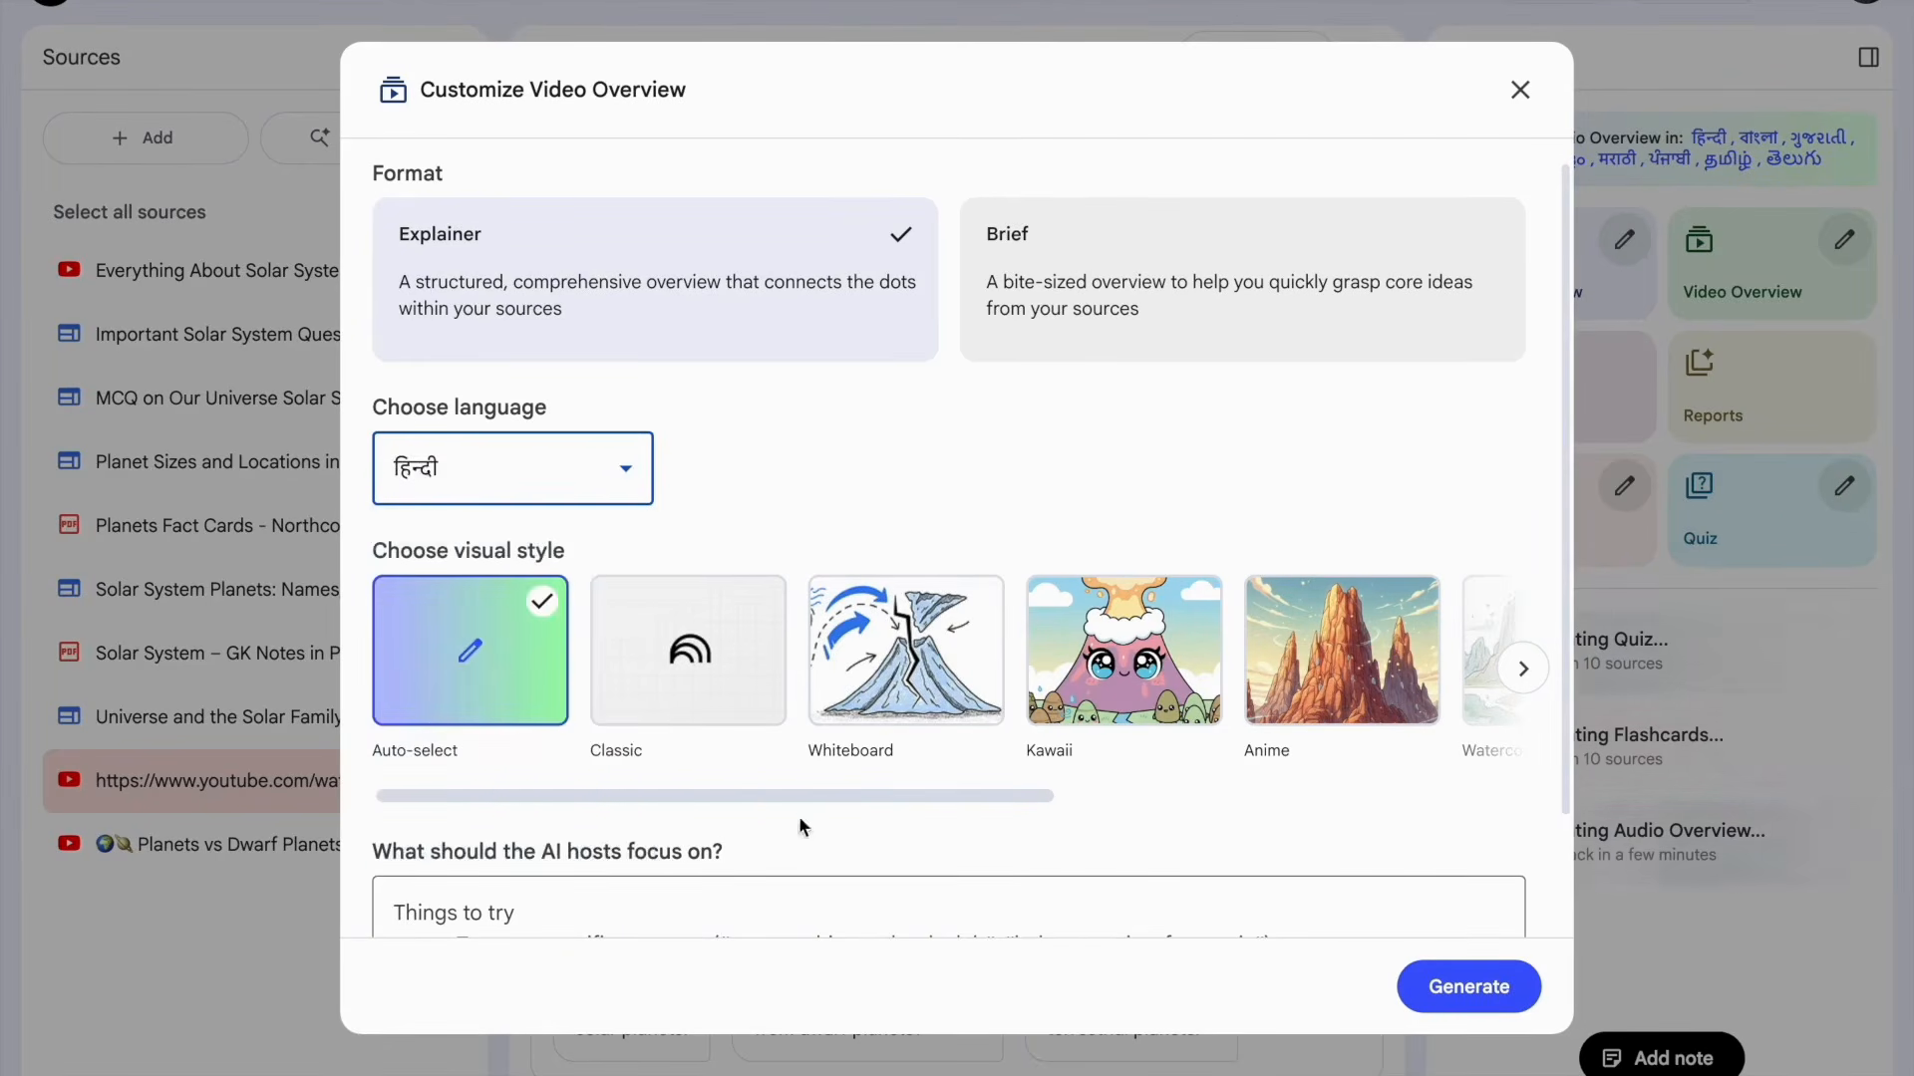
Choose the Classic visual style for the Video Overview and generate it without a focus prompt.
left_click(692, 672)
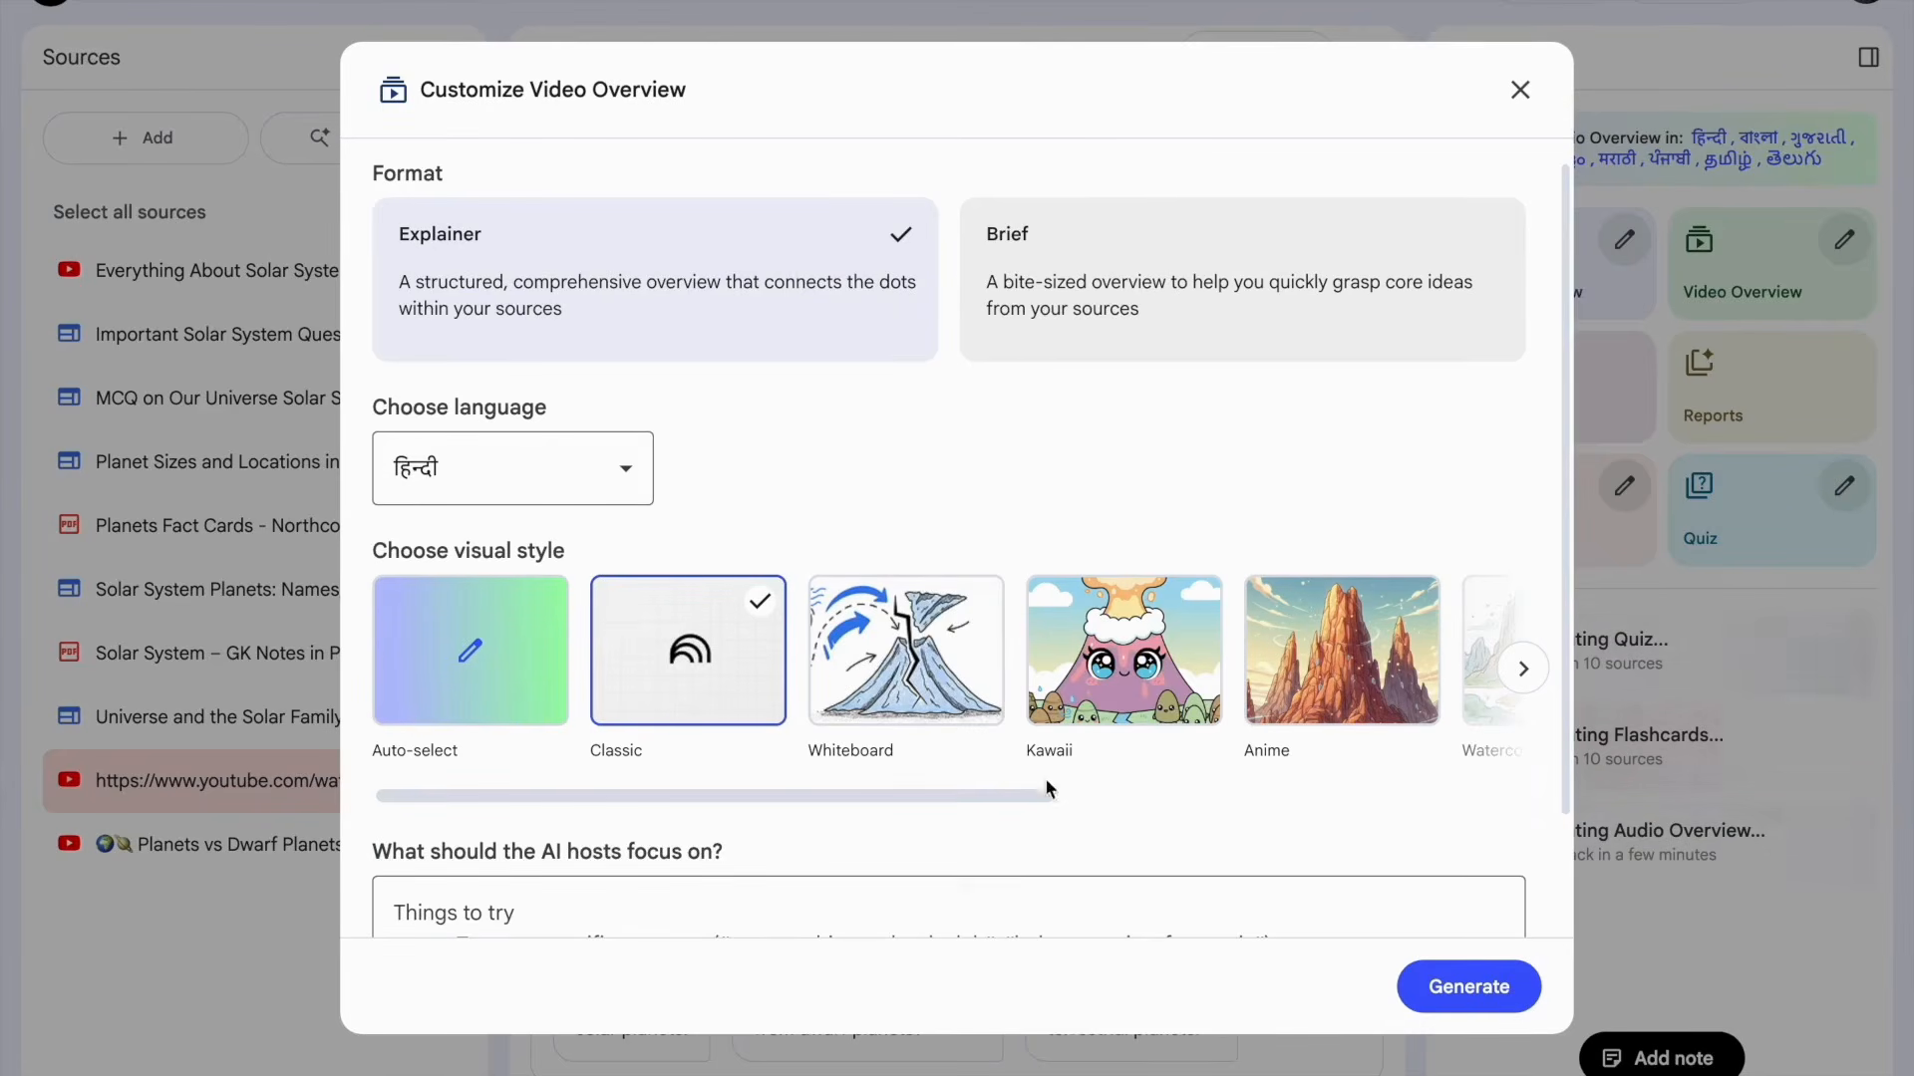
left_click(1466, 988)
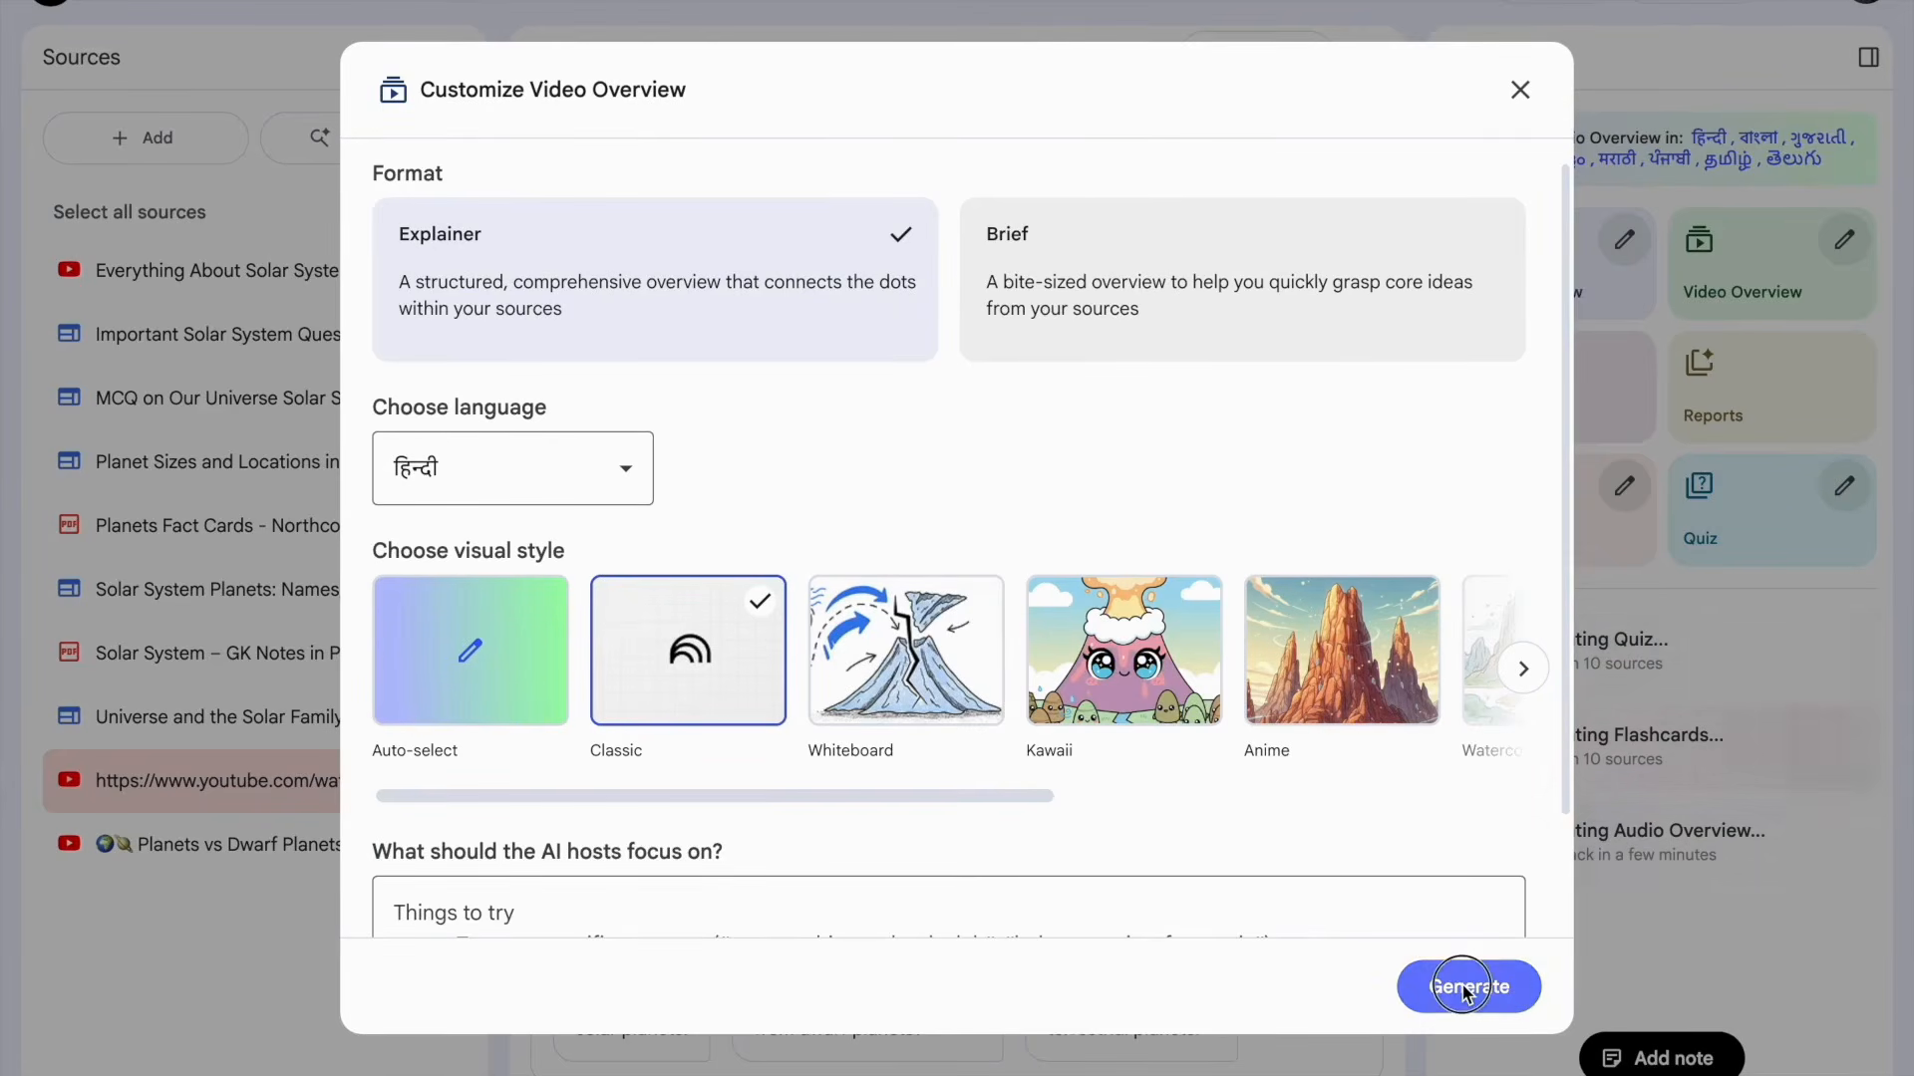
scroll(1261, 757, "down", 2)
left_click(937, 837)
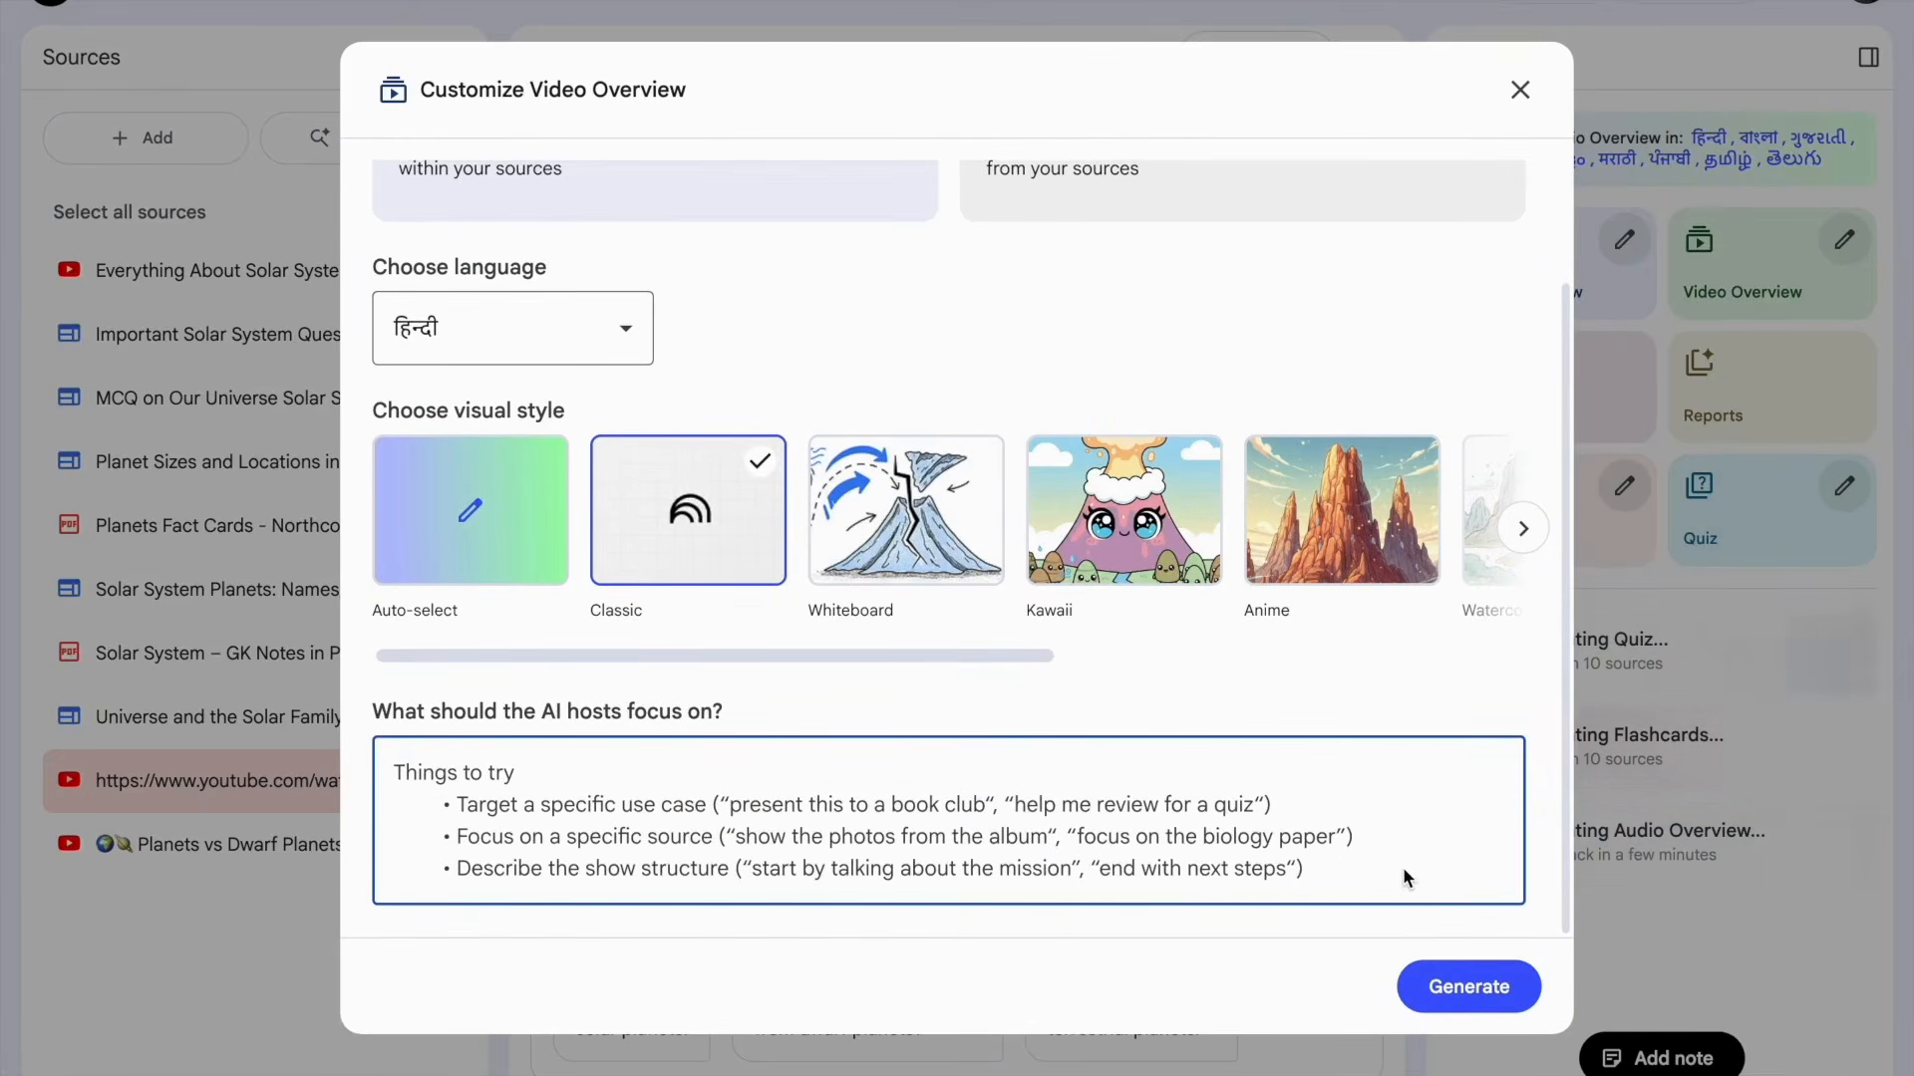
left_click(1483, 987)
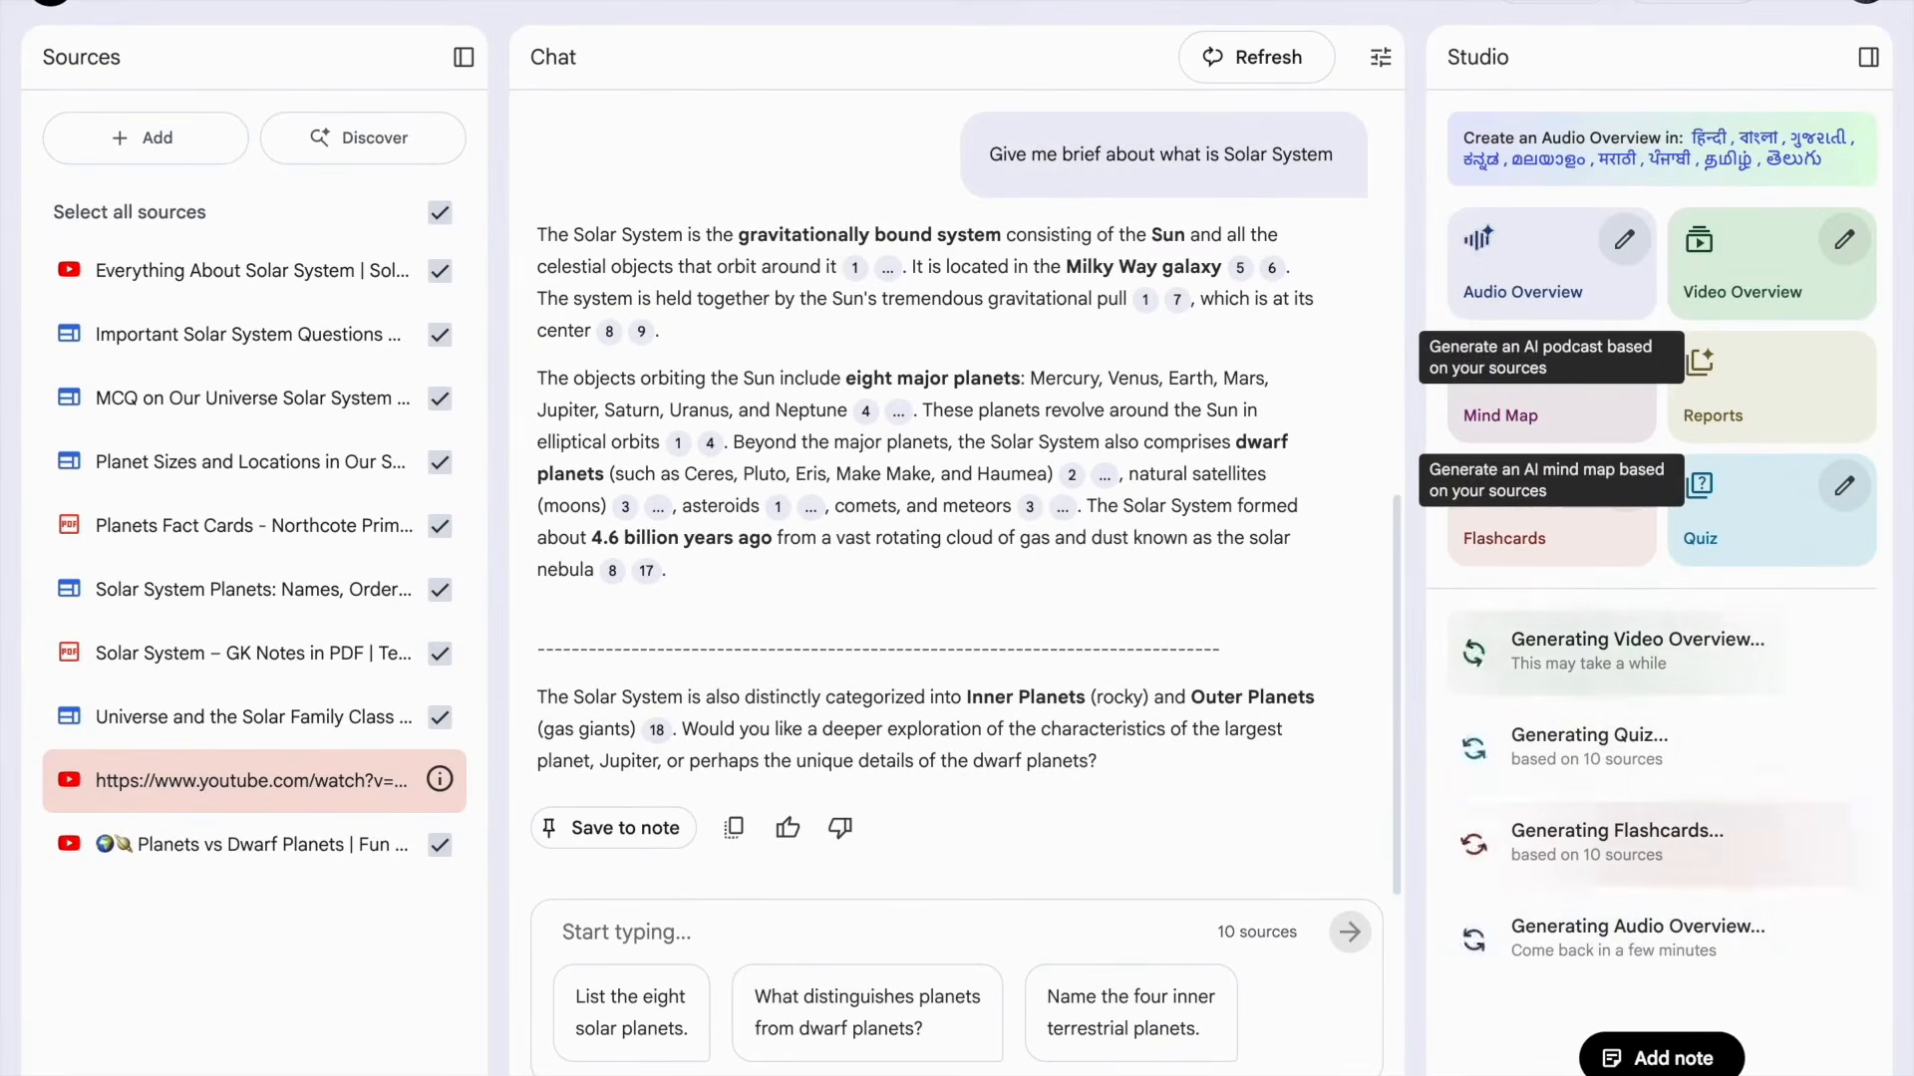
Reveal the answer of the first card in Solar Flashcards and have the chat explain it in more detail.
mouse_move(1555, 2)
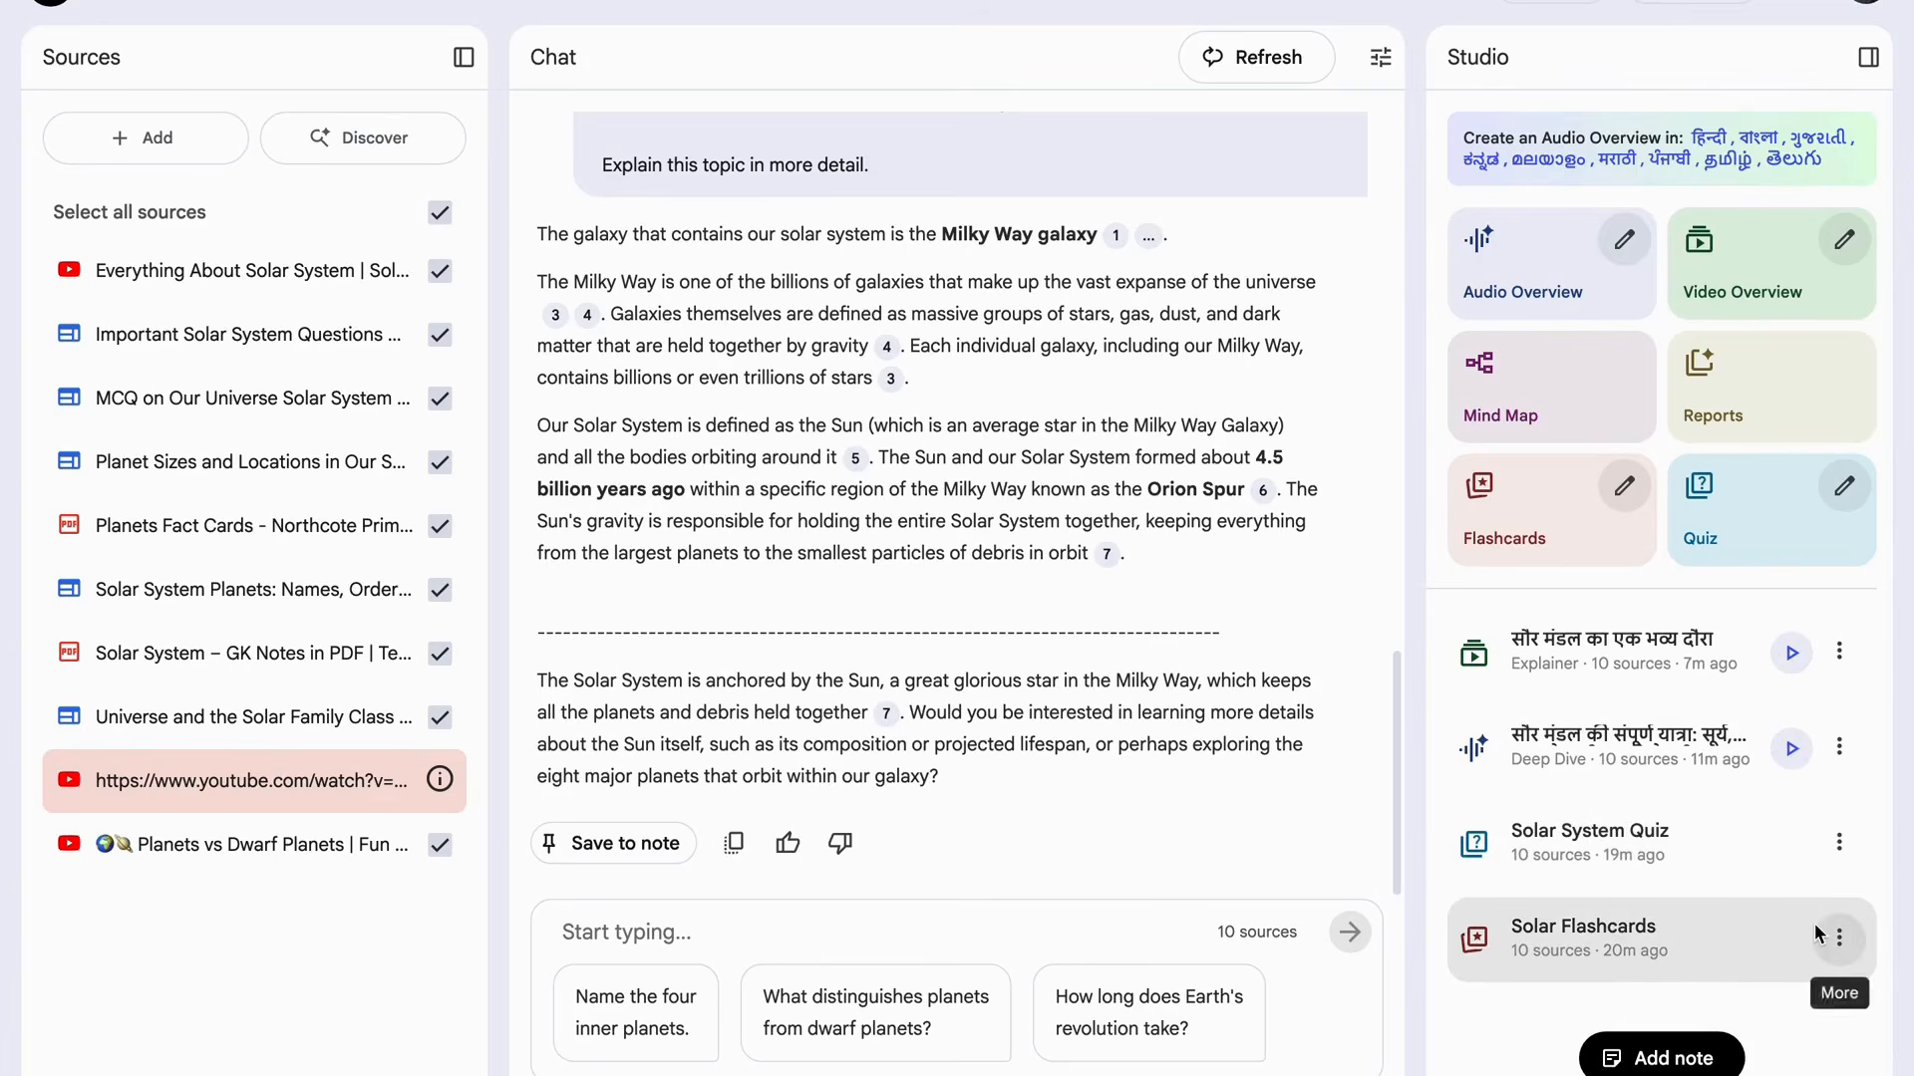
left_click(1624, 935)
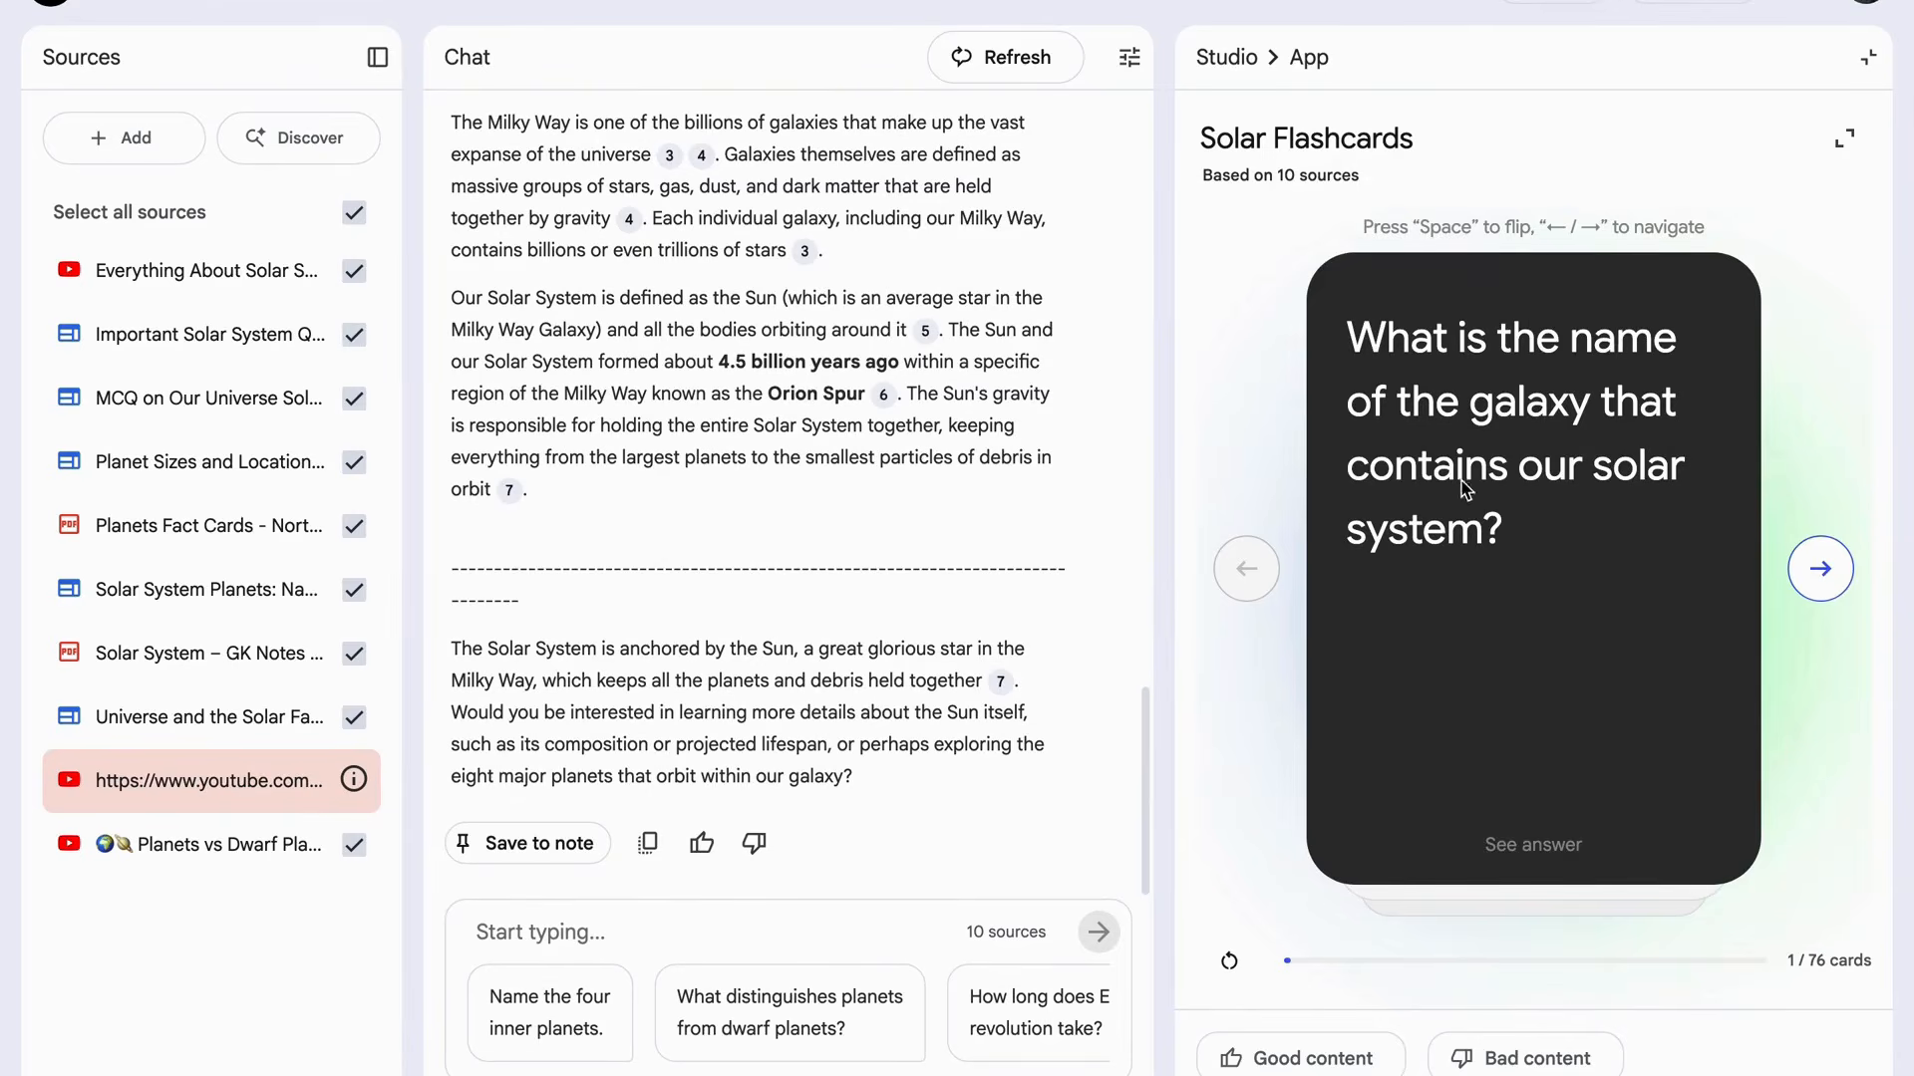
left_click(1535, 850)
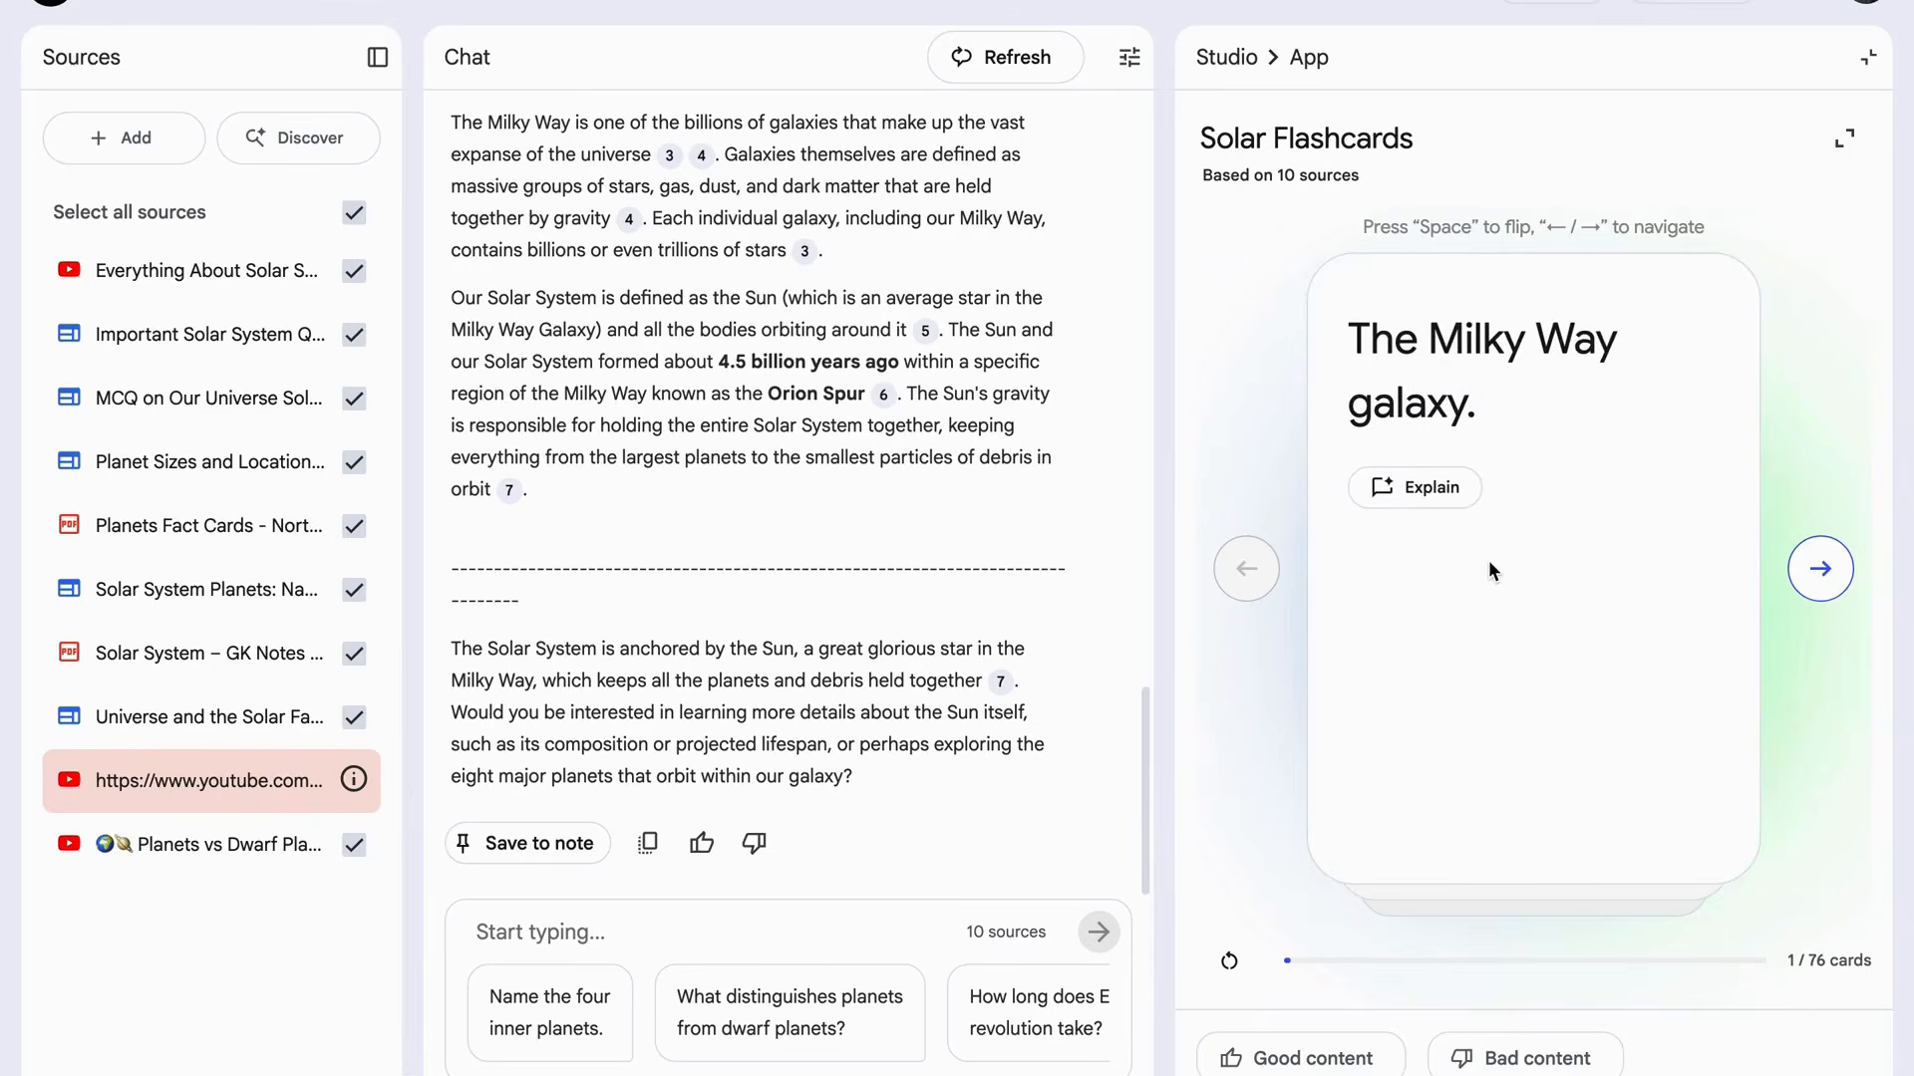
left_click(1429, 493)
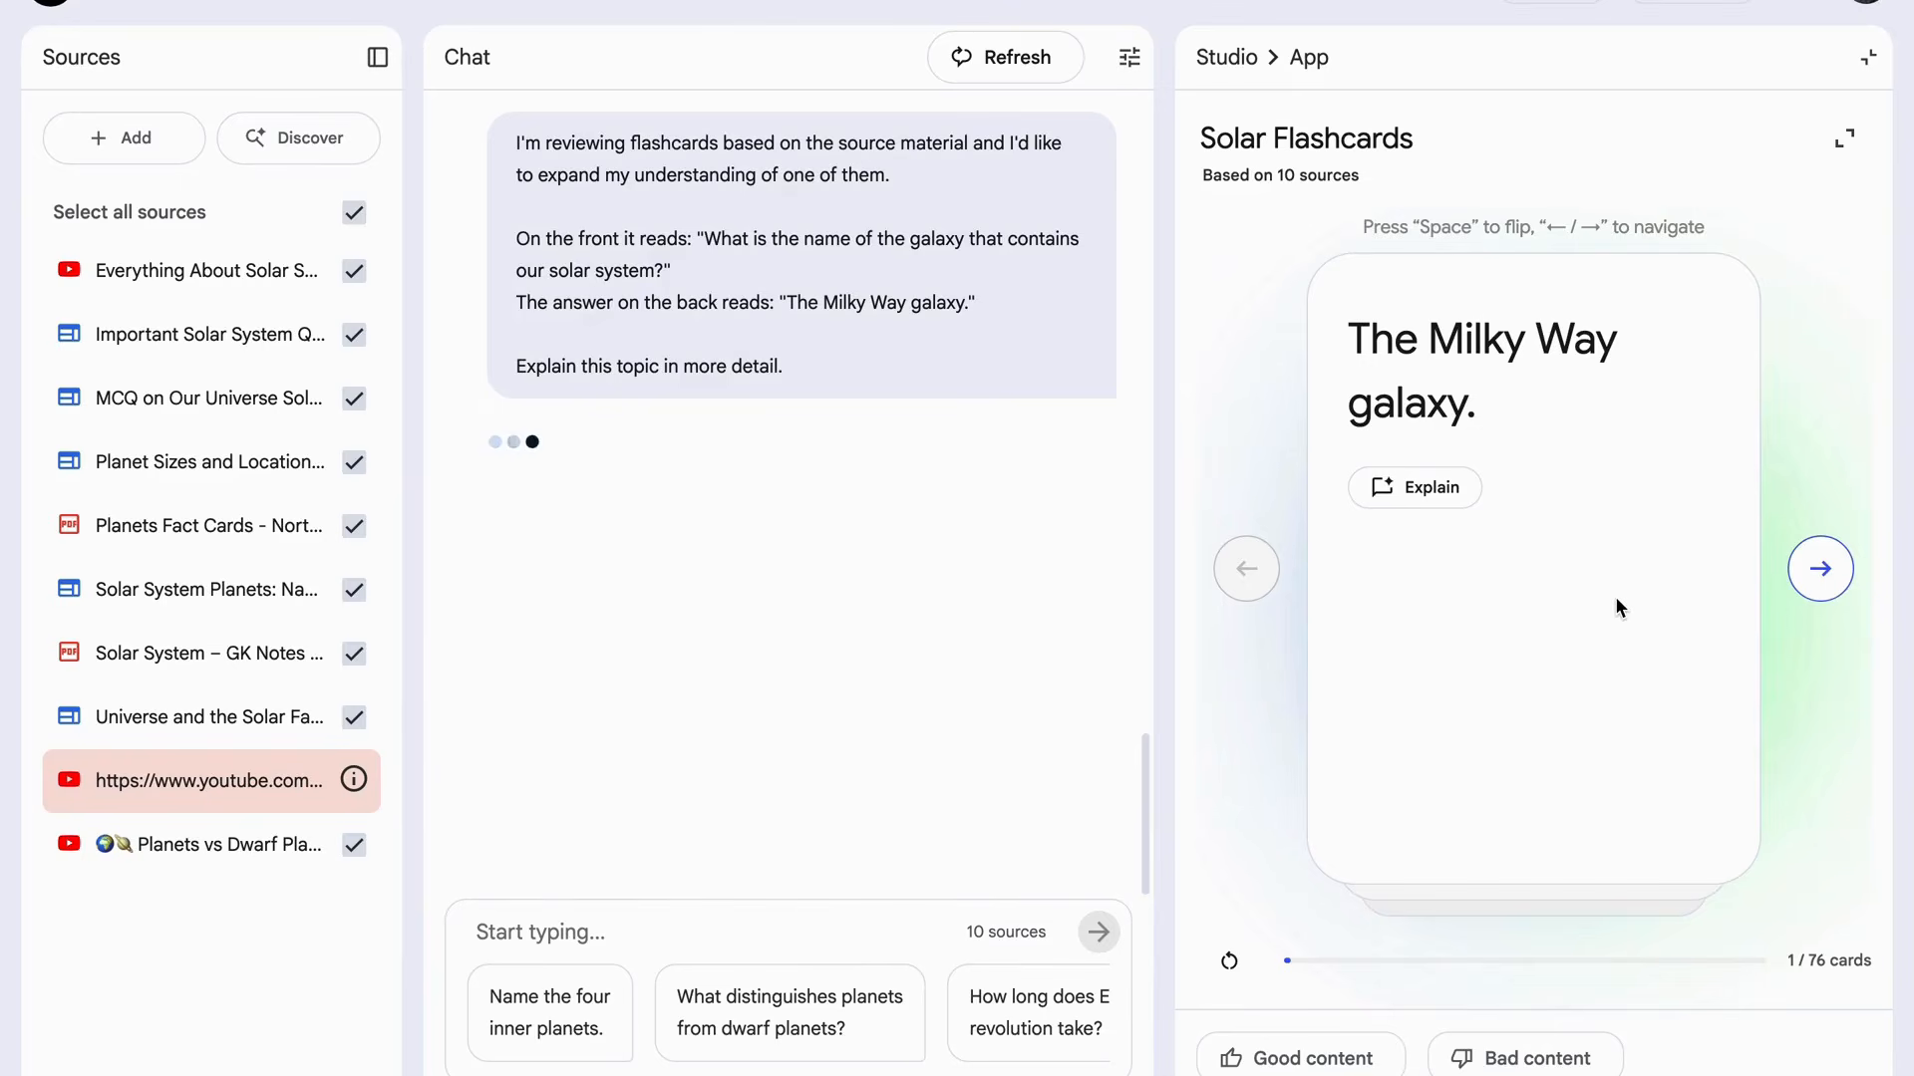
scroll(593, 434, "down", 1)
scroll(618, 399, "down", 4)
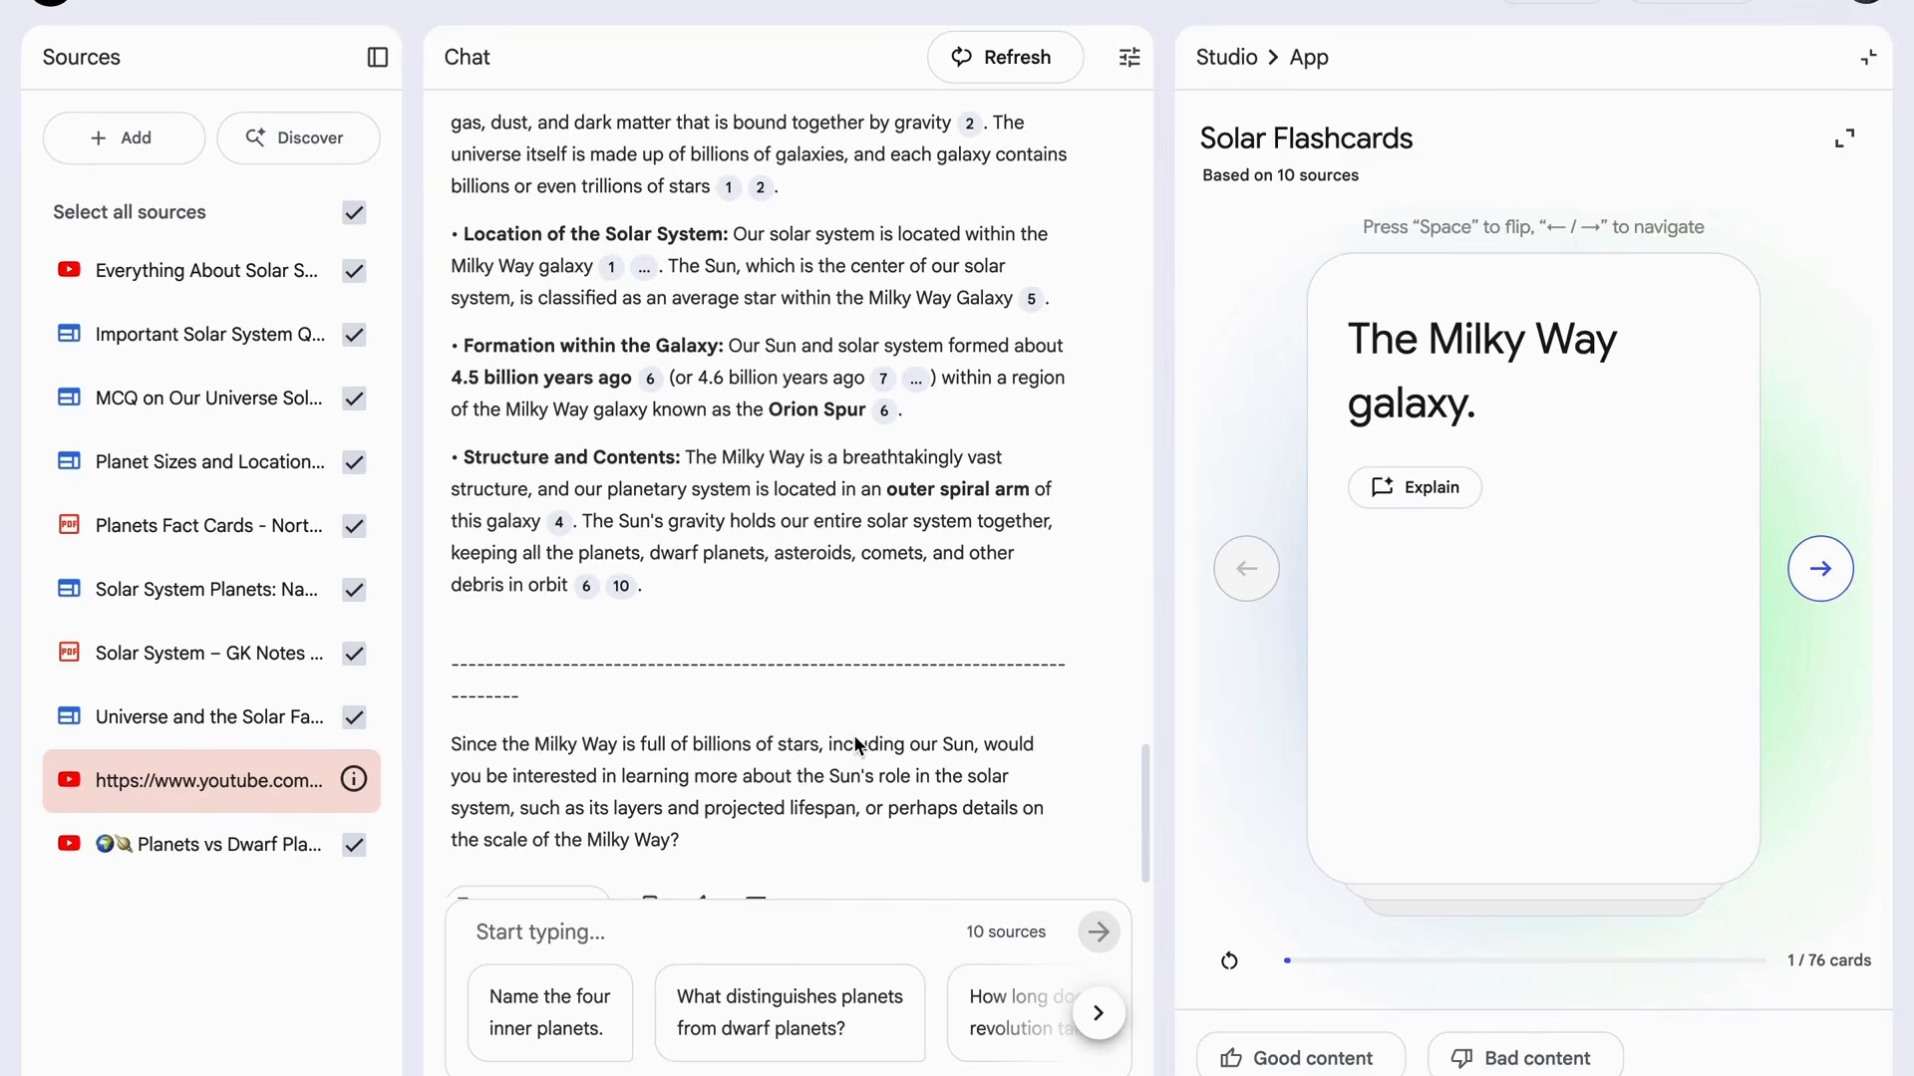
Go to the second flashcard, reveal its answer and advance to the third card.
left_click(1818, 568)
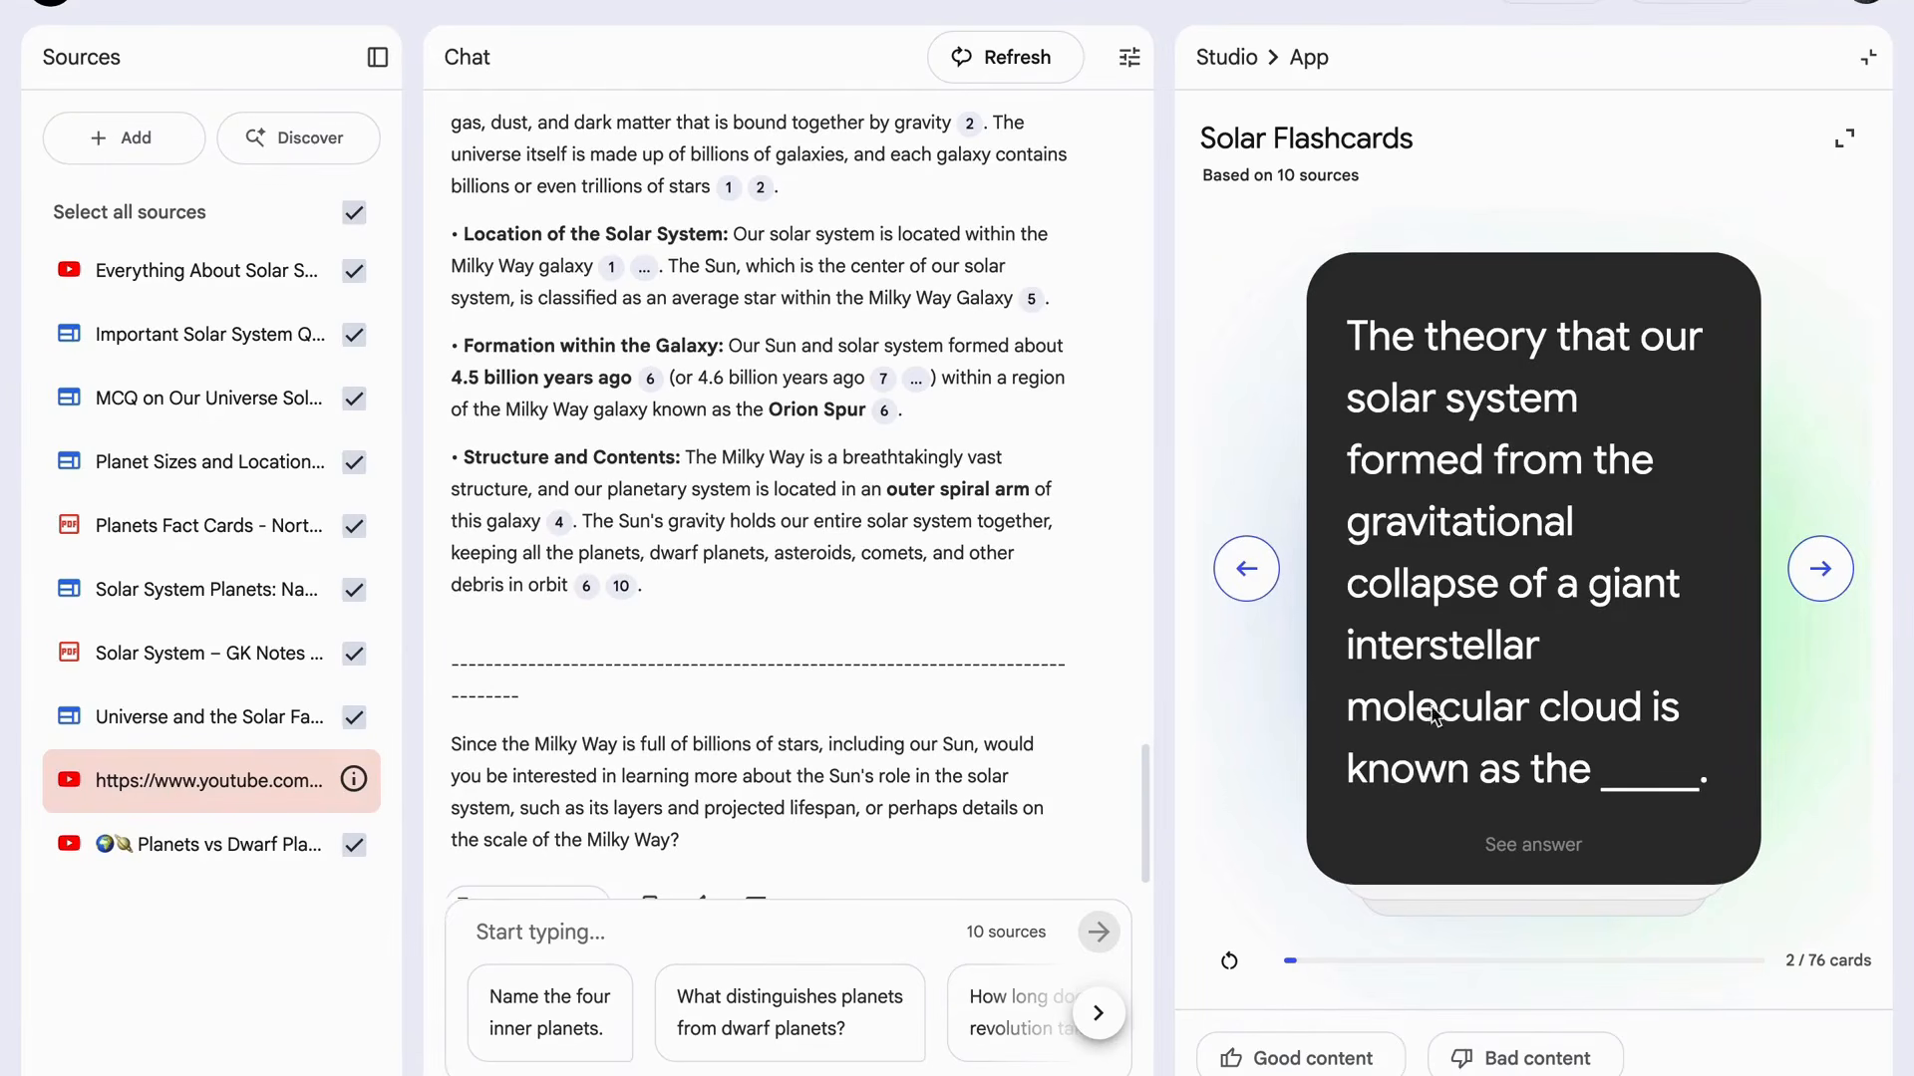
left_click(1552, 847)
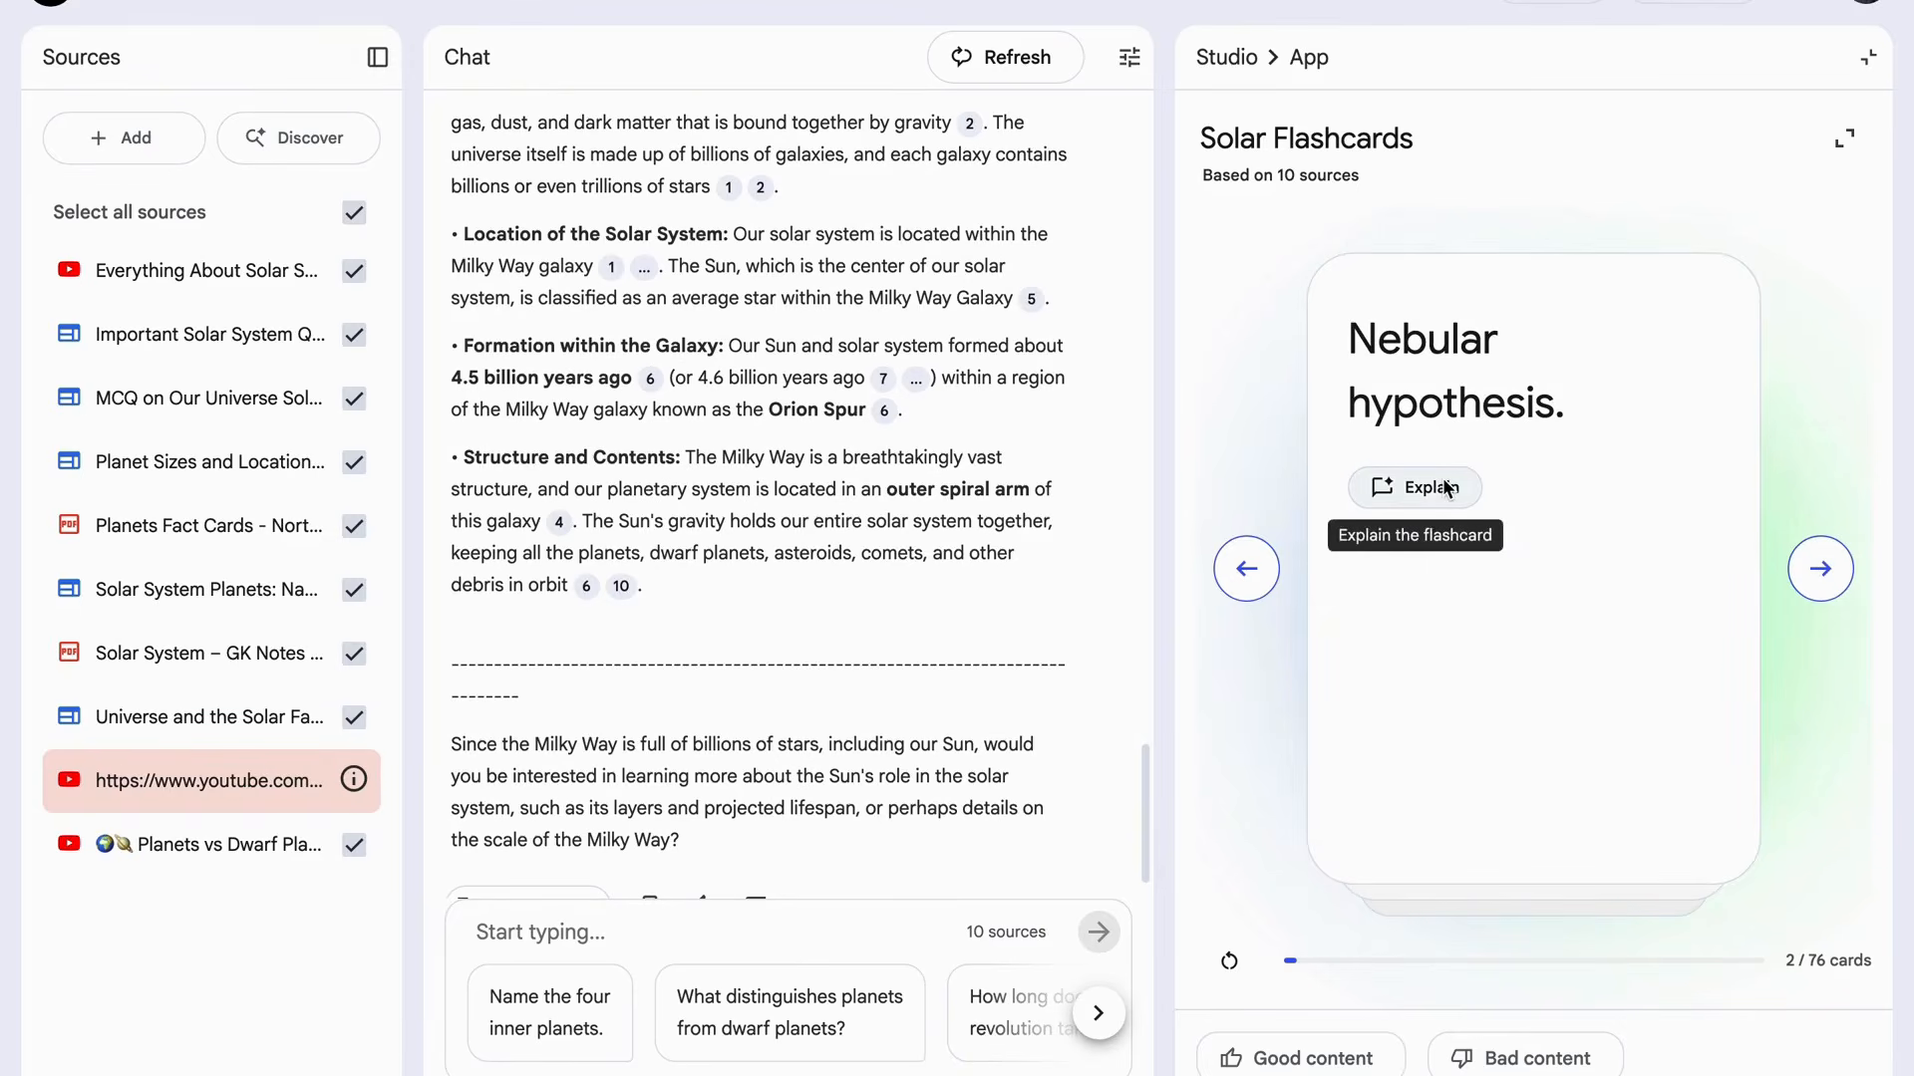
left_click(1820, 574)
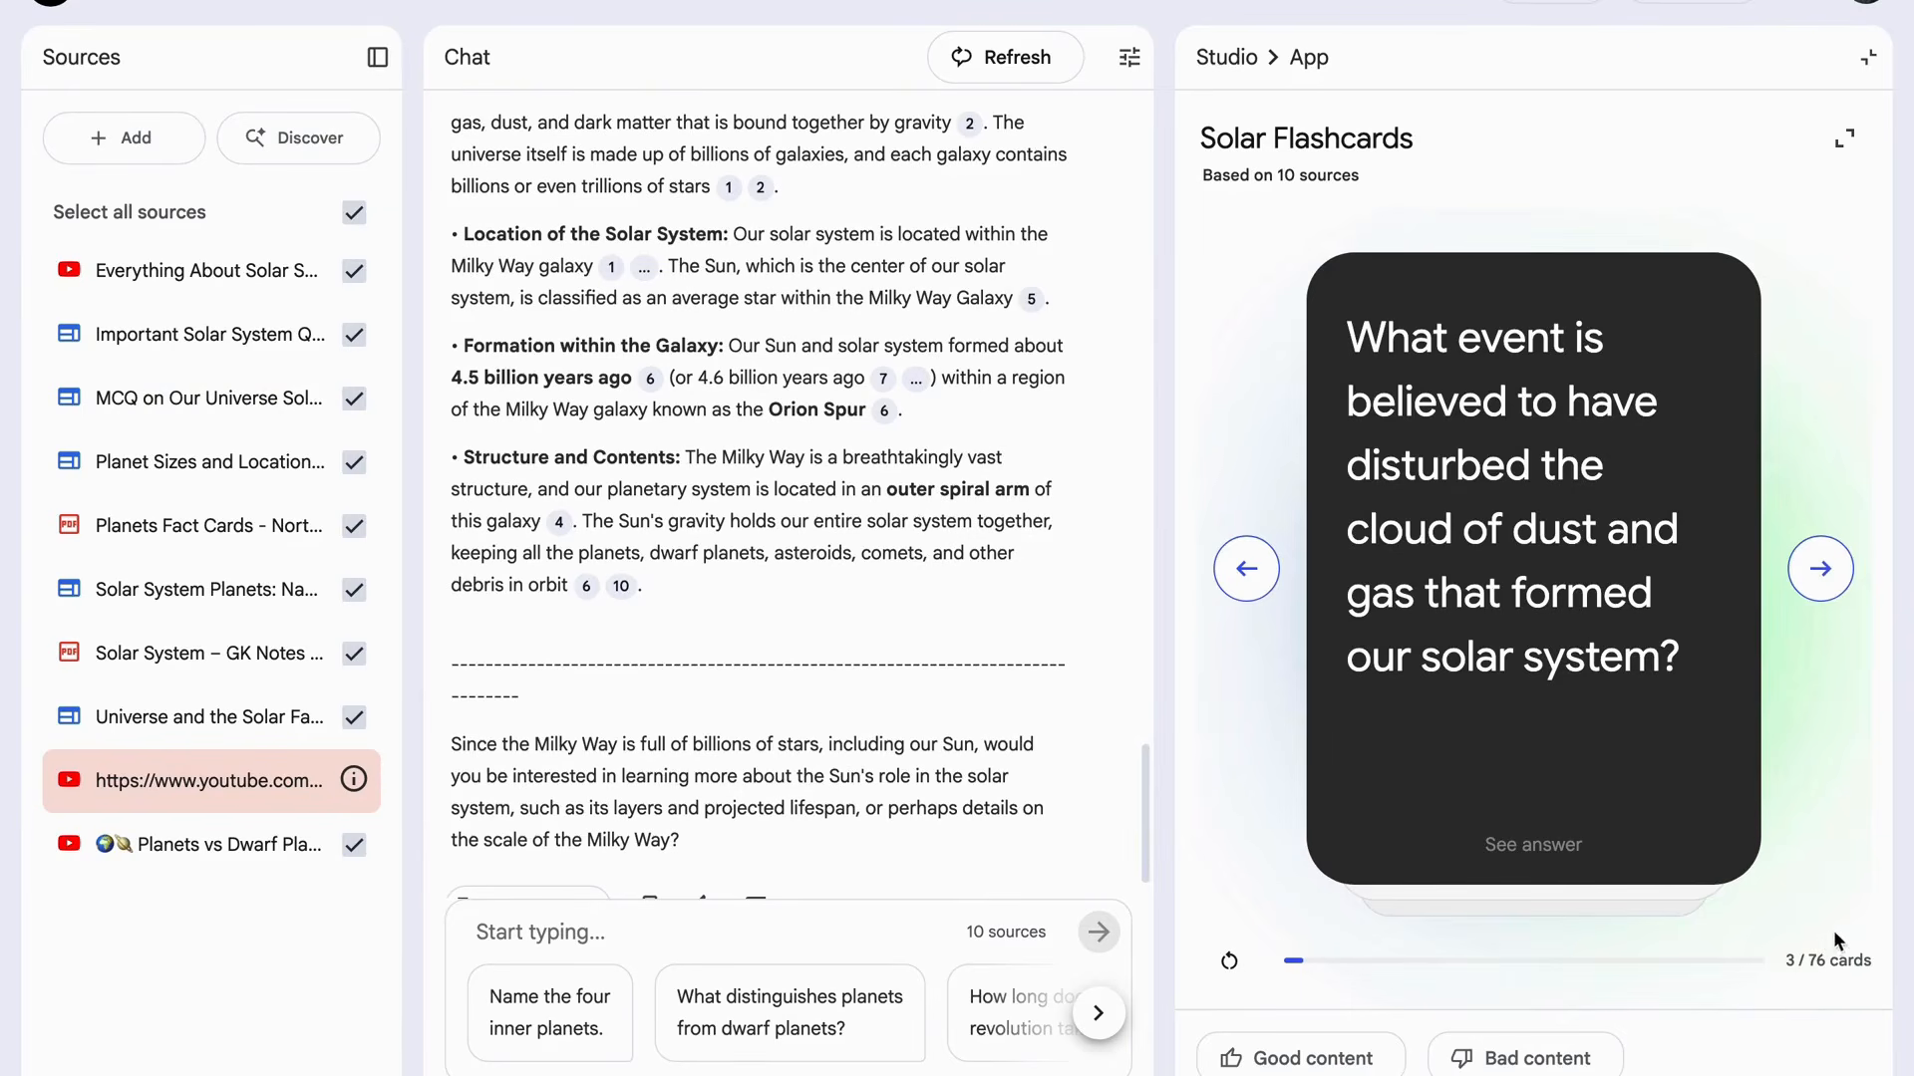
Answer the first question of the Solar System Quiz with "Thea and Eris" and request an explanation in the chat.
left_click(1249, 62)
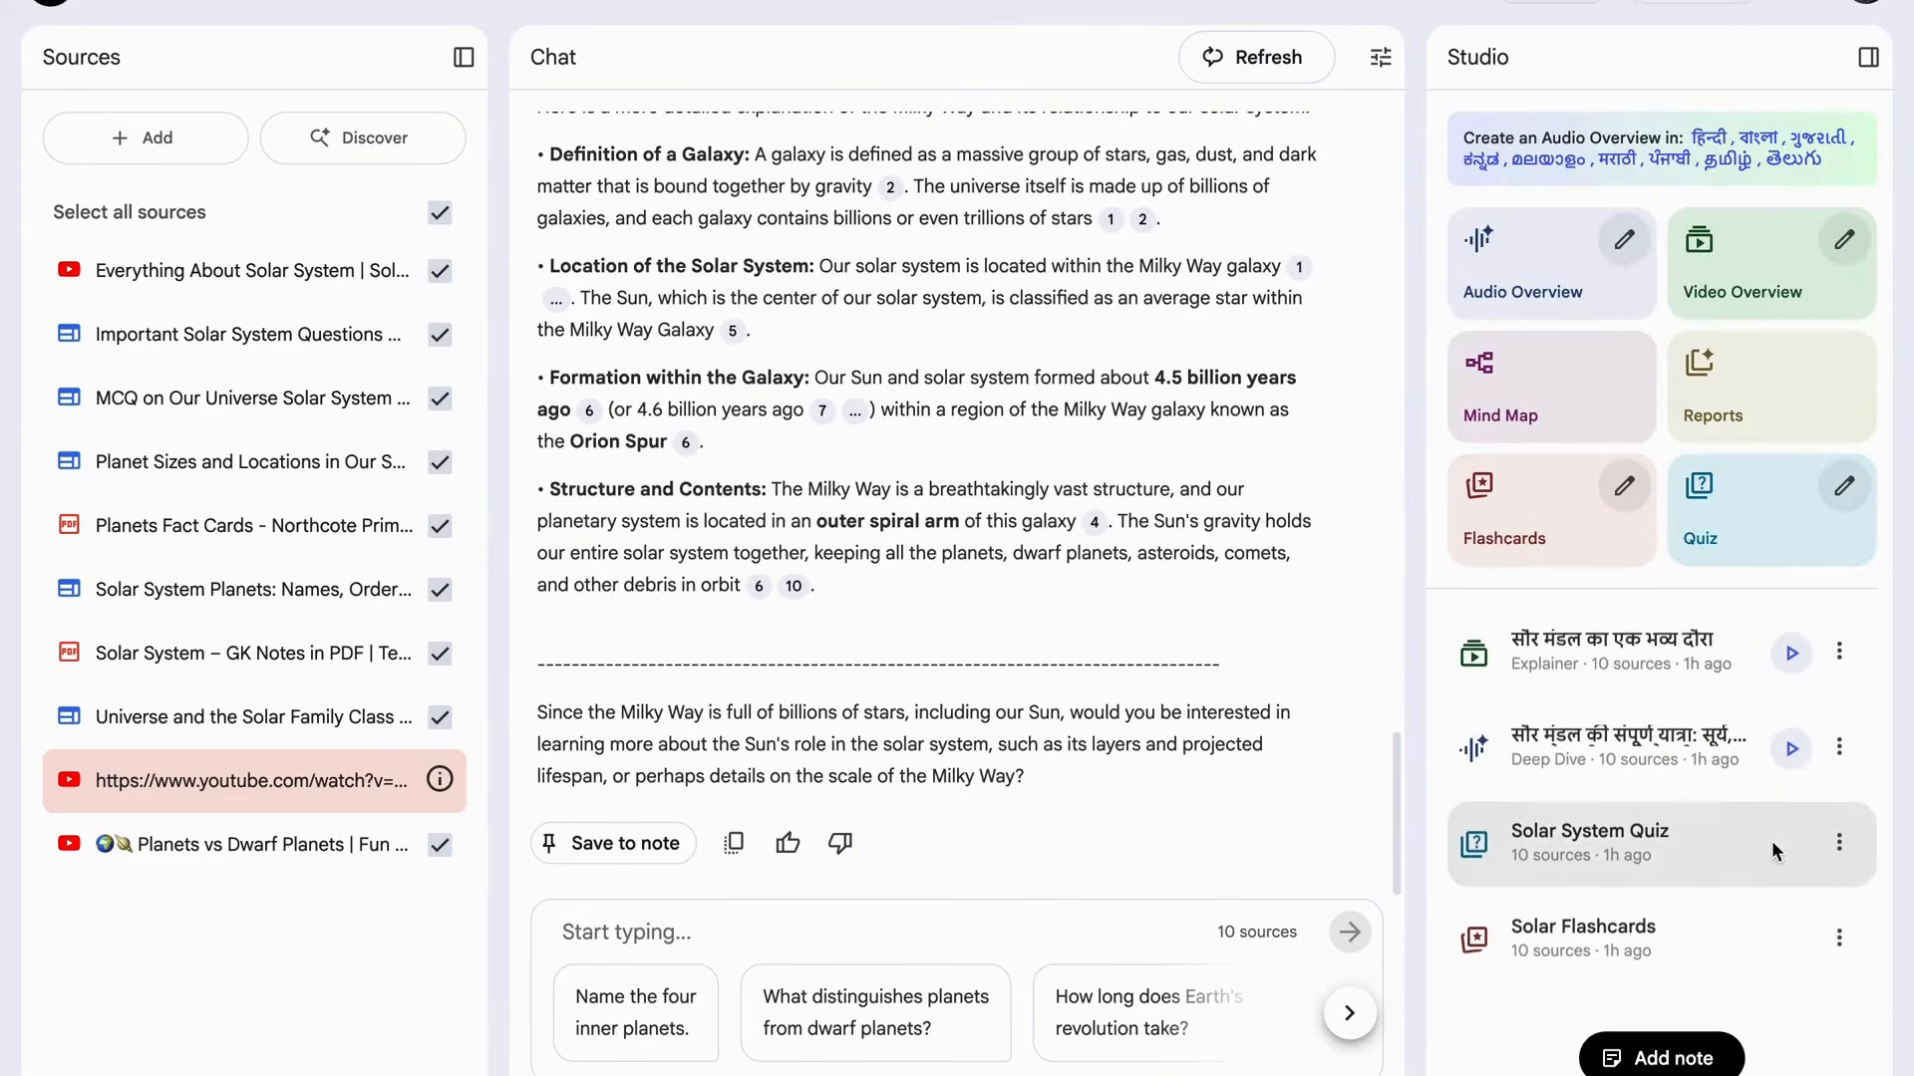
left_click(1726, 841)
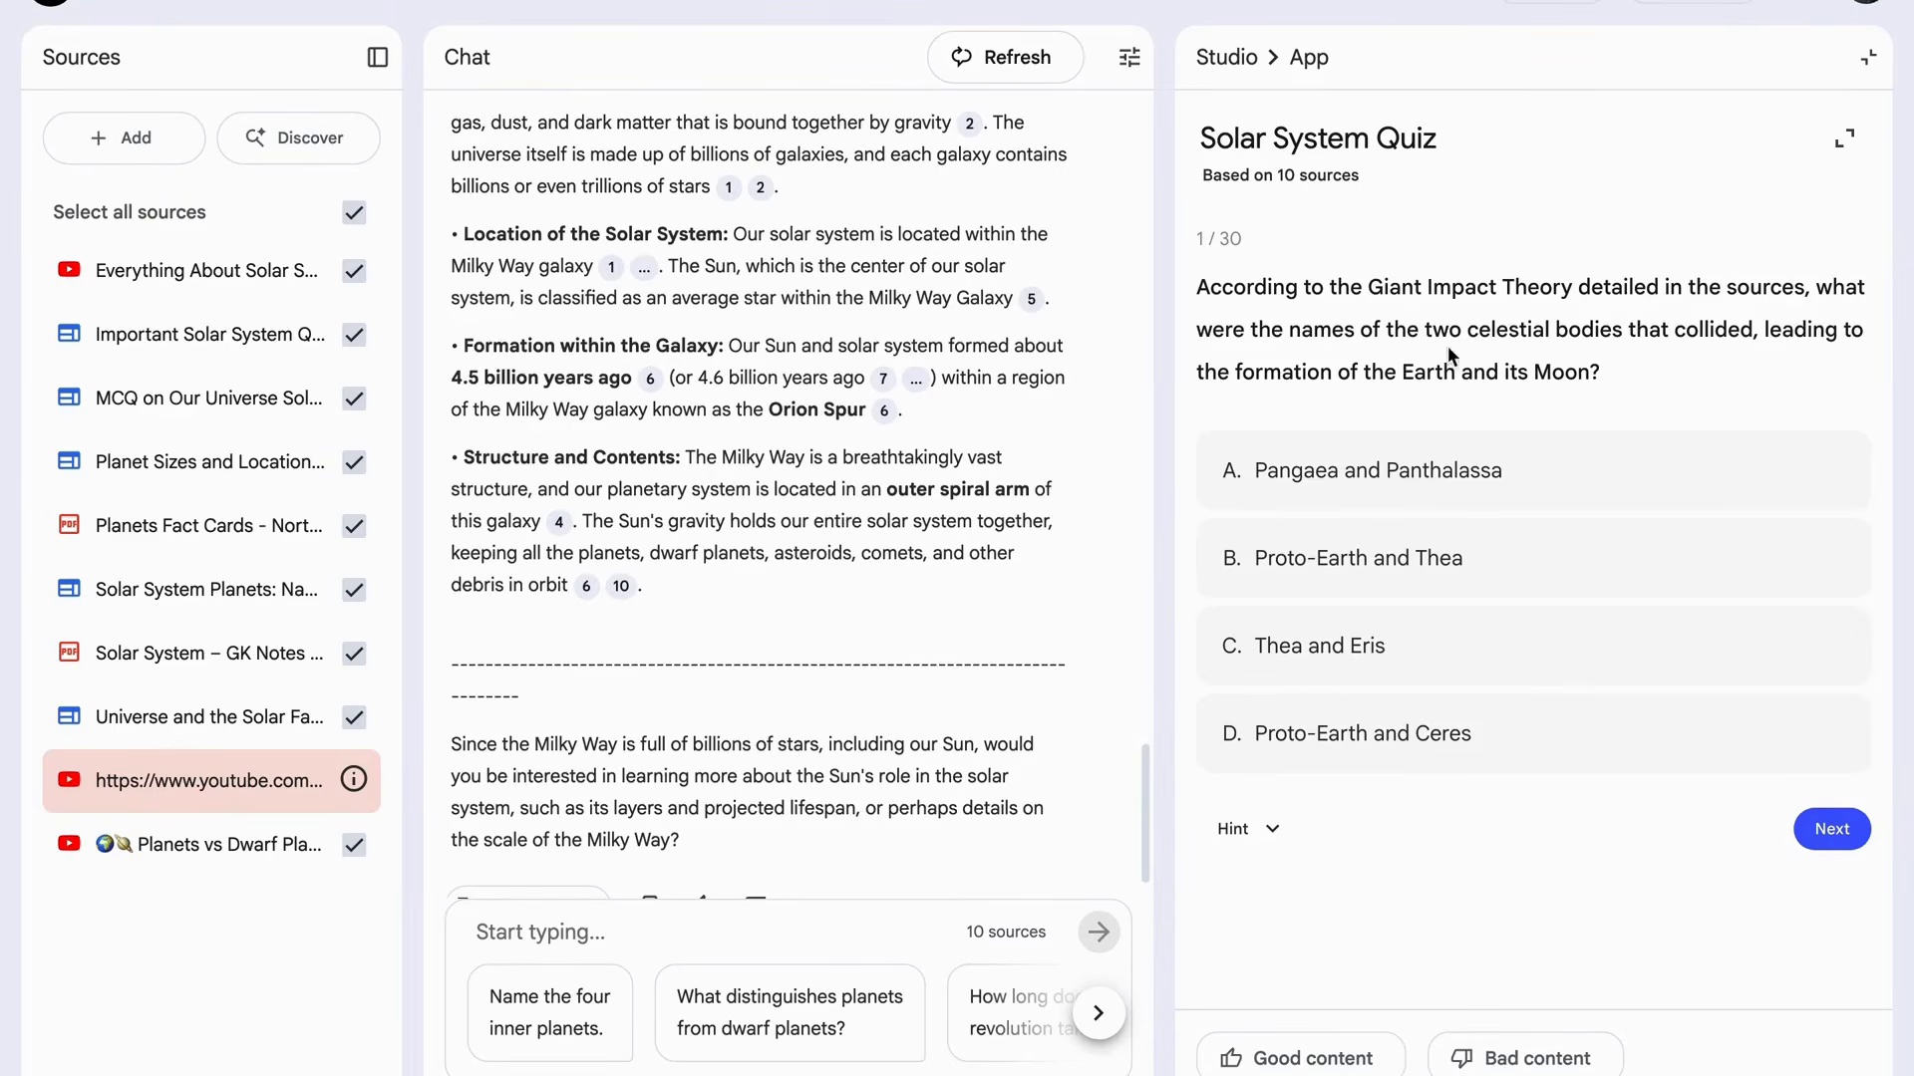
left_click(1397, 646)
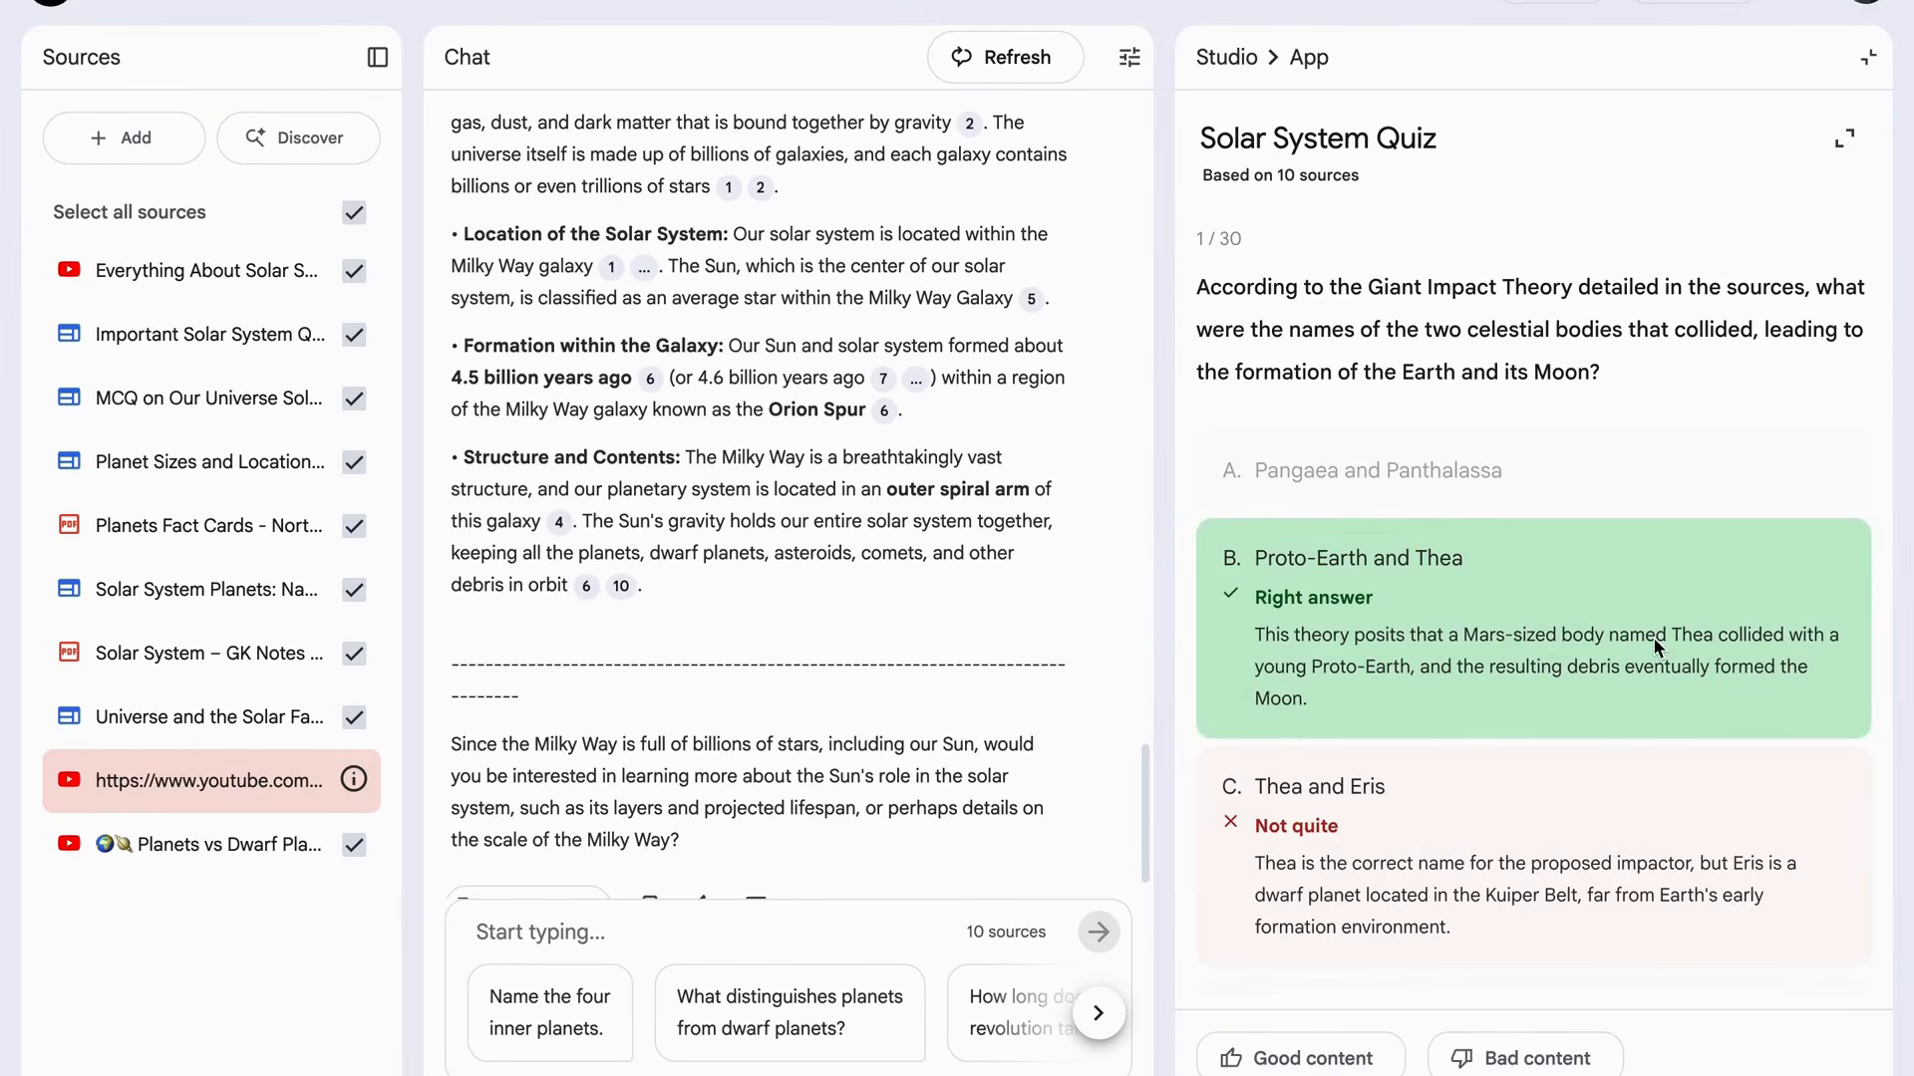
scroll(1653, 637, "down", 2)
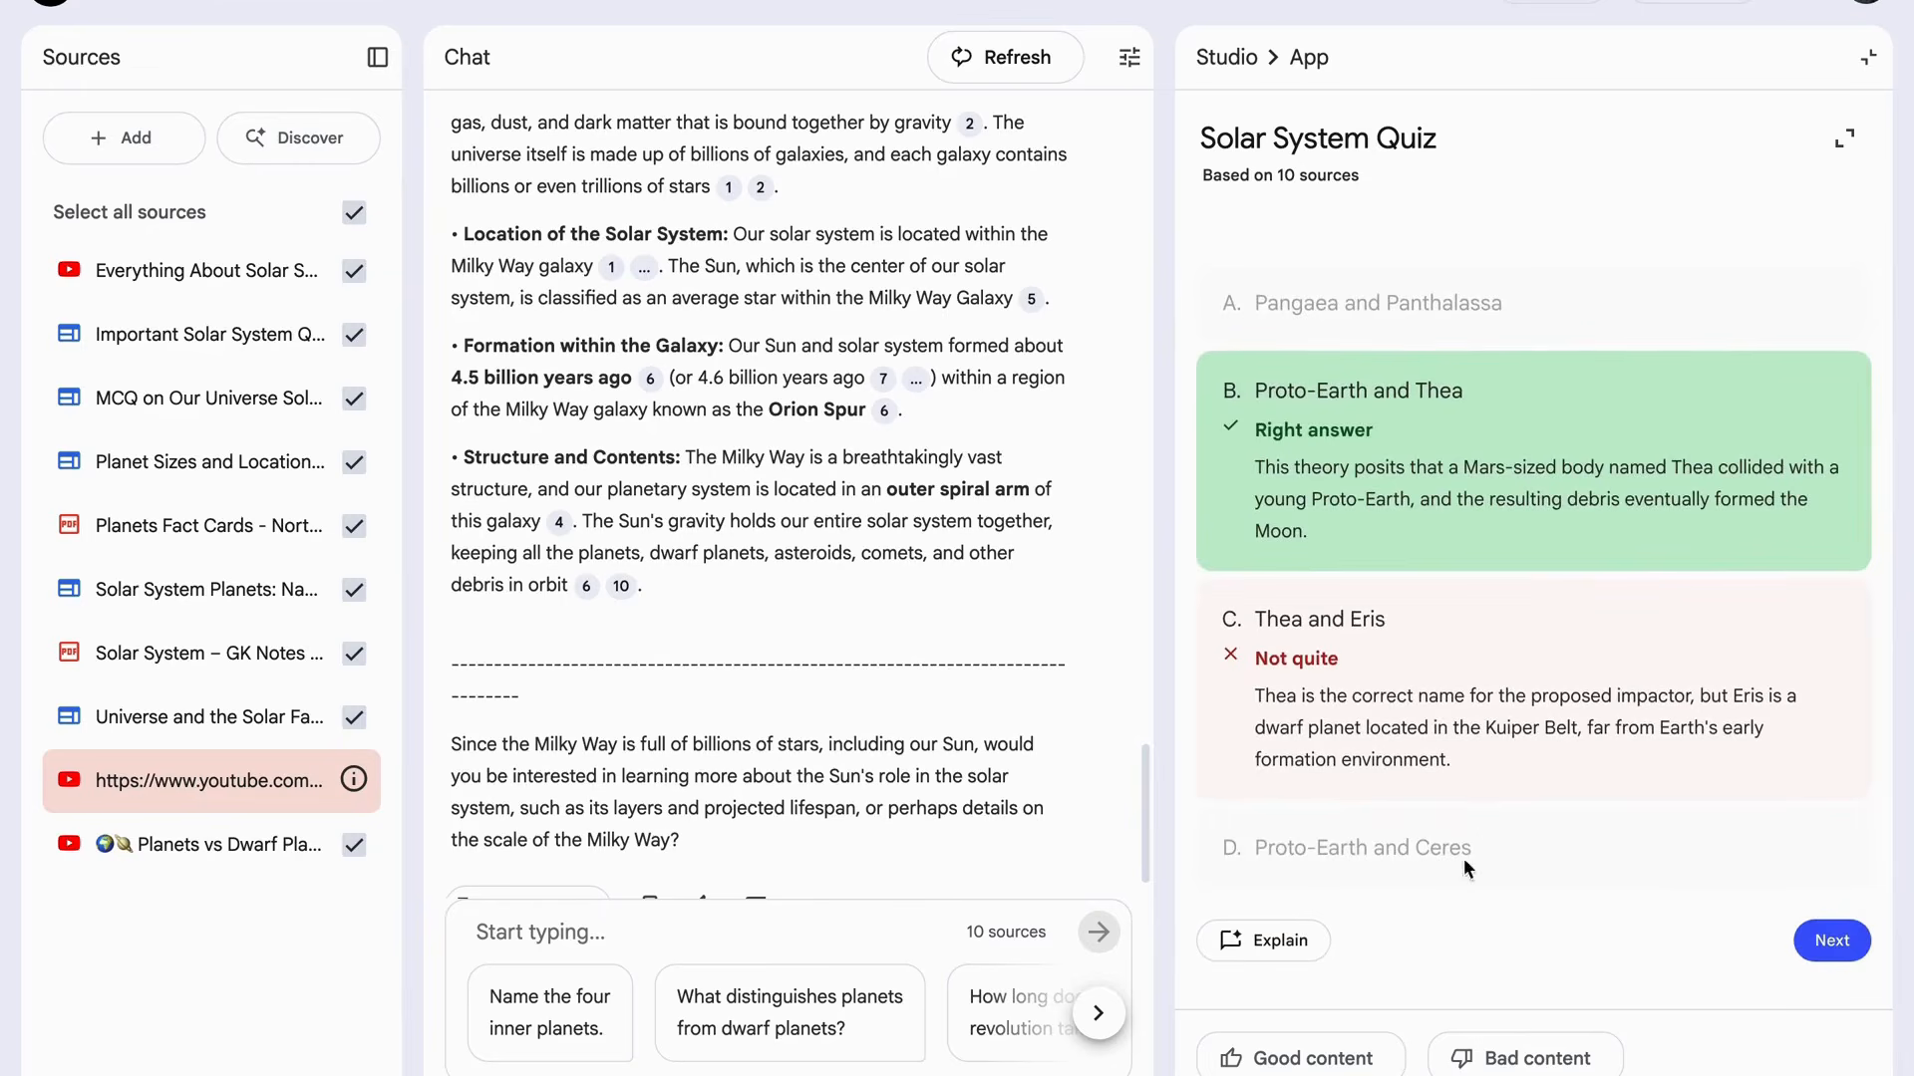
left_click(1283, 941)
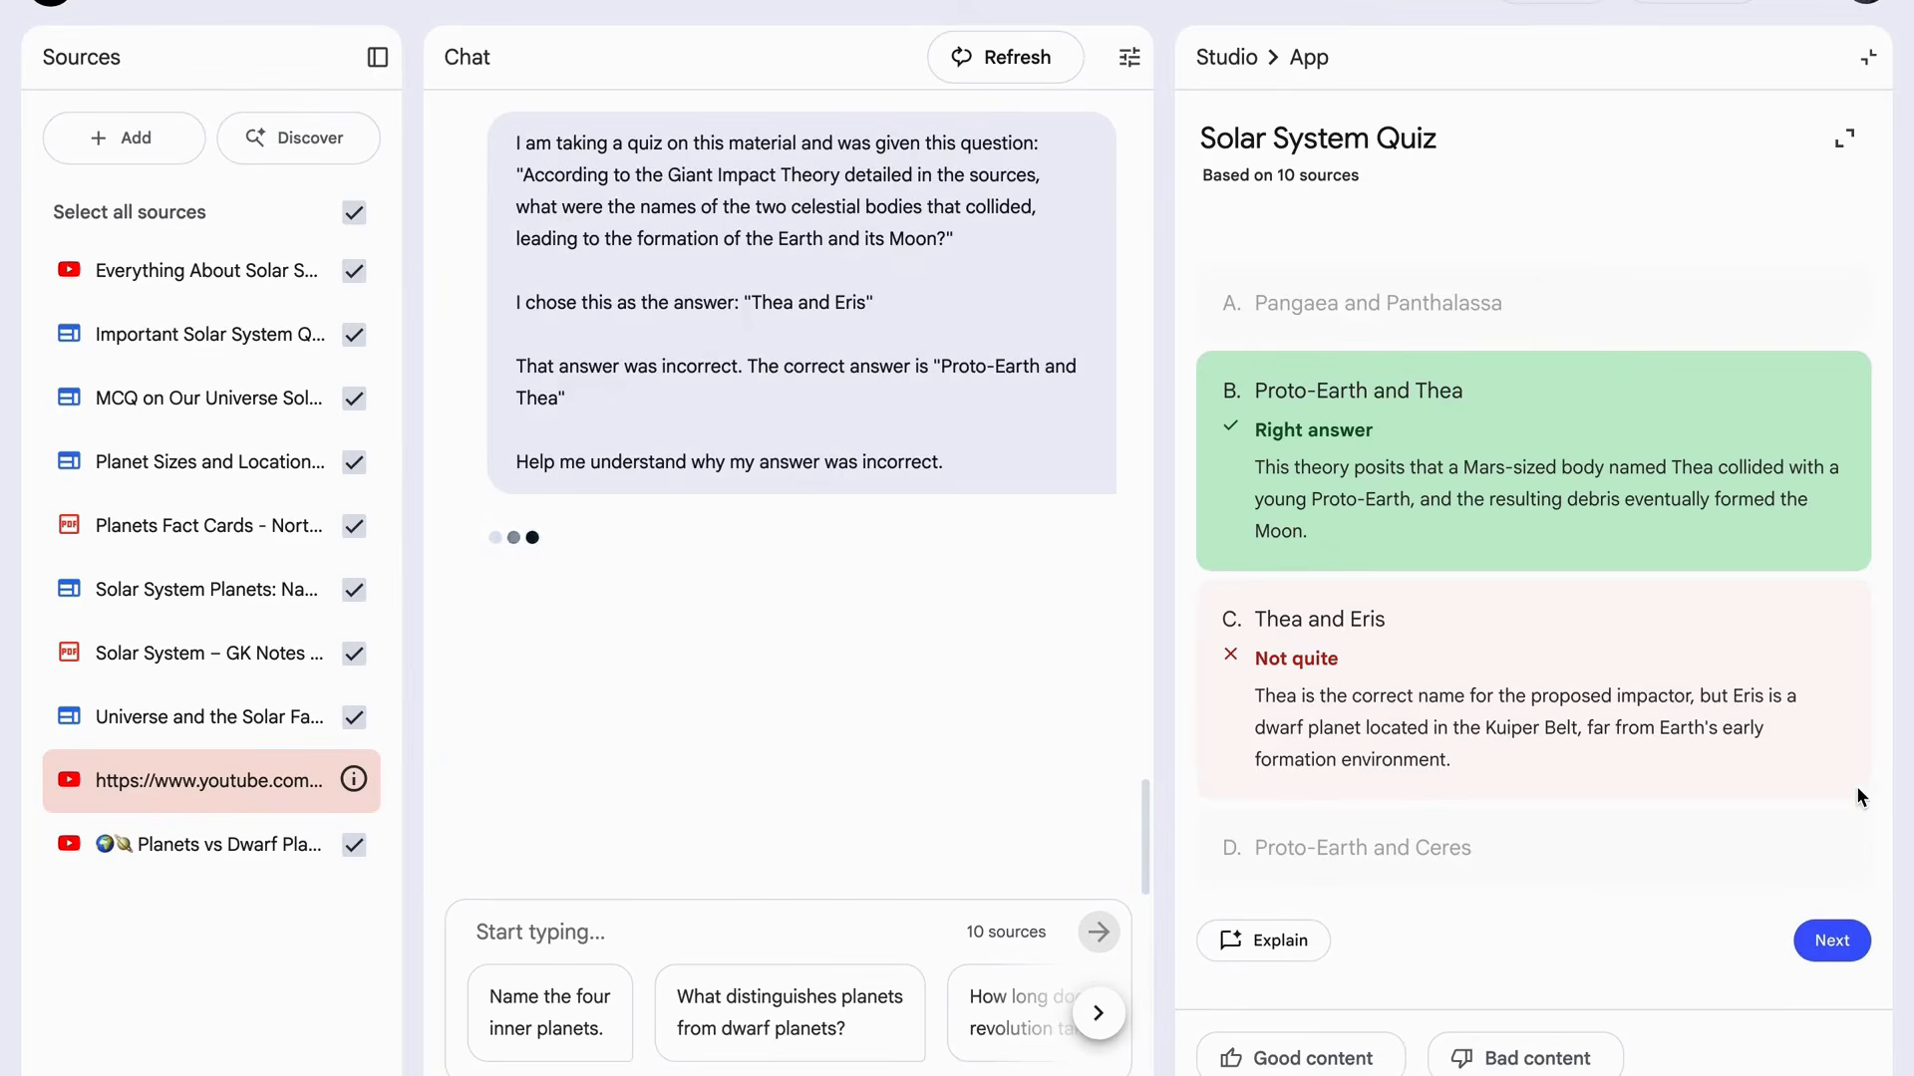
Expand the quiz to full view, skip ahead to question 3 and show its hint.
left_click(1851, 942)
left_click(1845, 139)
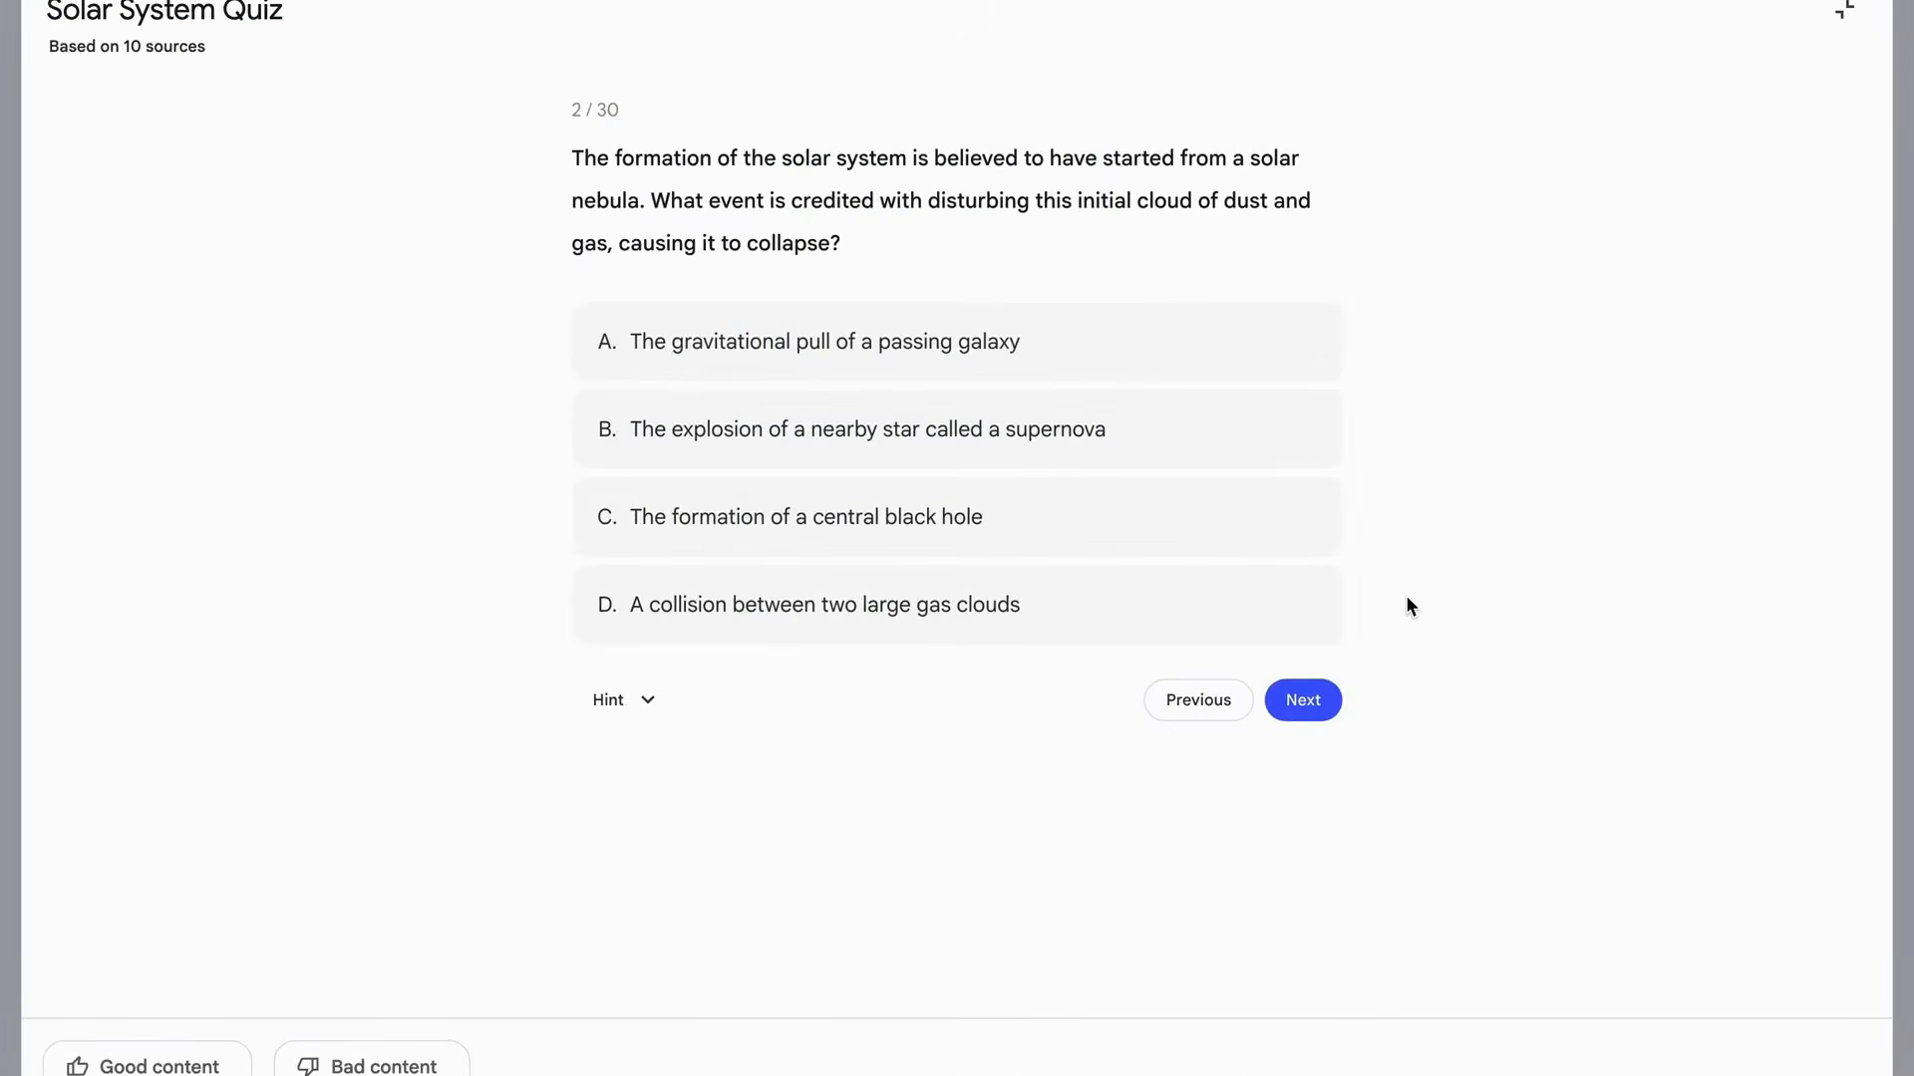
left_click(1312, 703)
left_click(640, 655)
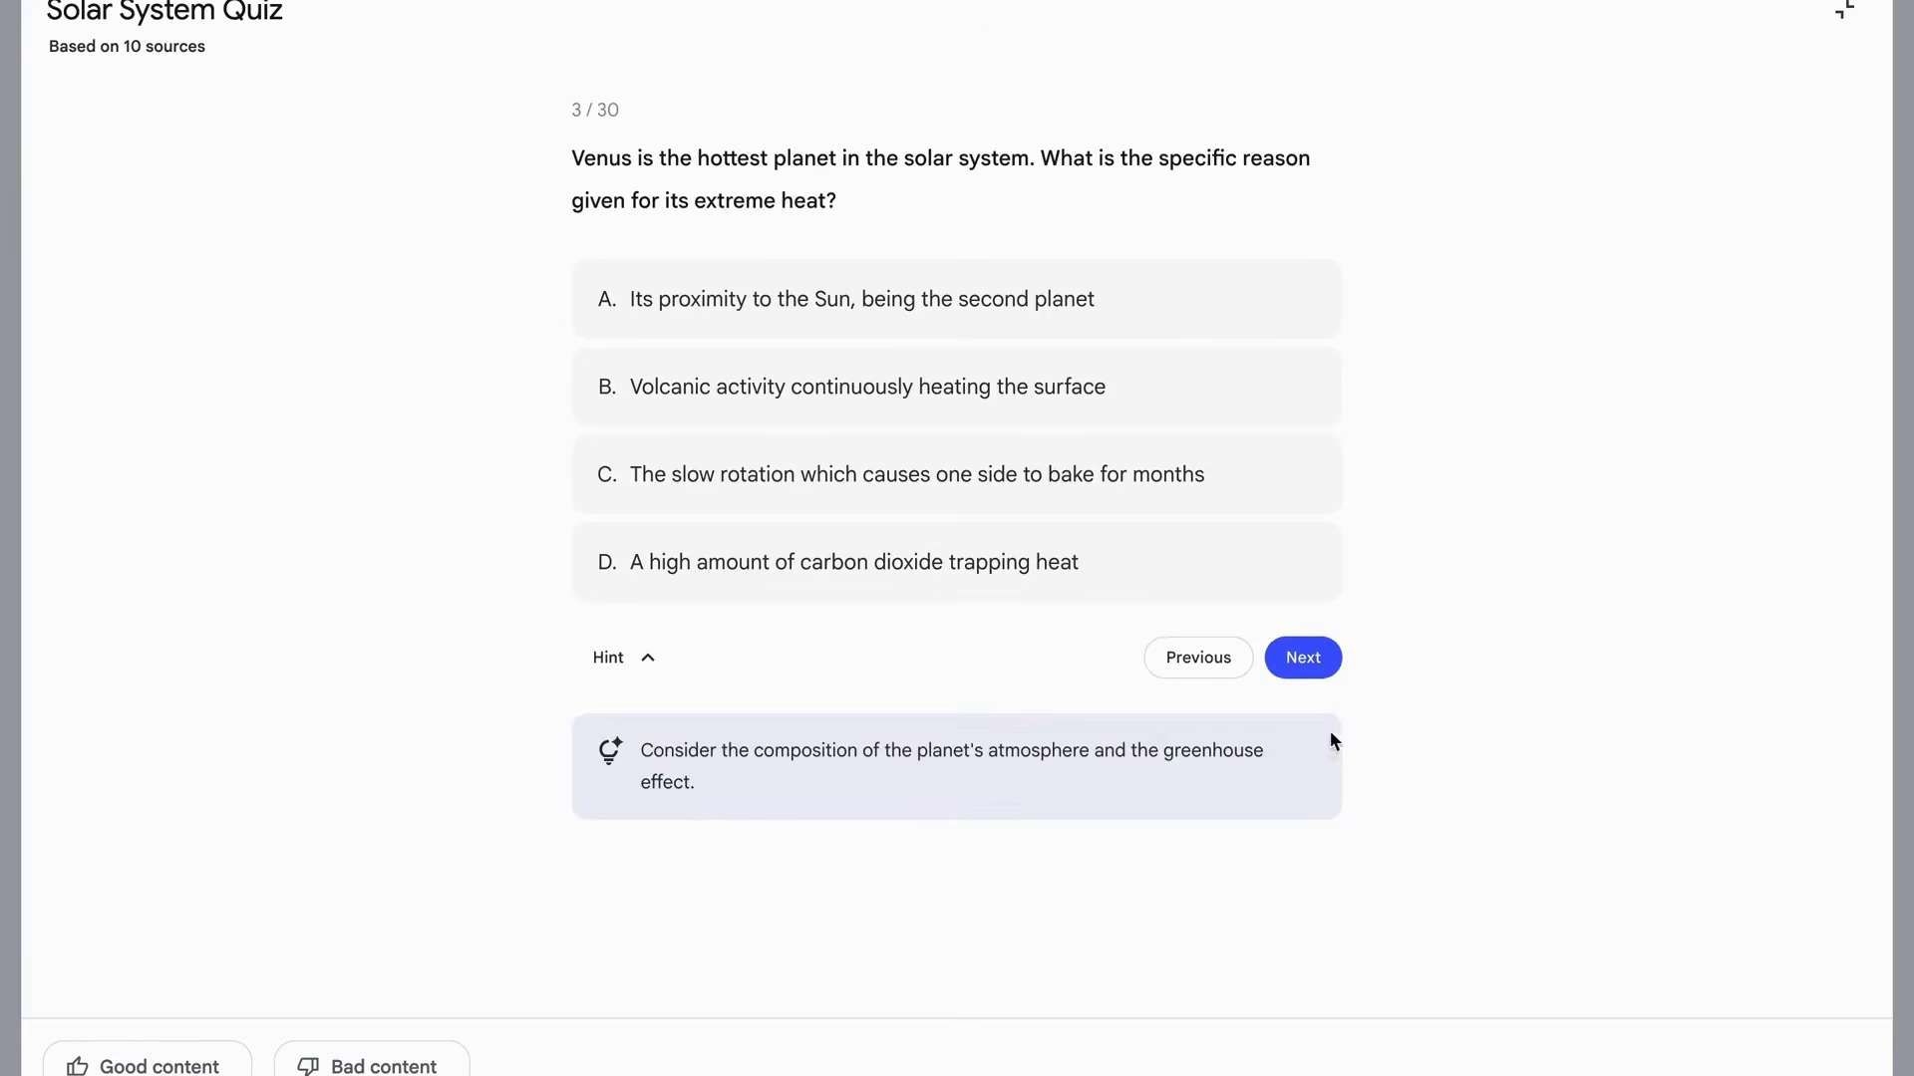
Advance the quiz one question and go back to question 3, collapse the full view and return to the Studio overview.
left_click(1312, 666)
left_click(1198, 657)
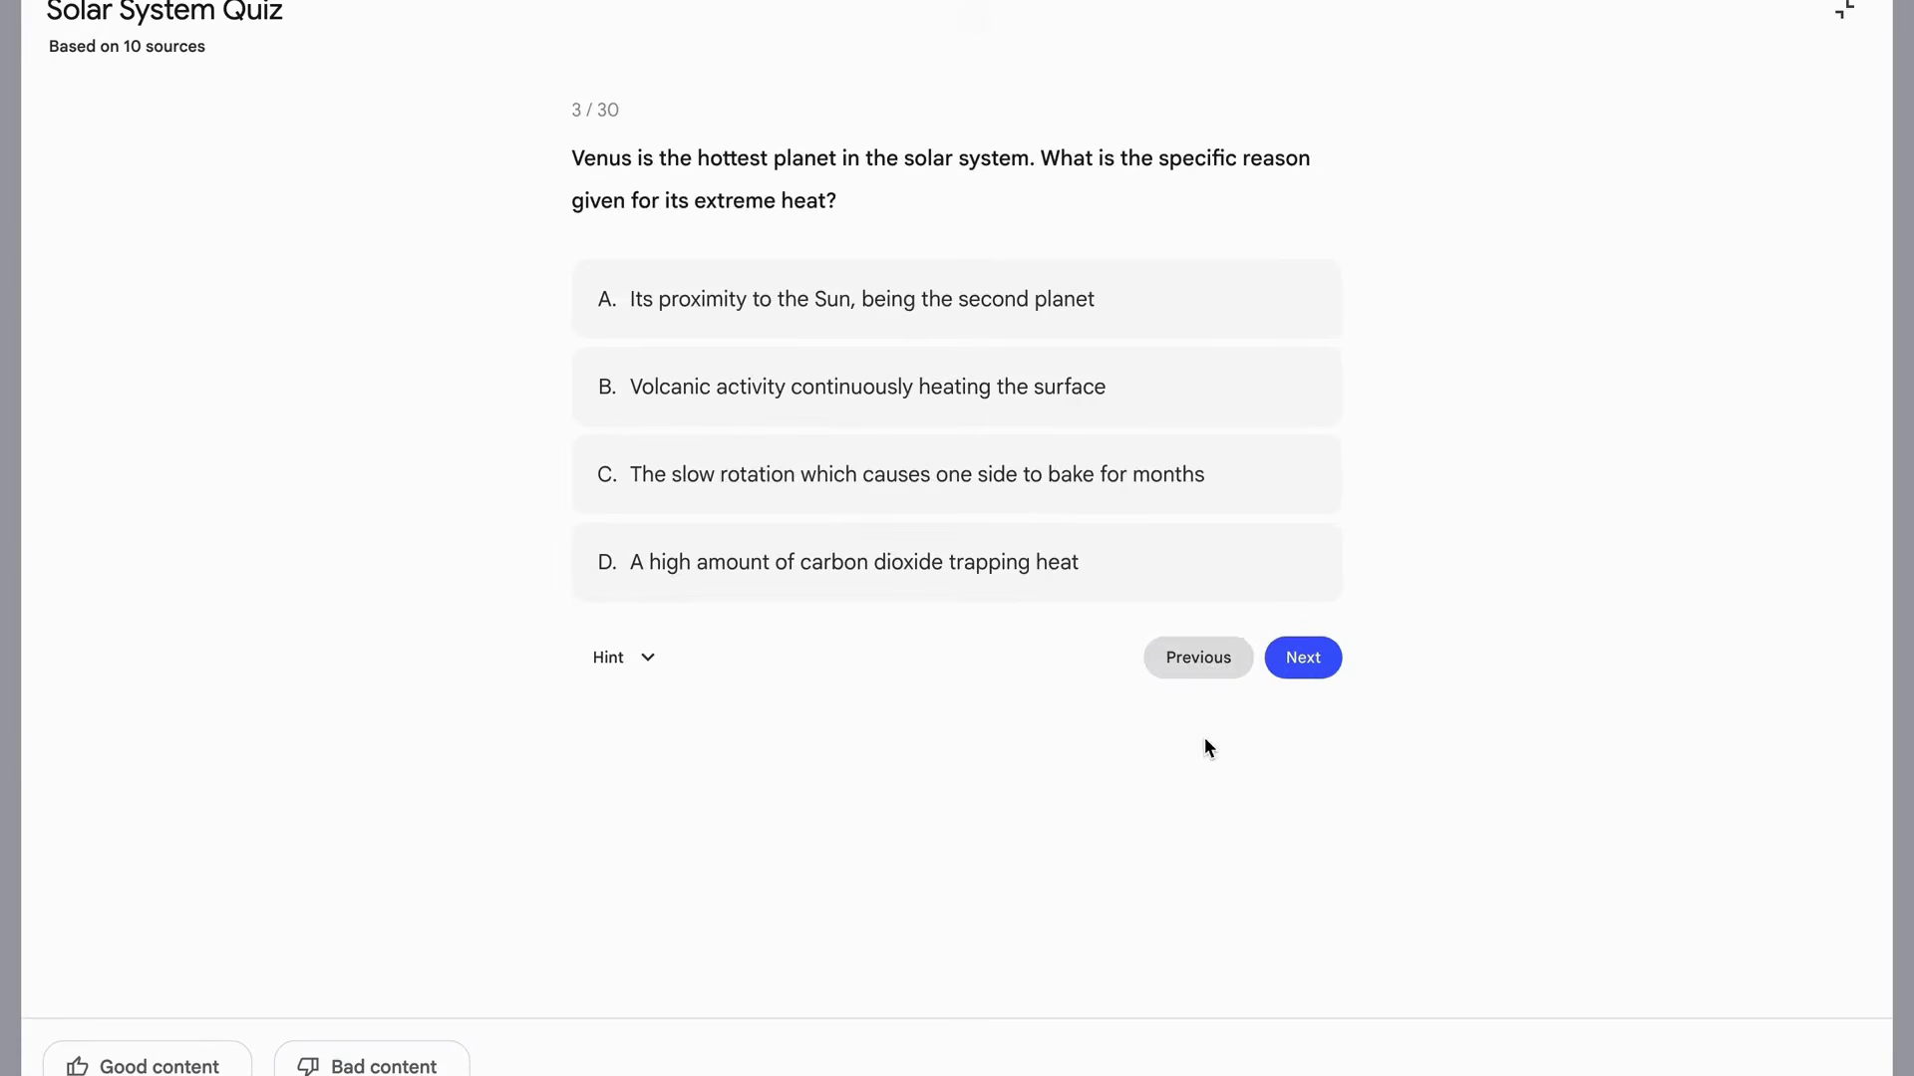
left_click(1845, 14)
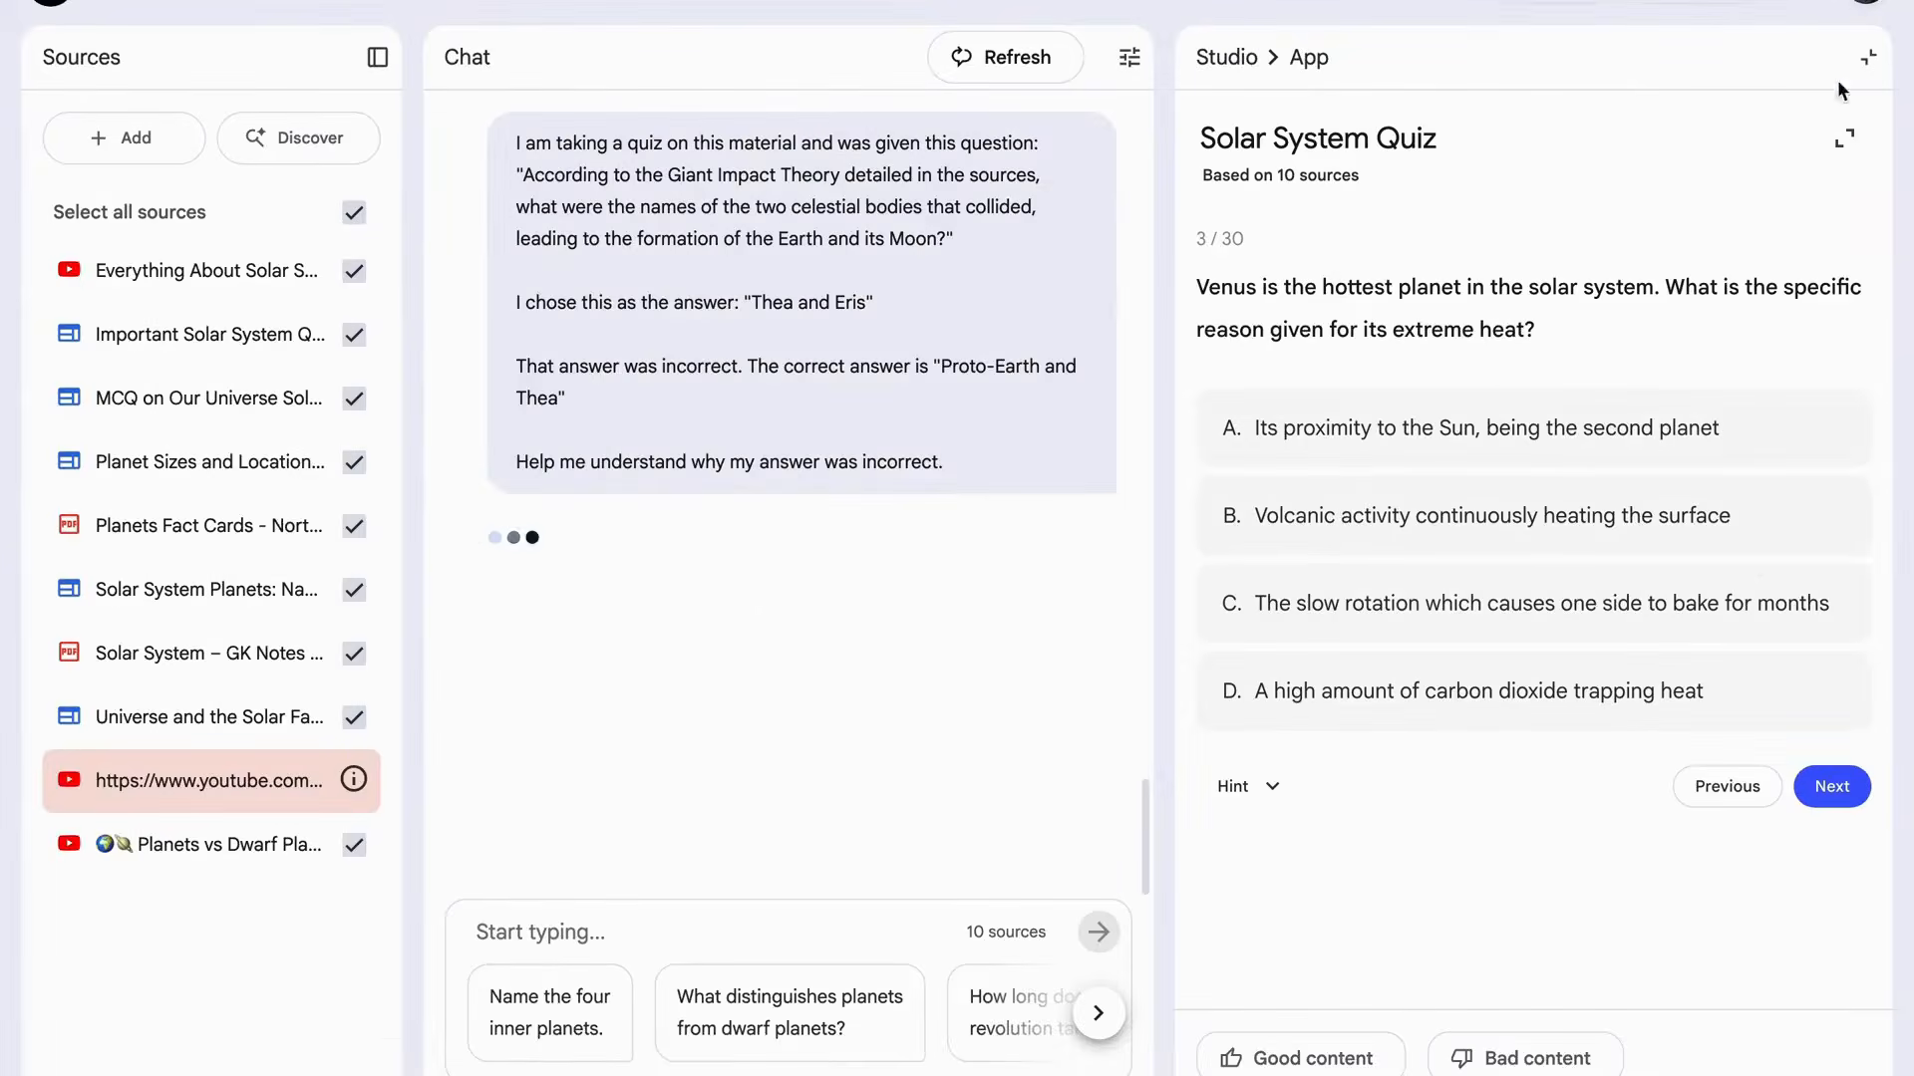
left_click(1227, 57)
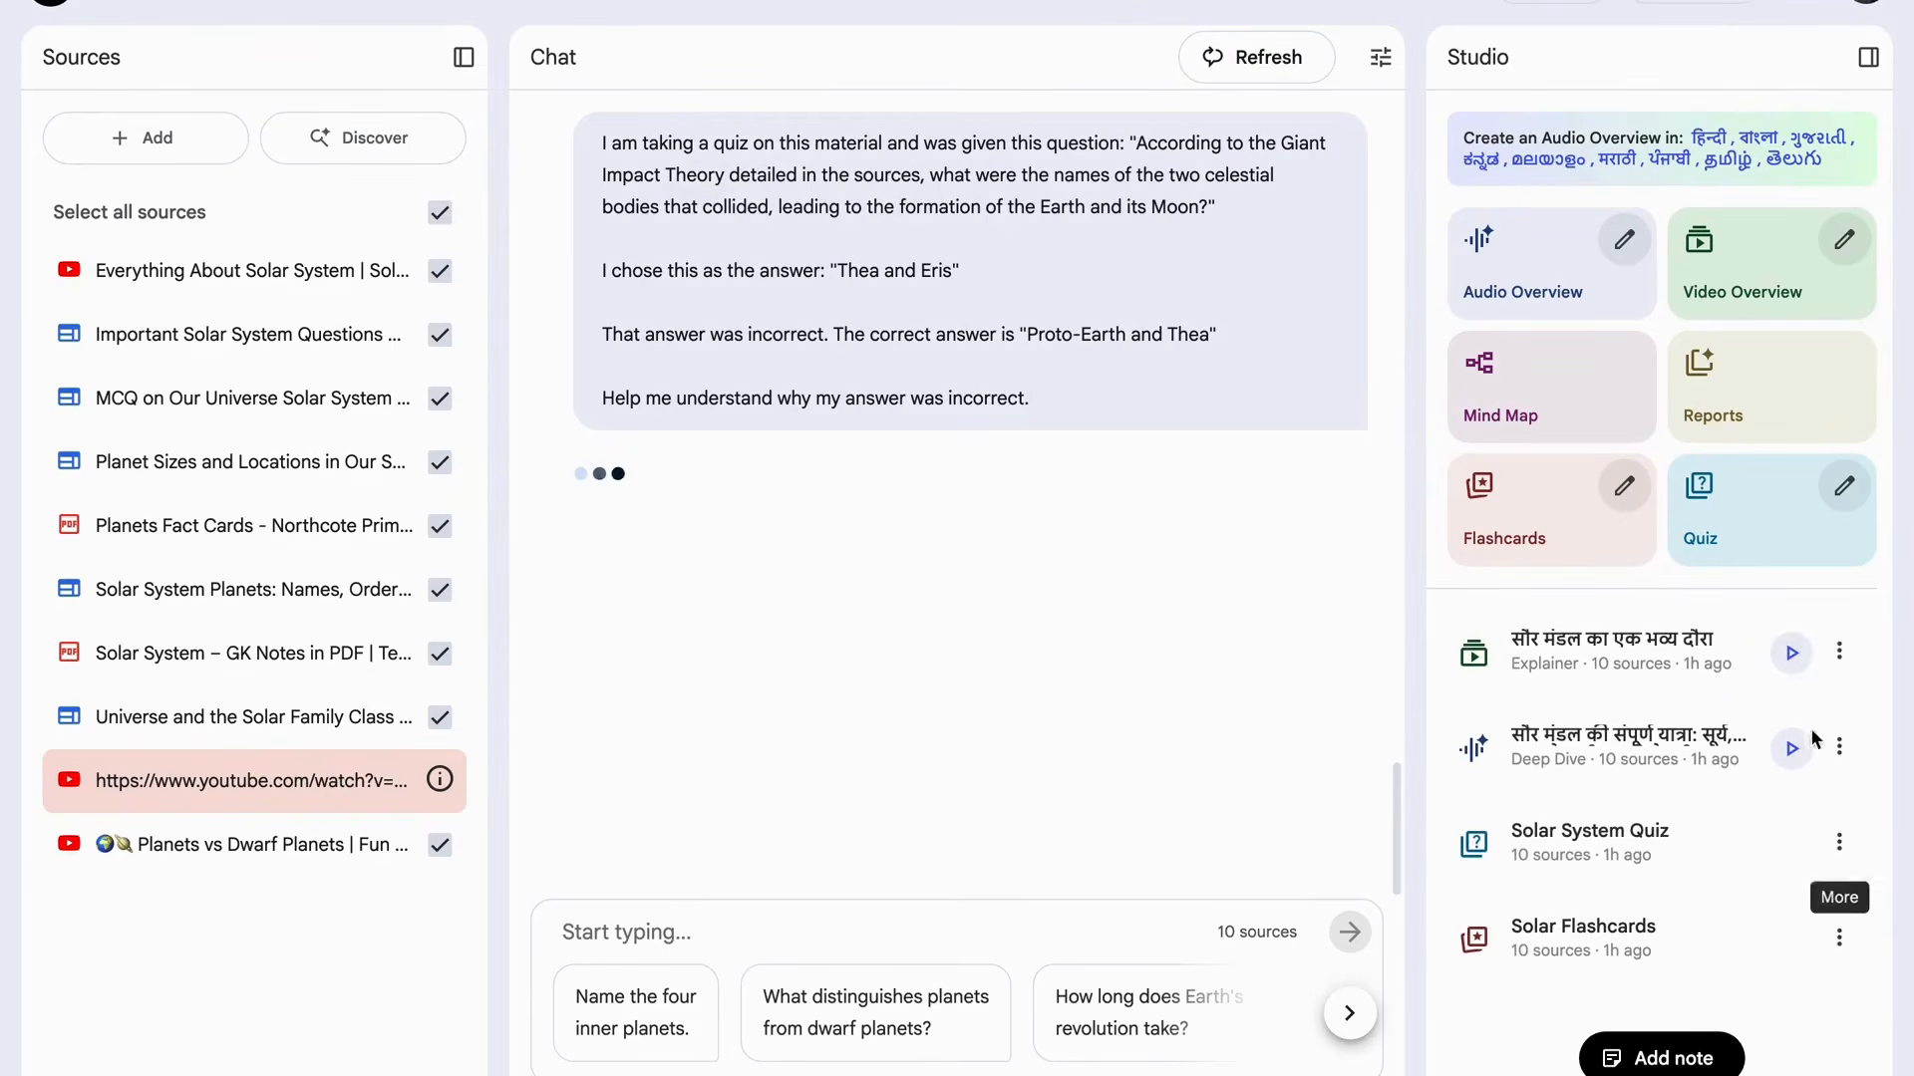
Open the Hindi Video Overview "सौर मंडल का एक भव्य दौरा" and play it in full screen.
left_click(1791, 654)
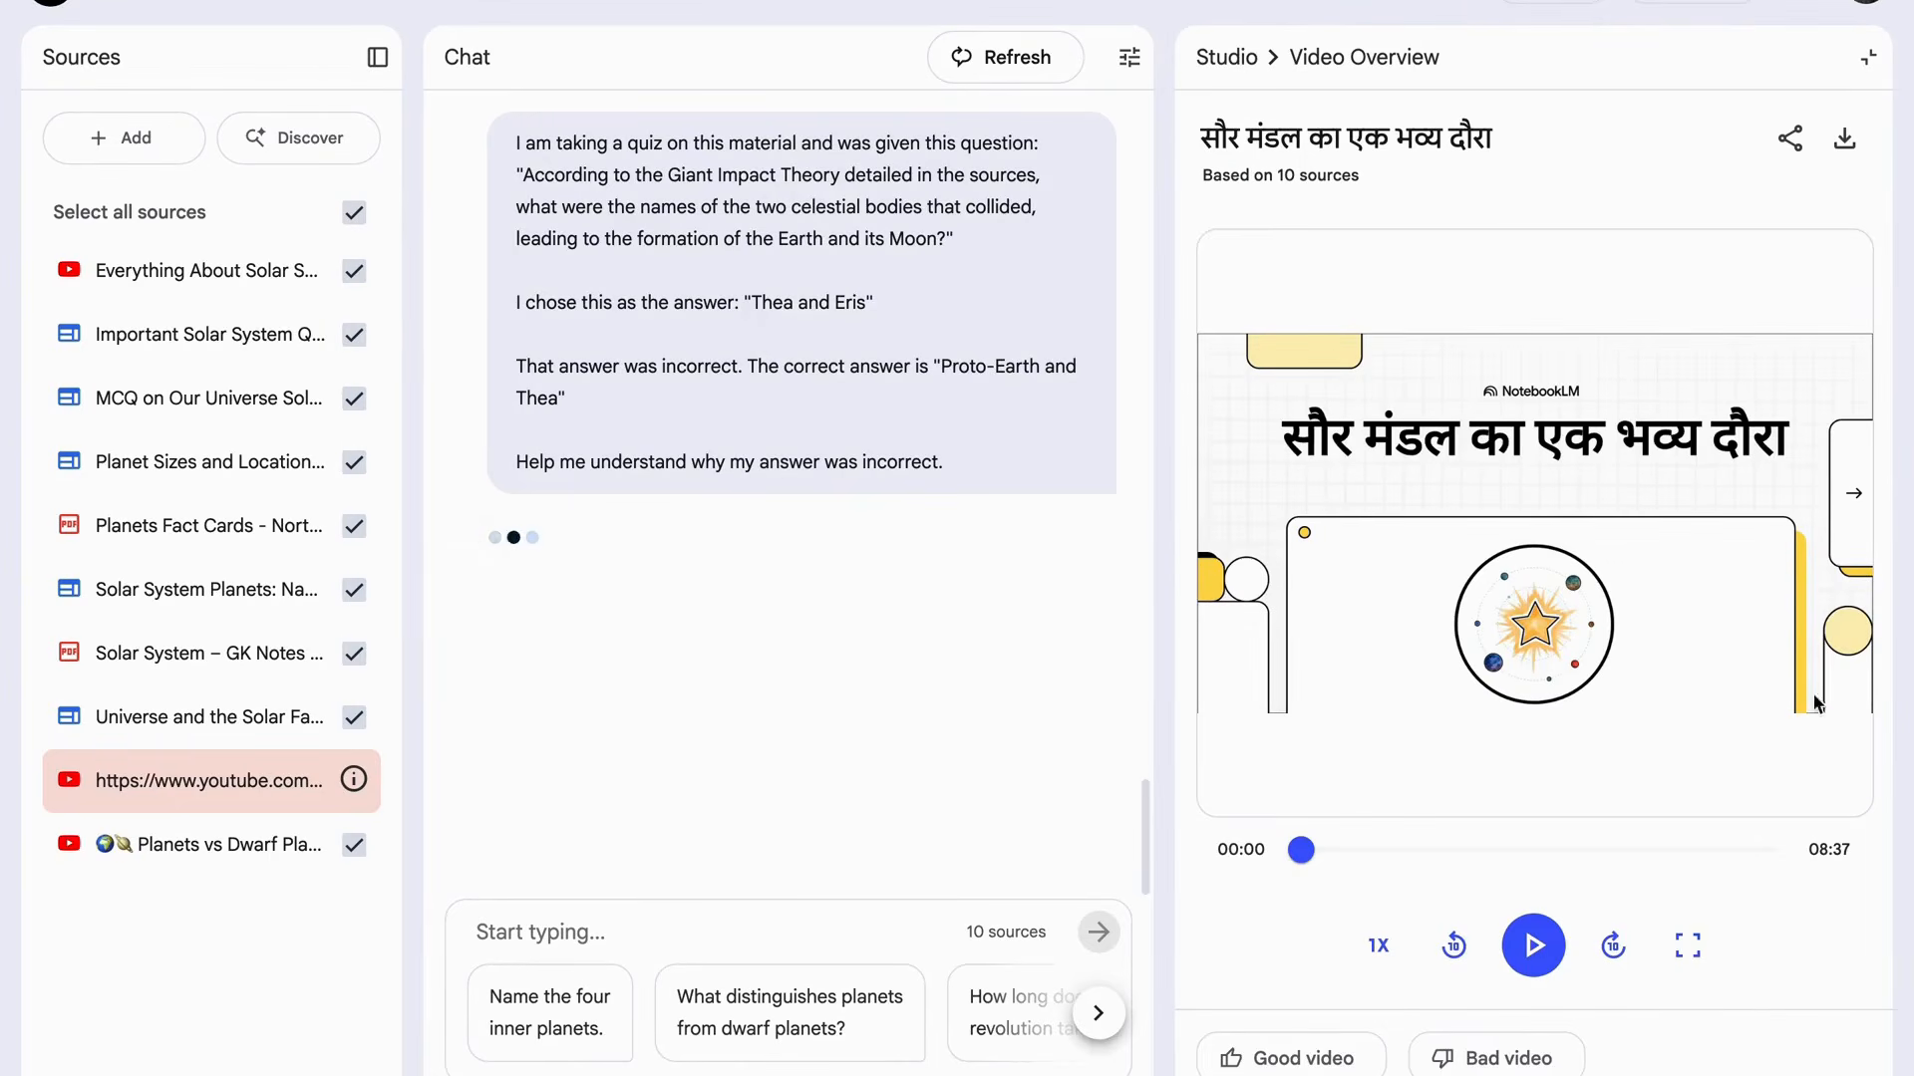
left_click(1533, 945)
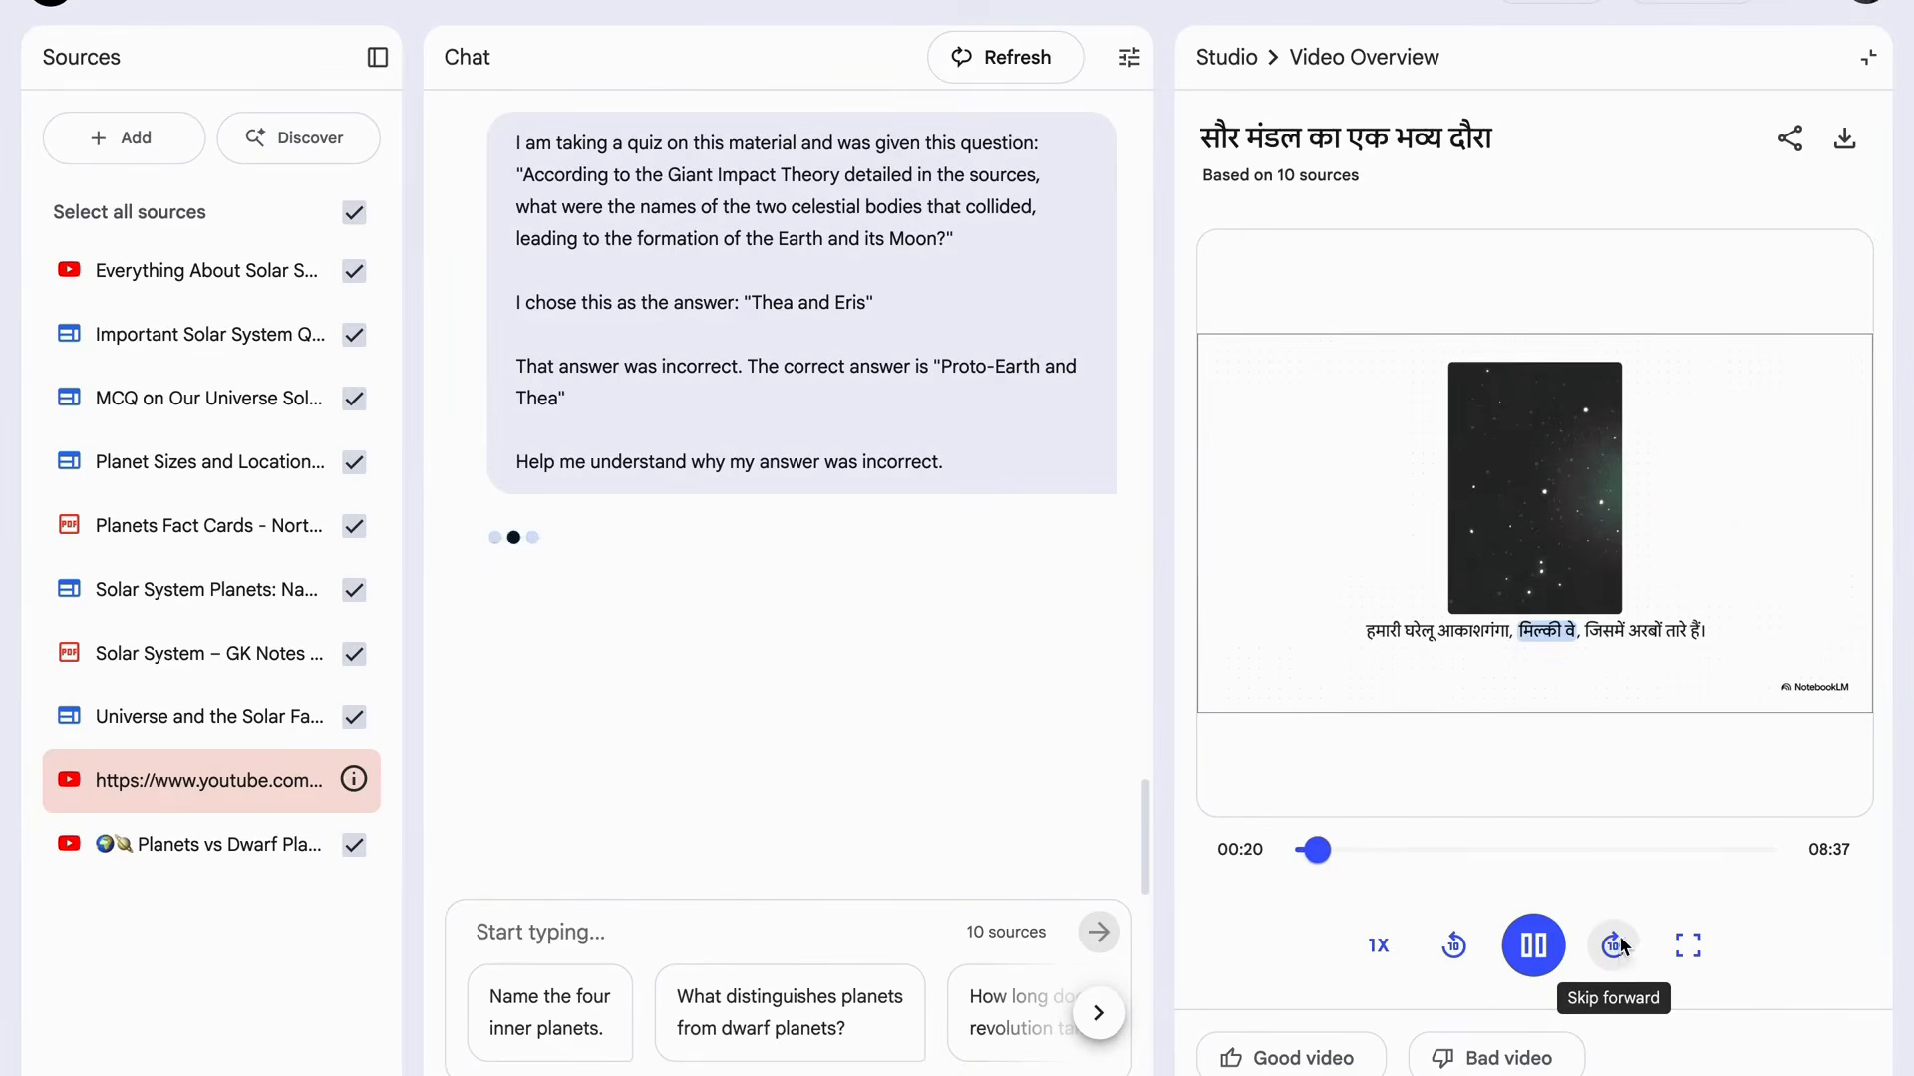
left_click(1687, 944)
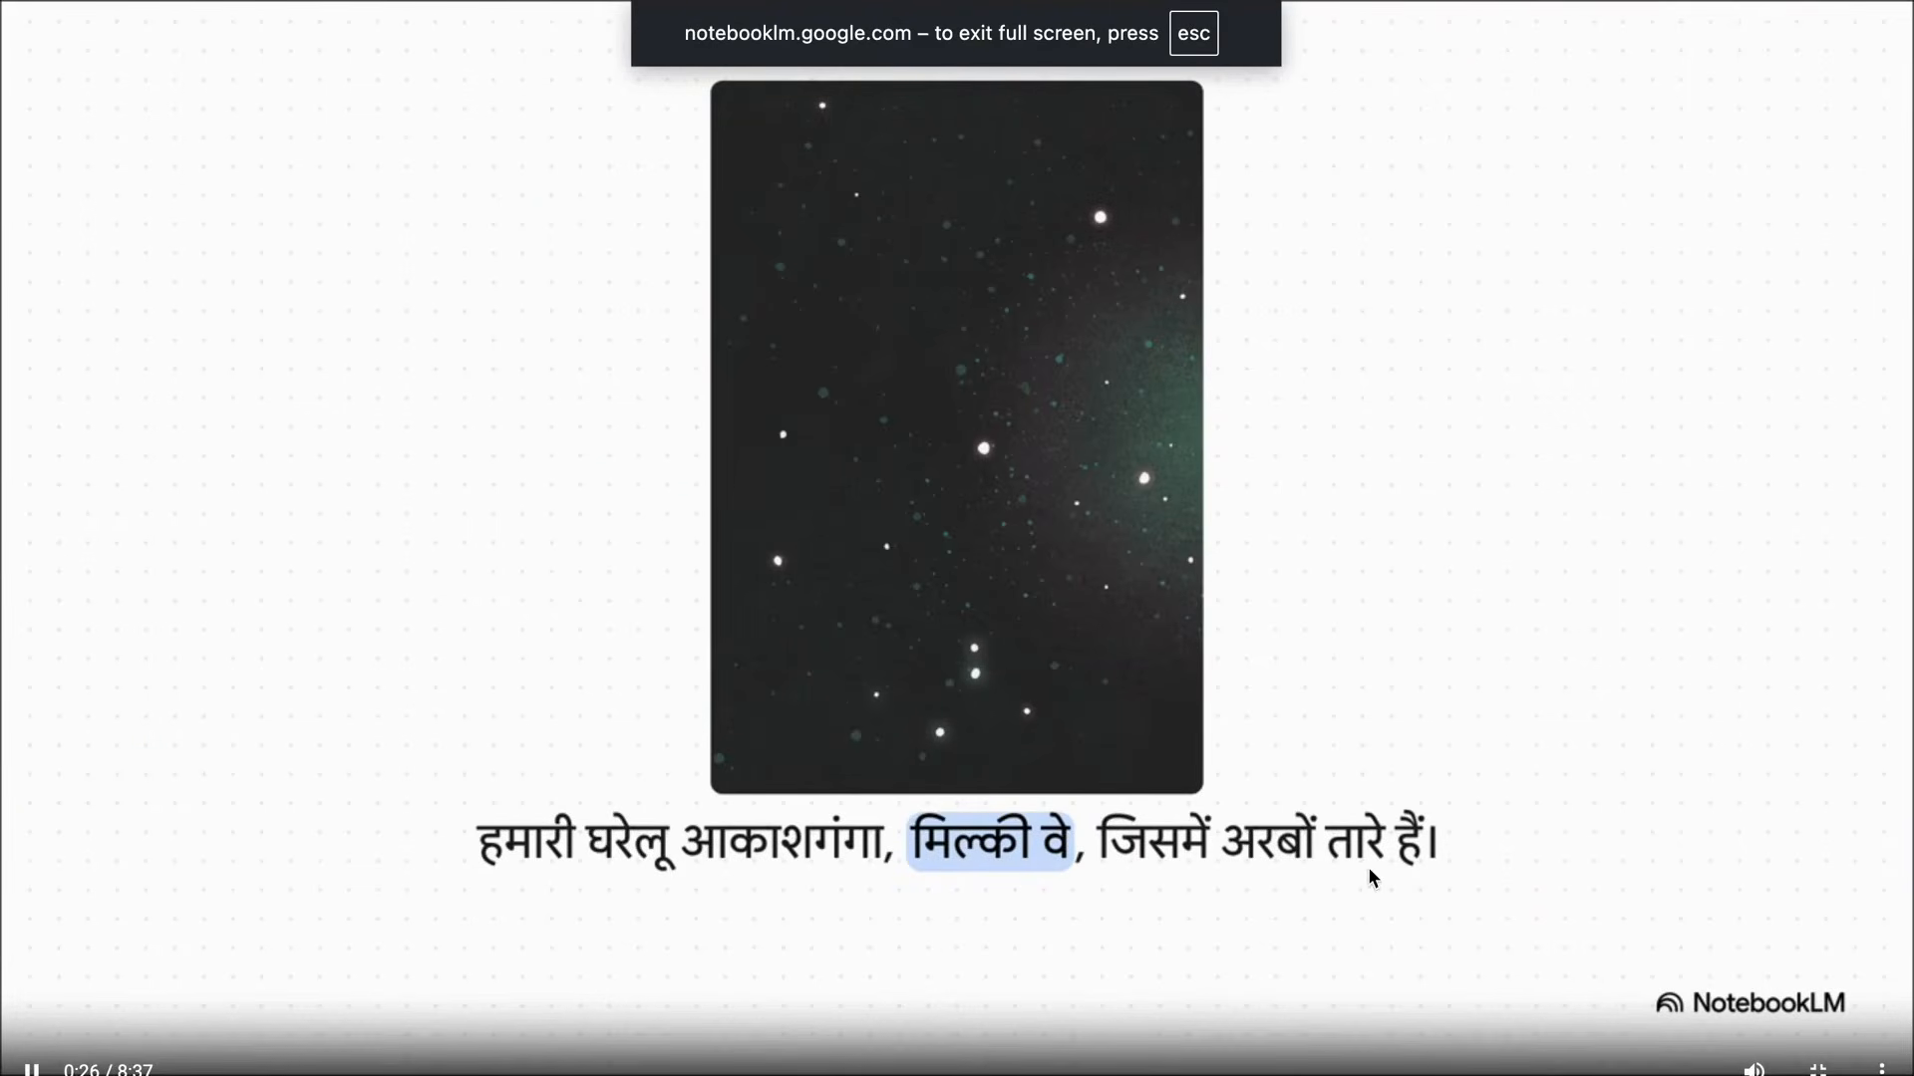
Skip the video ahead to about 3:55, exit full screen and pause it, returning to the Studio overview.
left_click(212, 1075)
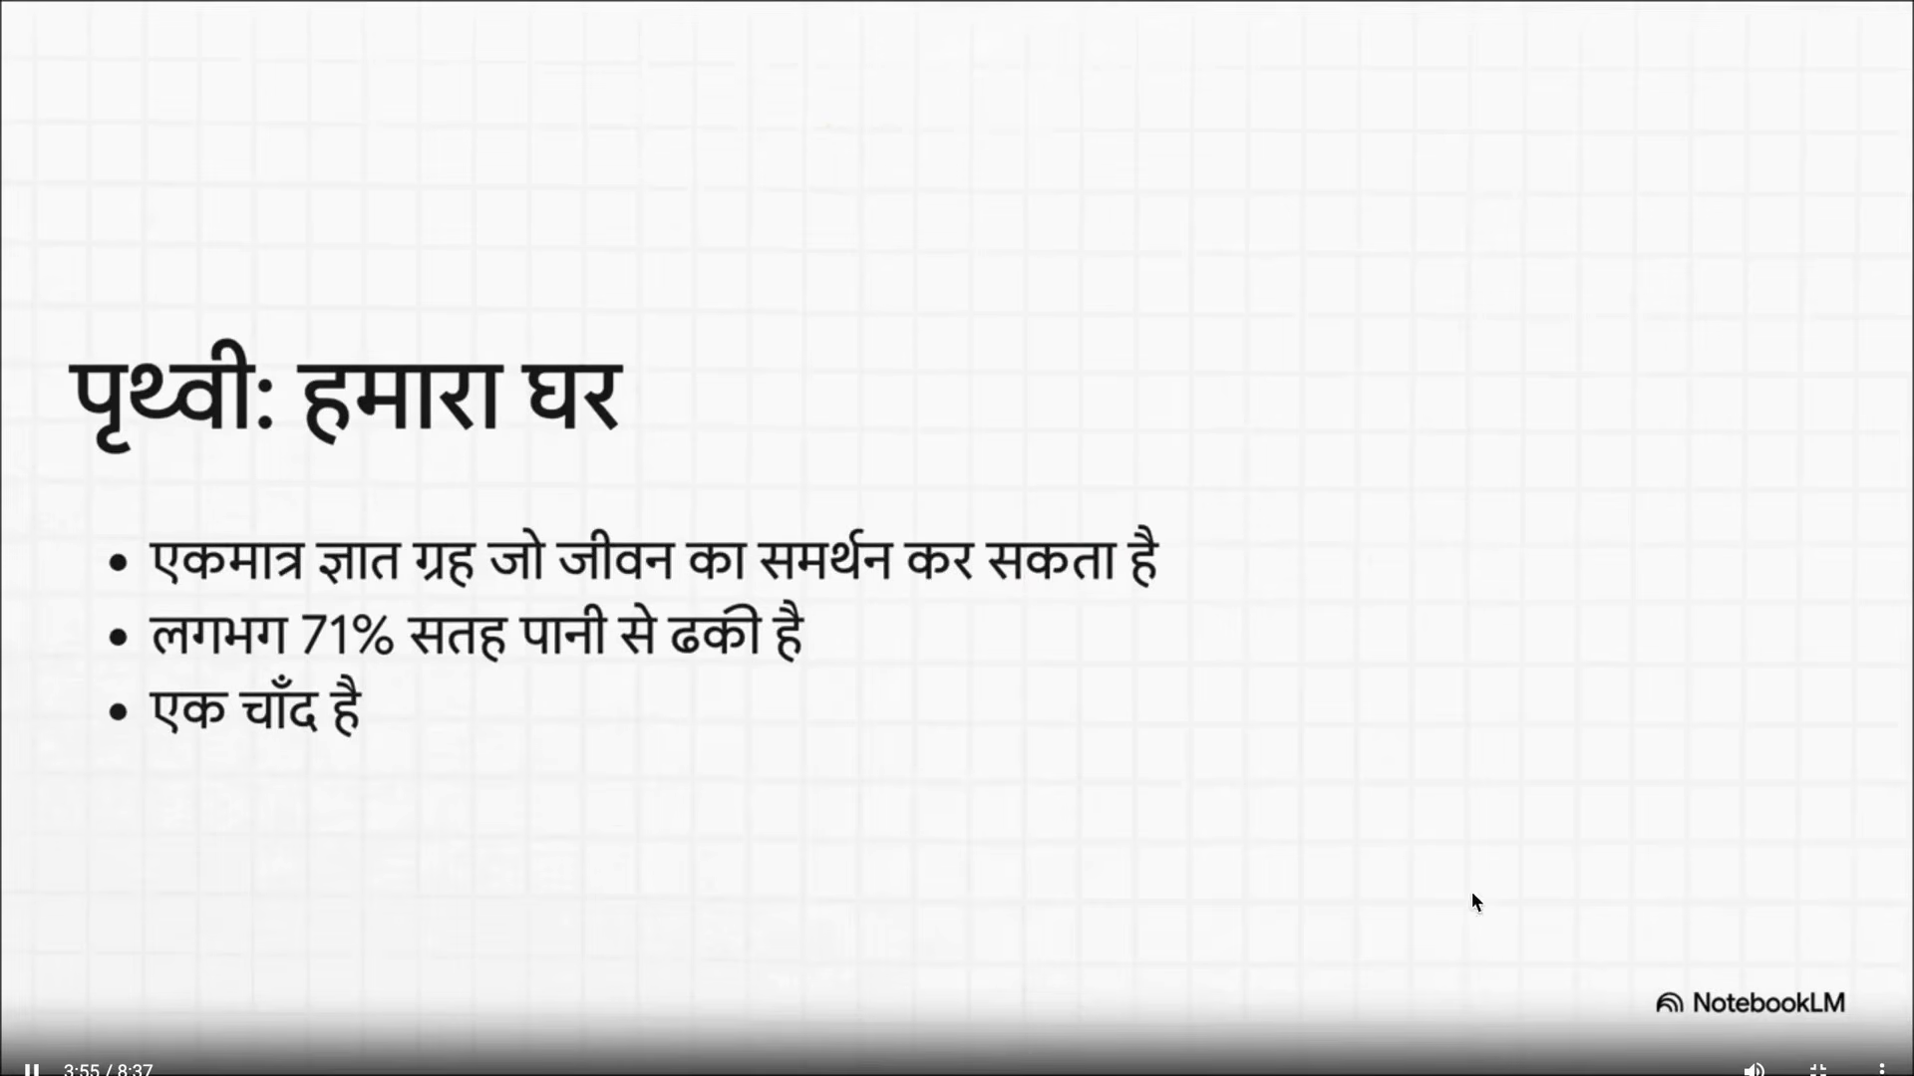
key("Escape")
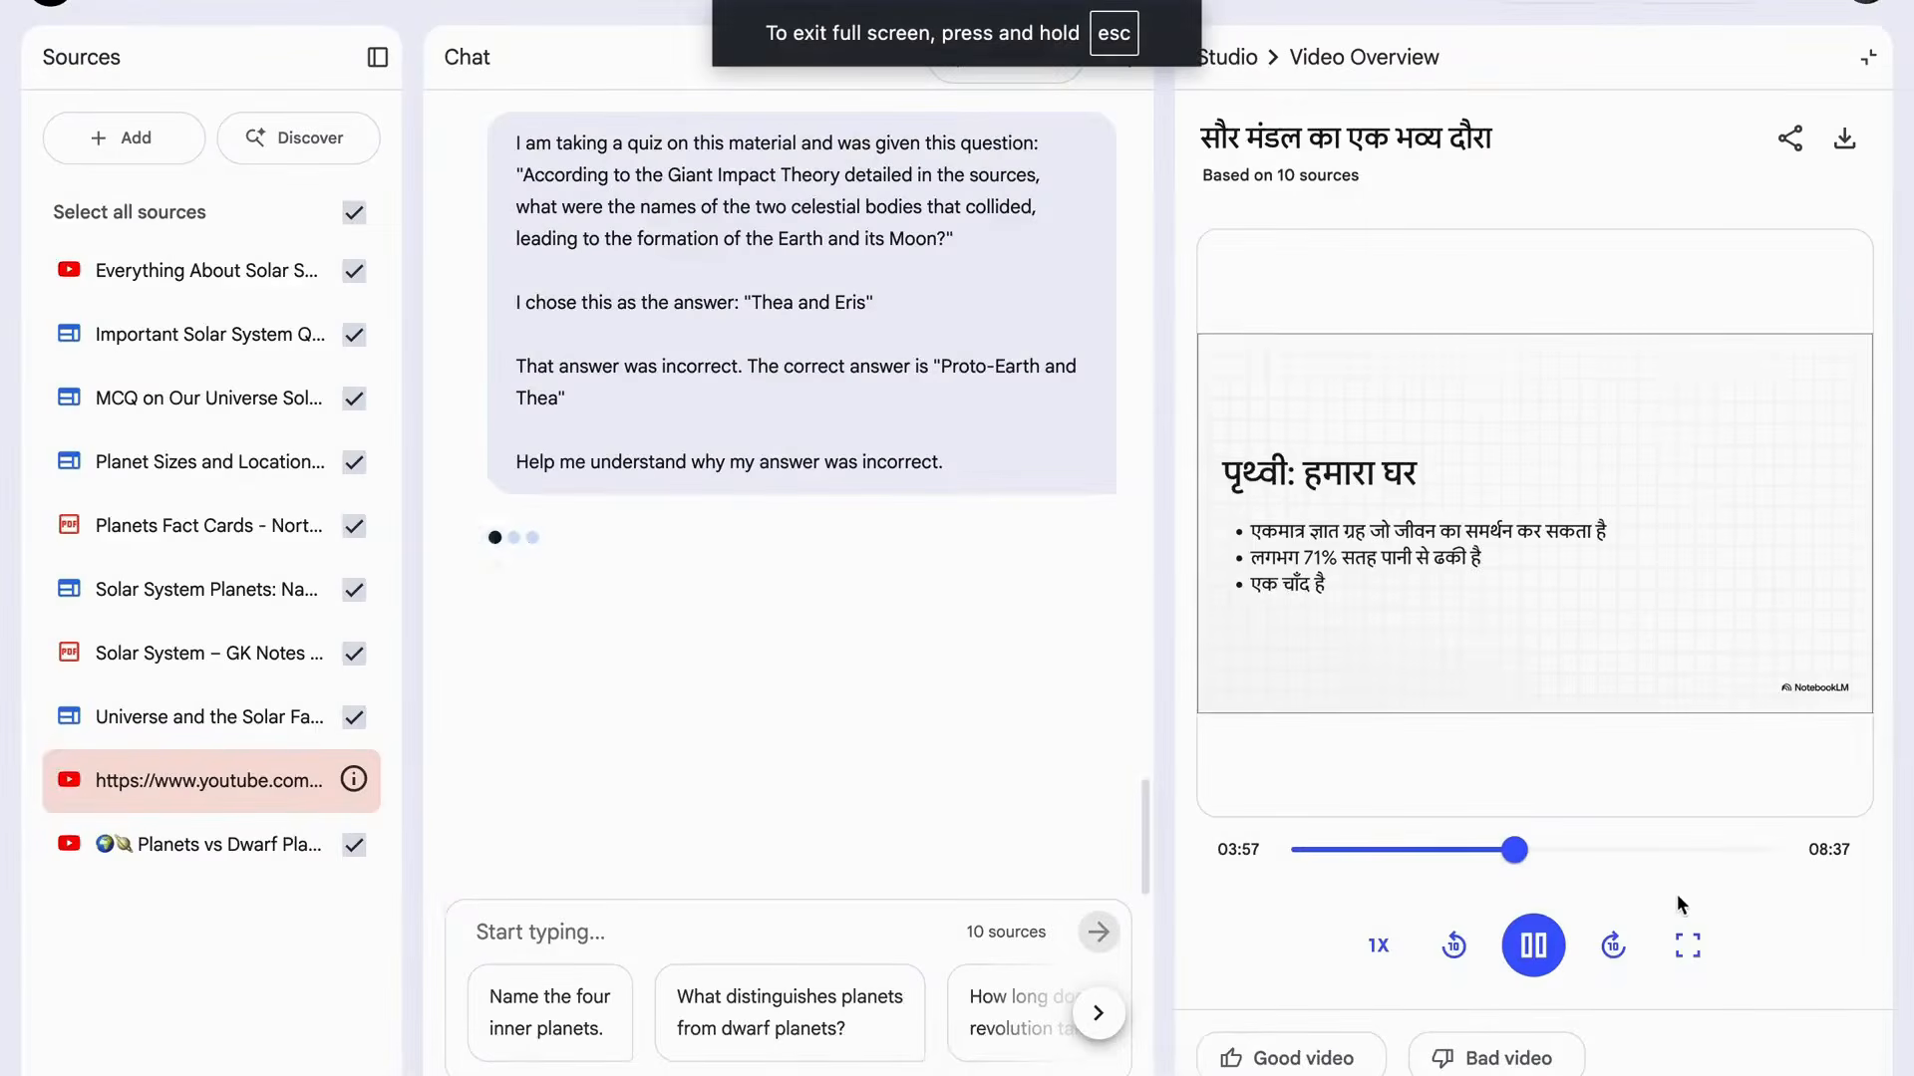
left_click(1540, 947)
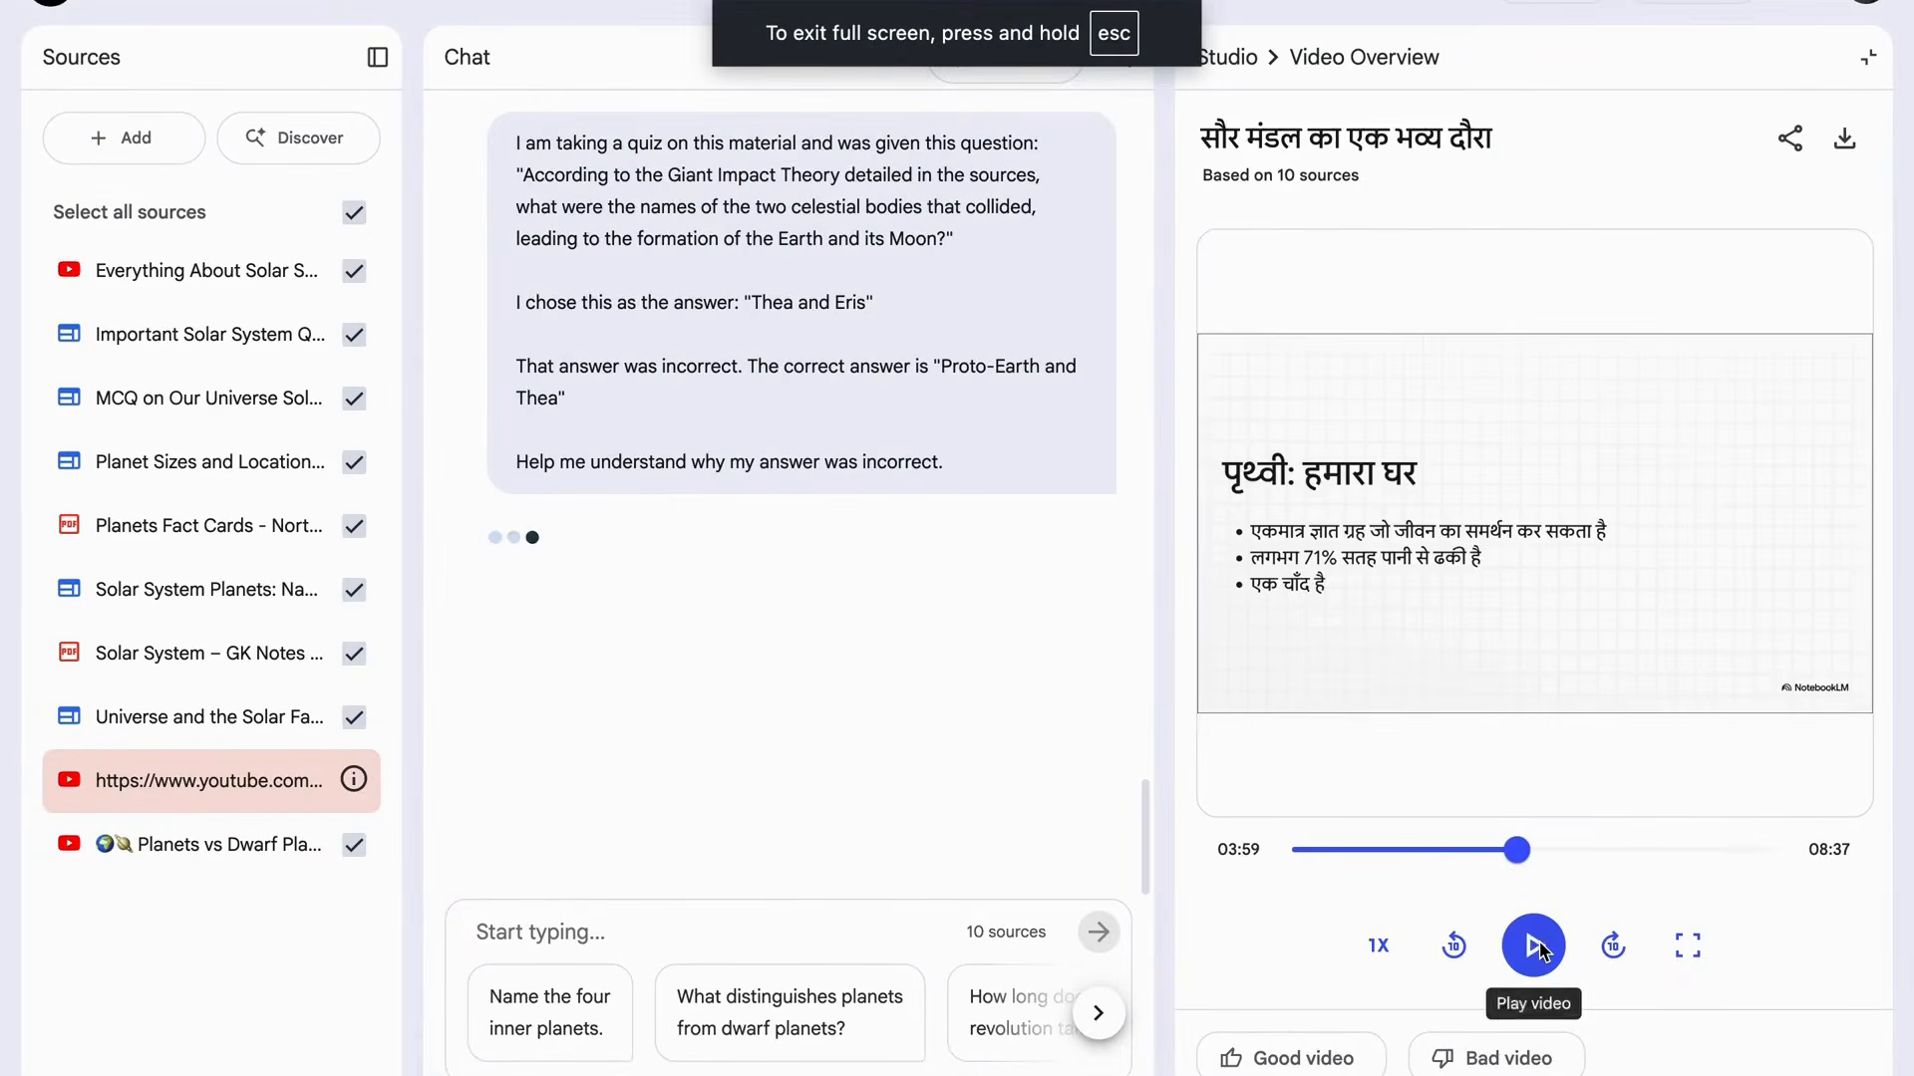
left_click(1248, 62)
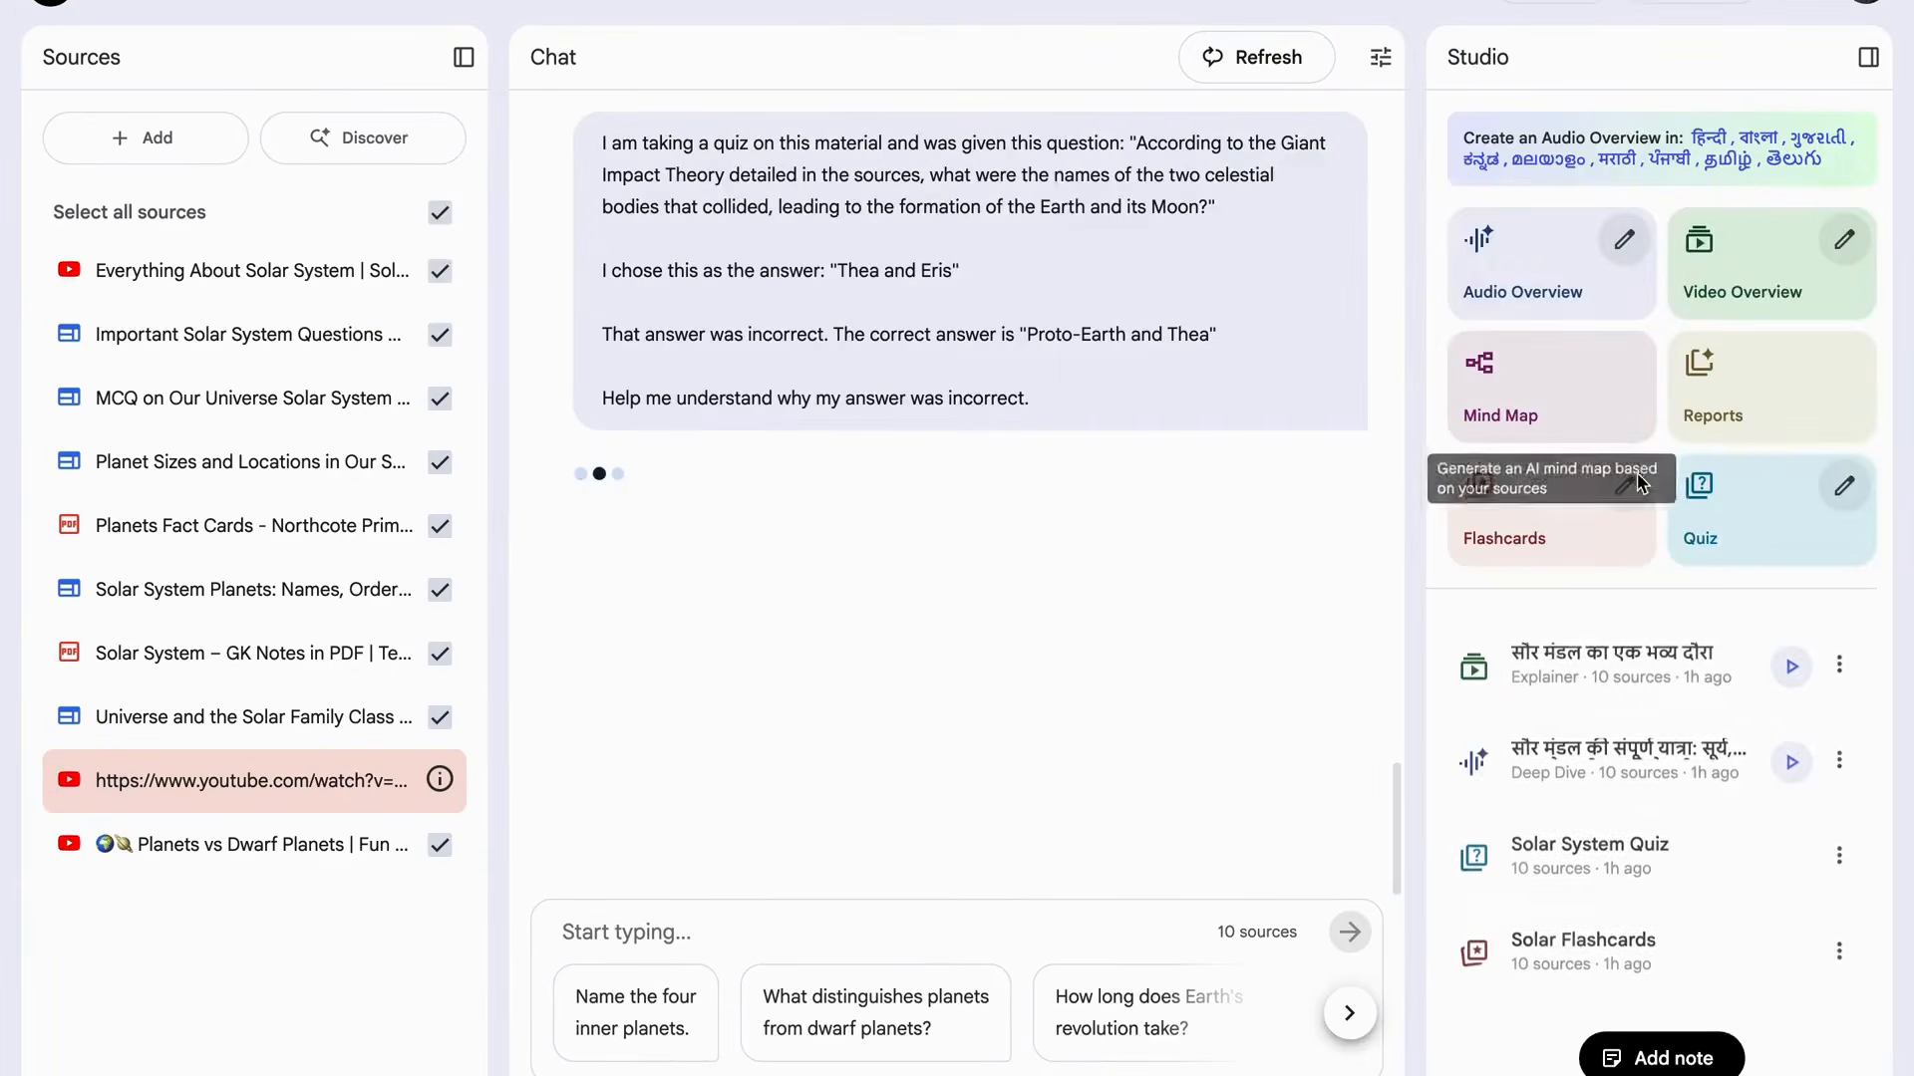
Start generating another Audio Overview and play the existing Hindi Deep Dive audio.
left_click(1559, 274)
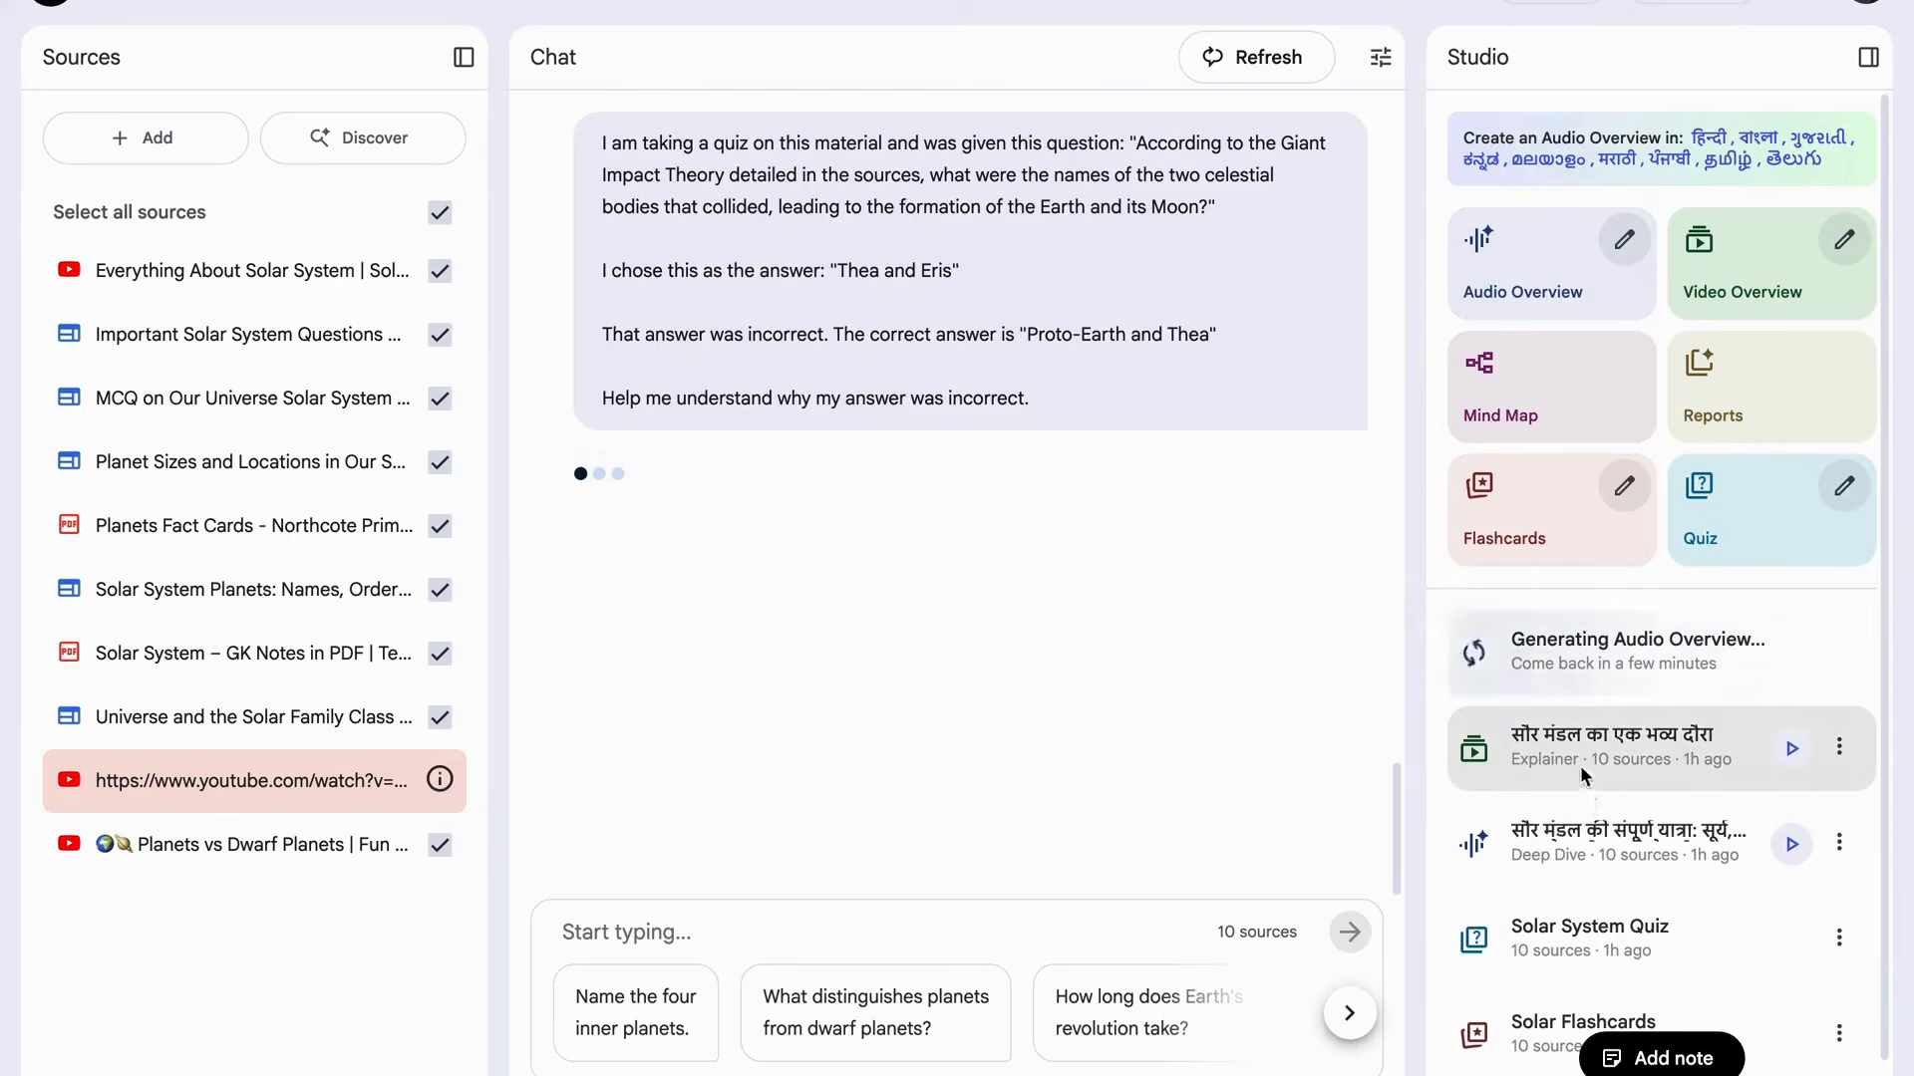
left_click(1587, 842)
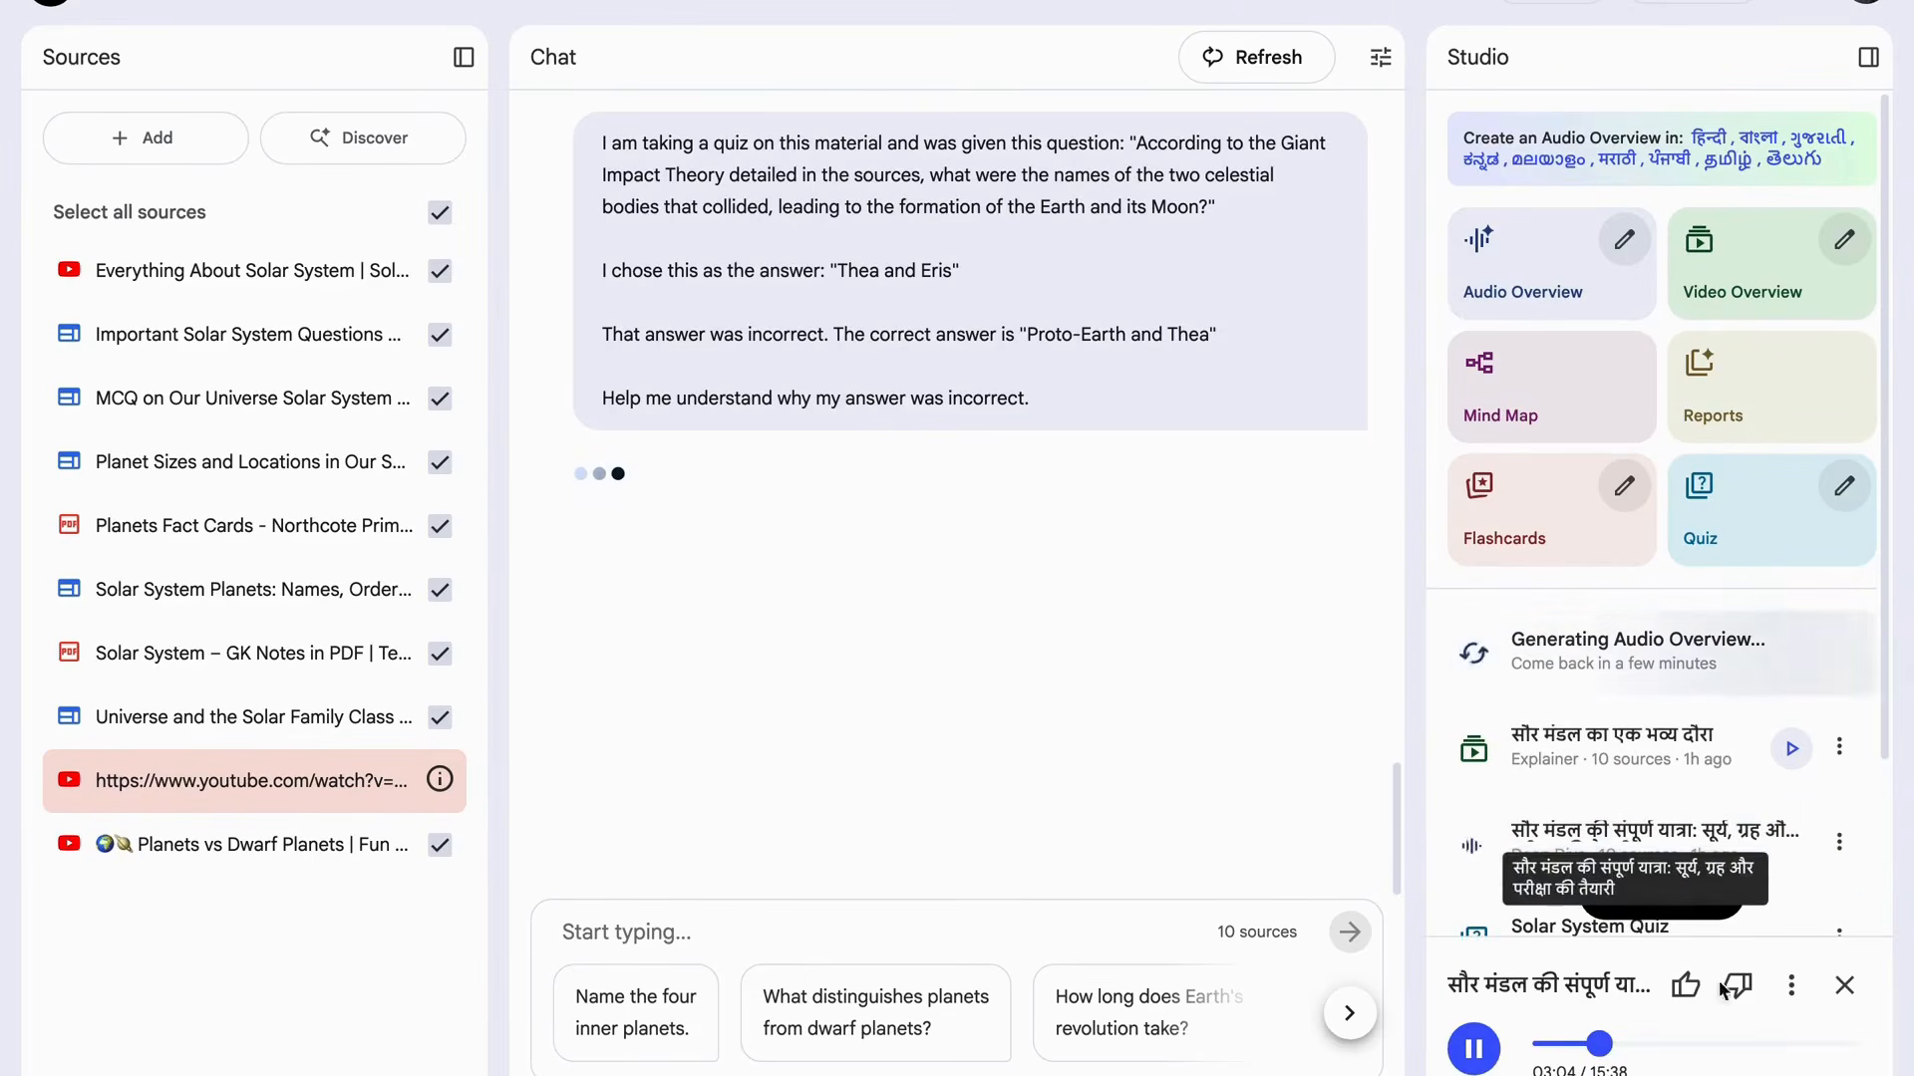
Skip the Deep Dive audio ahead to about 7:45 and pause the playback.
left_click_drag(1605, 1052, 1613, 1055)
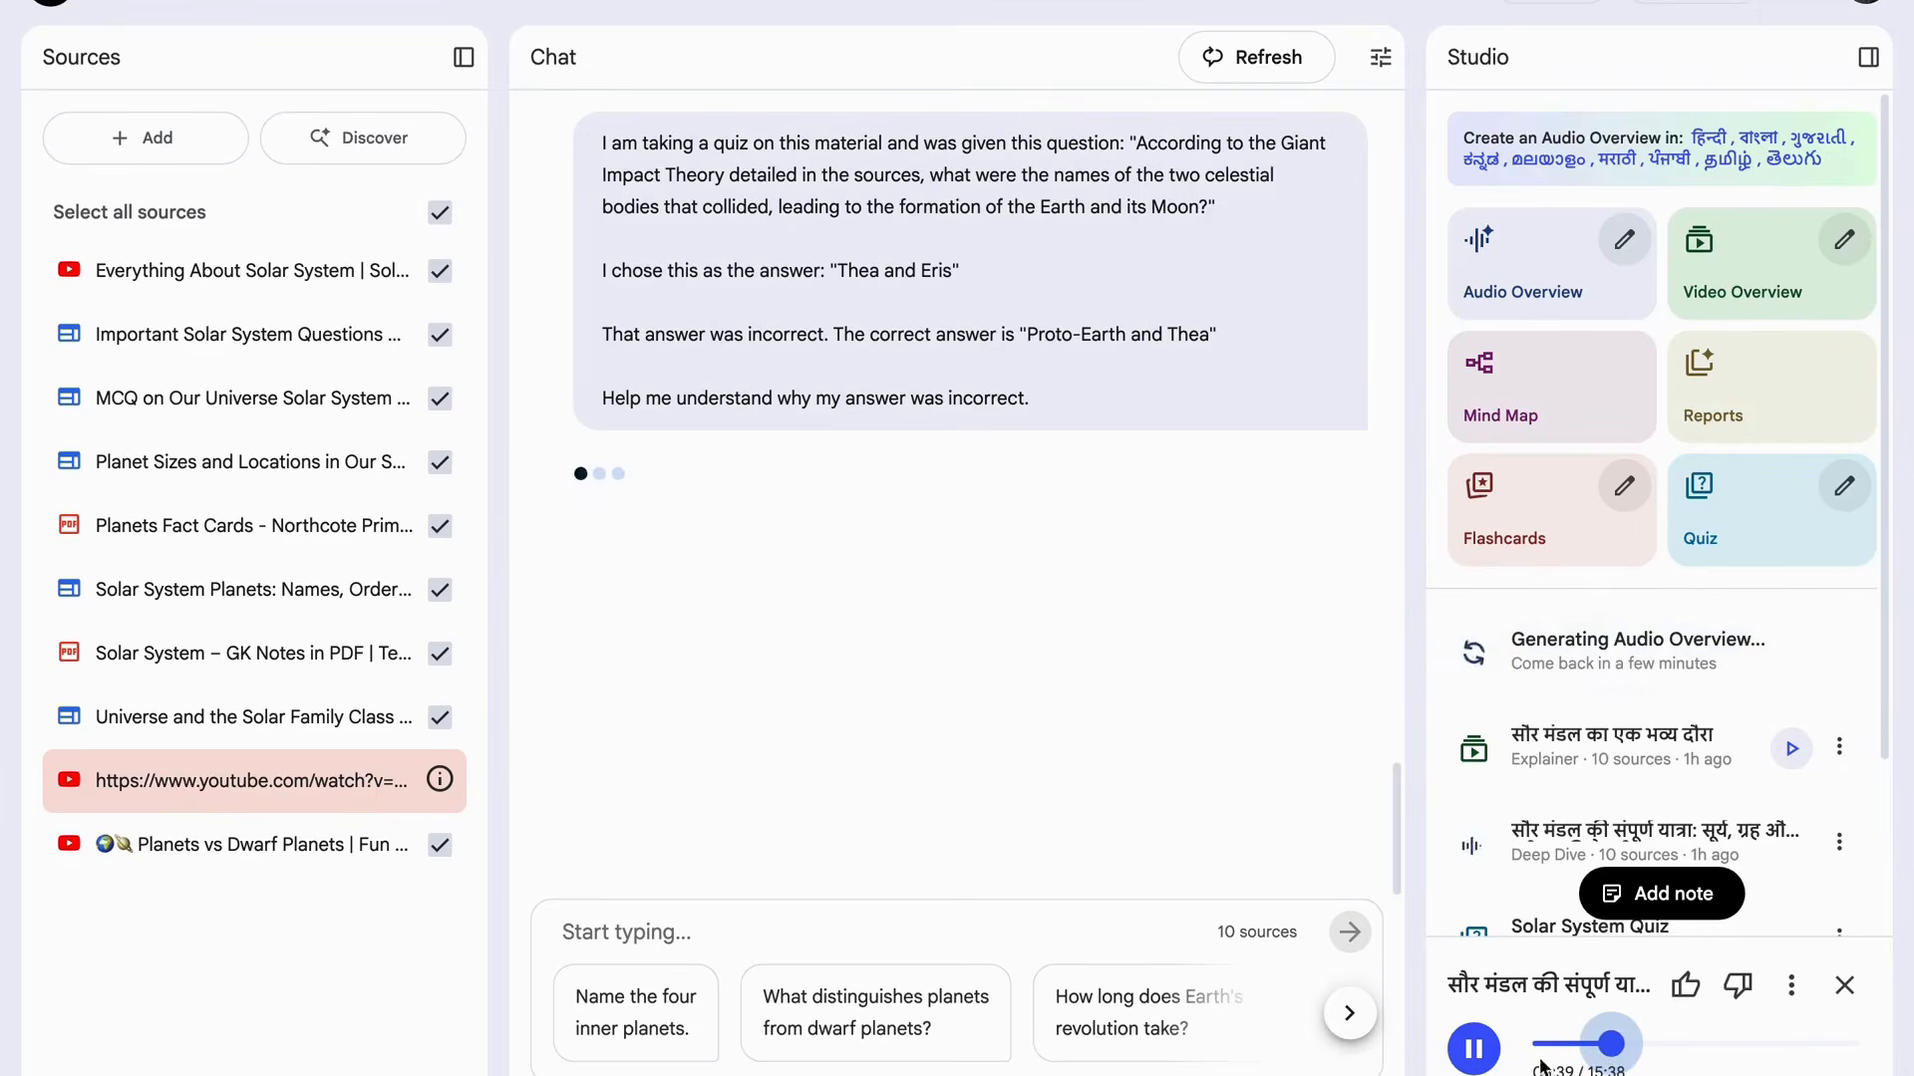
left_click(1695, 1047)
left_click(1475, 1049)
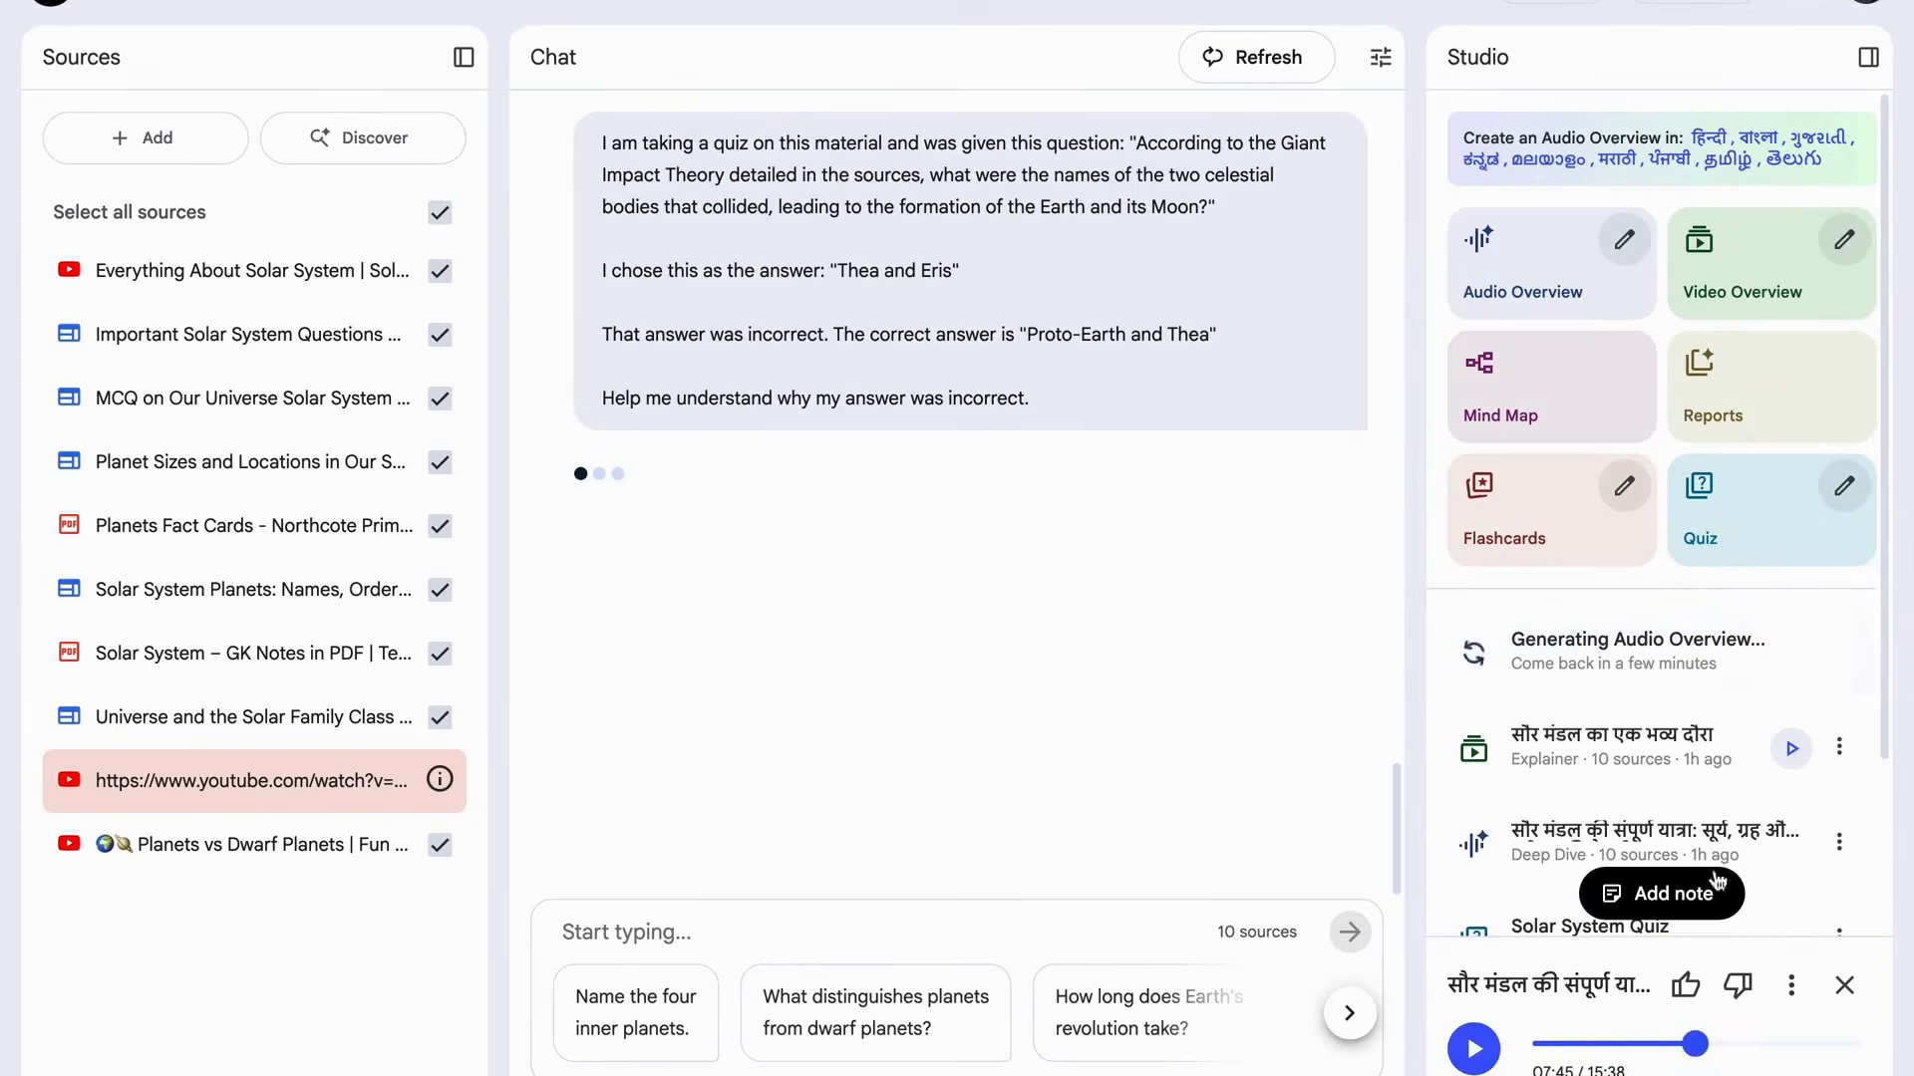